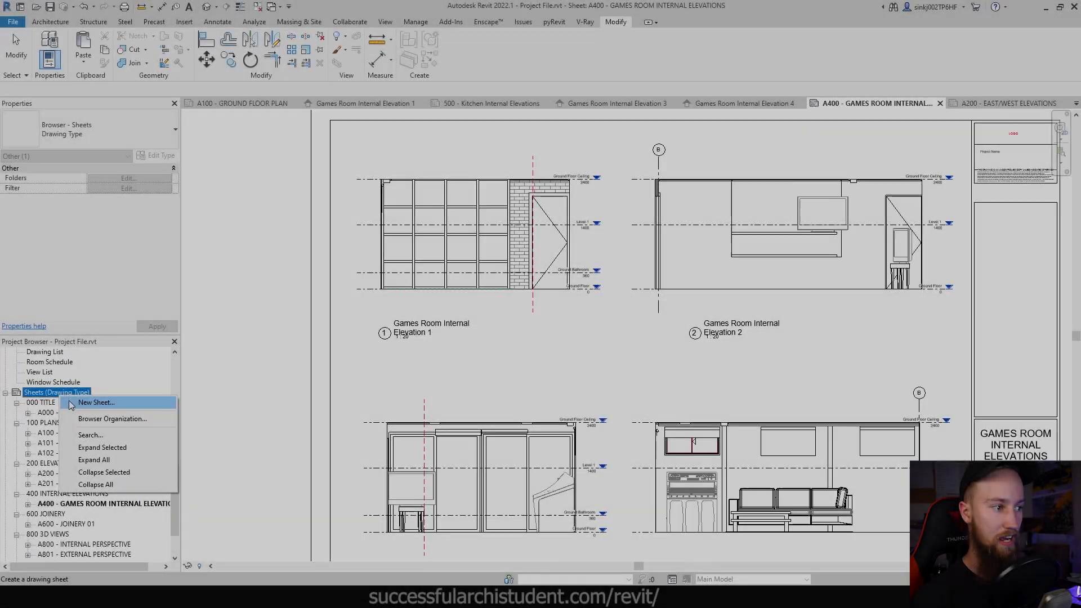
- Create a new sheet and set its Drawing Type to the existing 400 internal elevations category
click(71, 405)
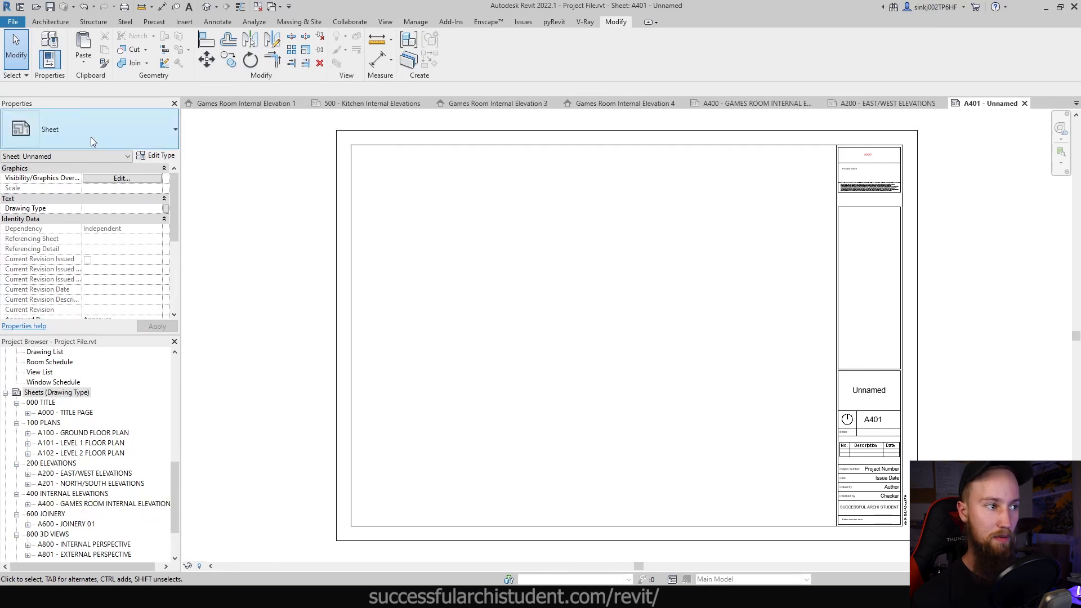
click(158, 209)
click(129, 244)
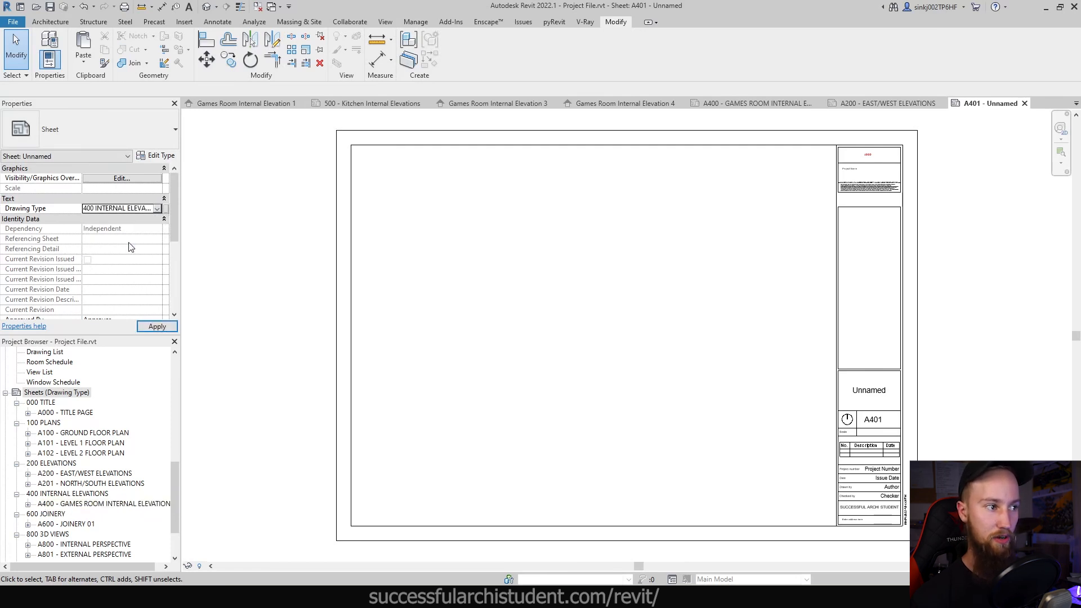
click(677, 346)
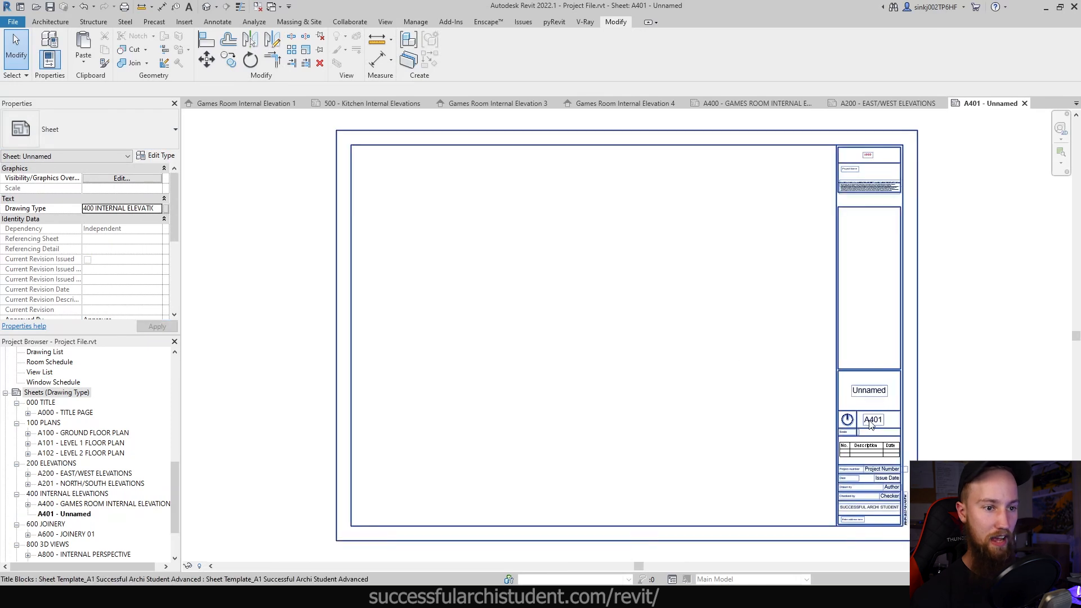
- Rename the new sheet A401 as GAMES ROOM LAYOUT in its title block
click(882, 394)
click(872, 394)
text(GAMES)
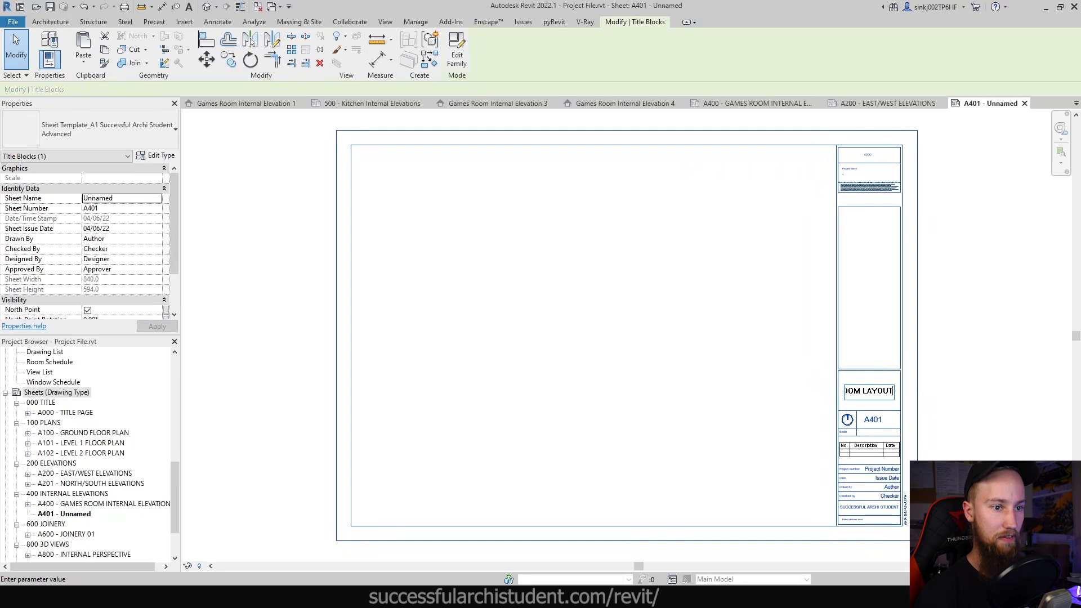
click(111, 504)
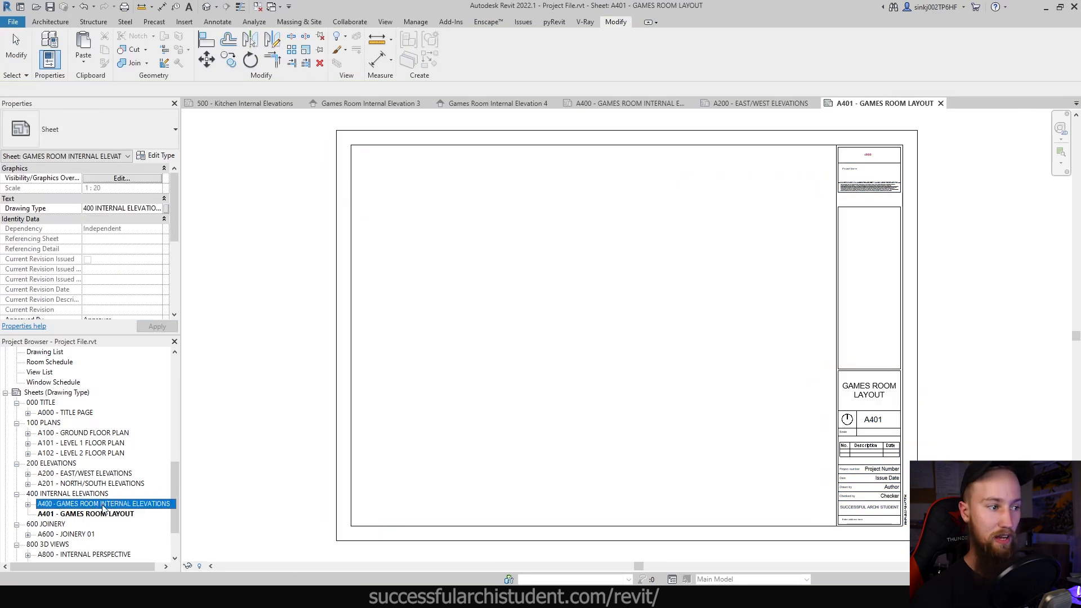
click(103, 506)
key(Escape)
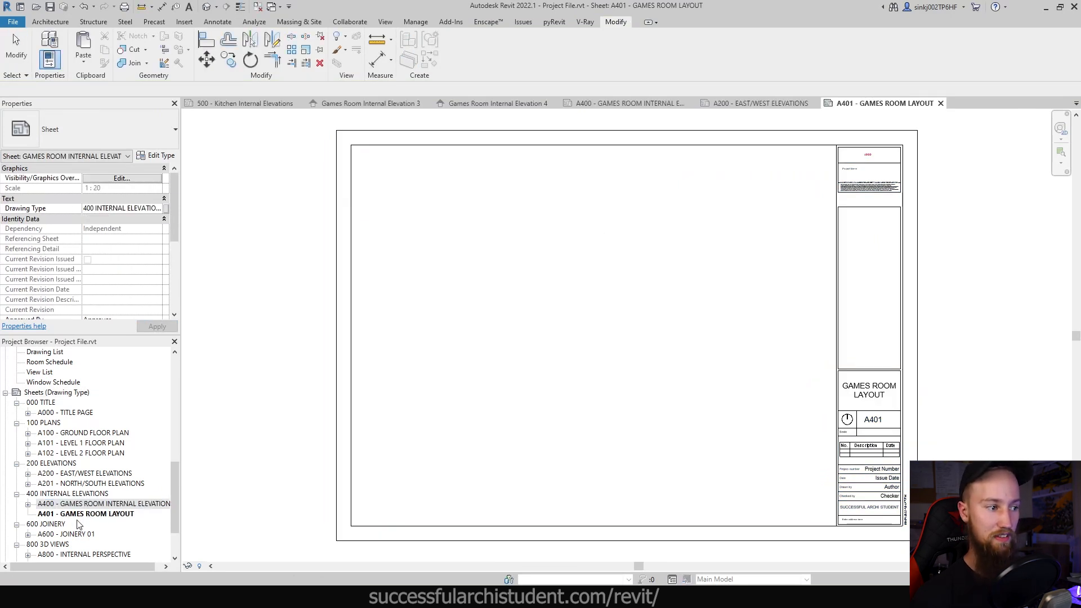
click(263, 481)
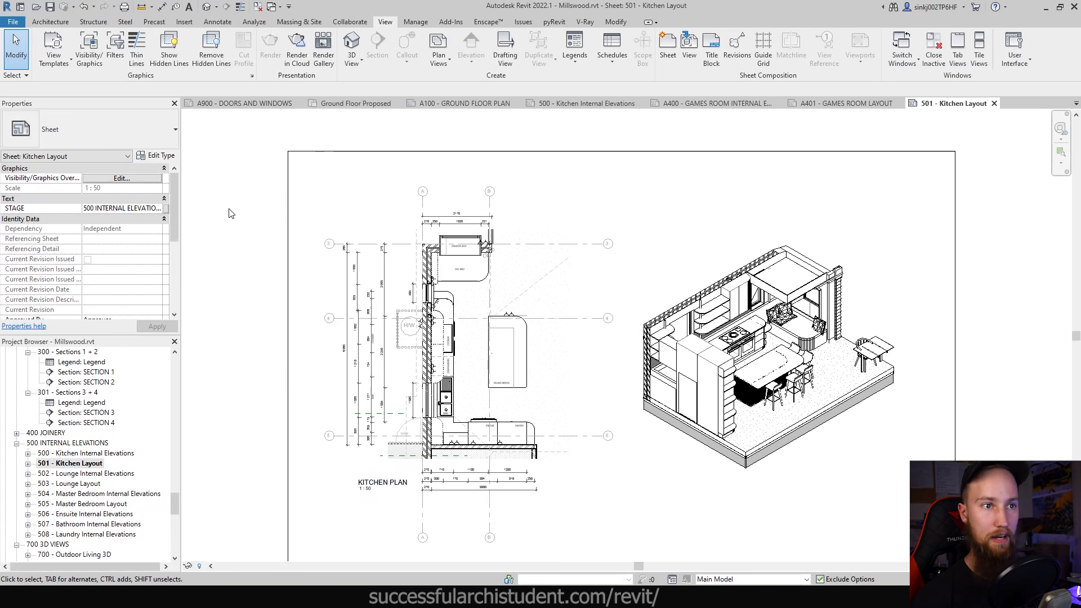
- On the A100 ground floor plan sheet, draw a rectangular callout enclosing the whole Games Room and its walls
click(479, 106)
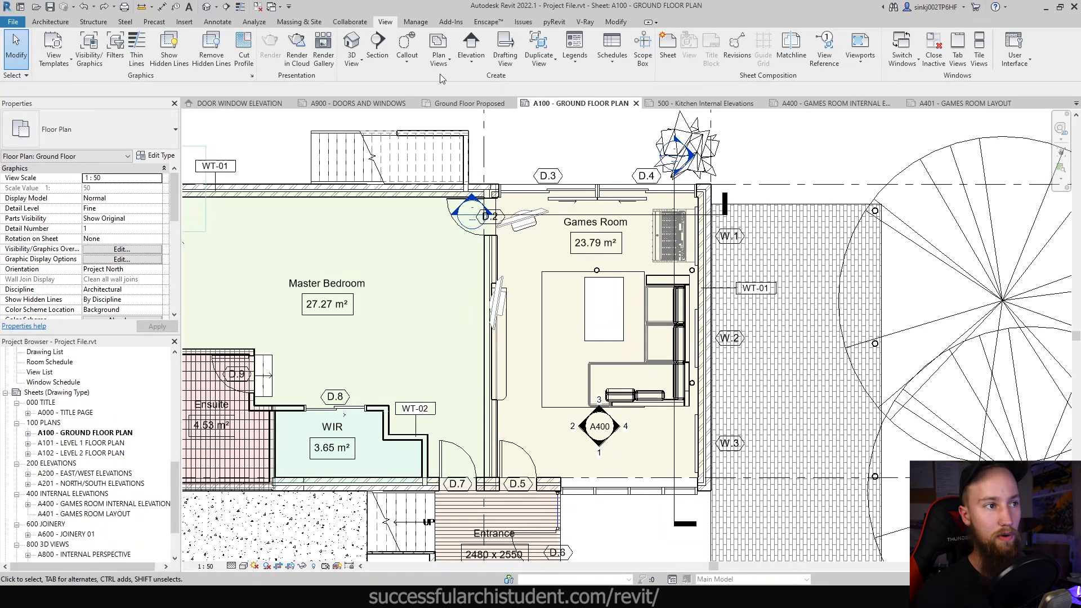
click(404, 65)
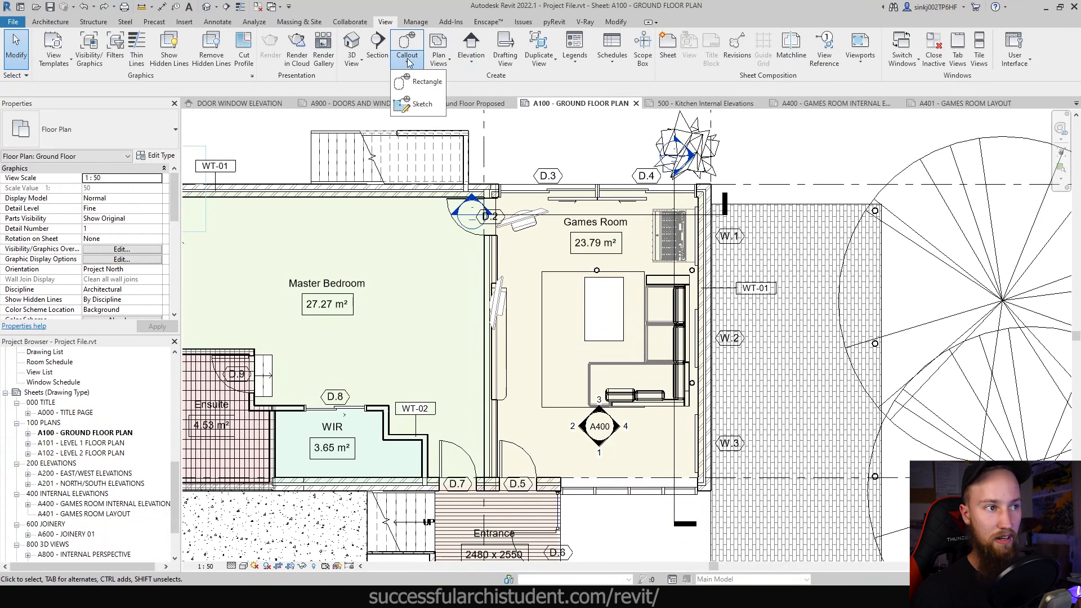
click(424, 82)
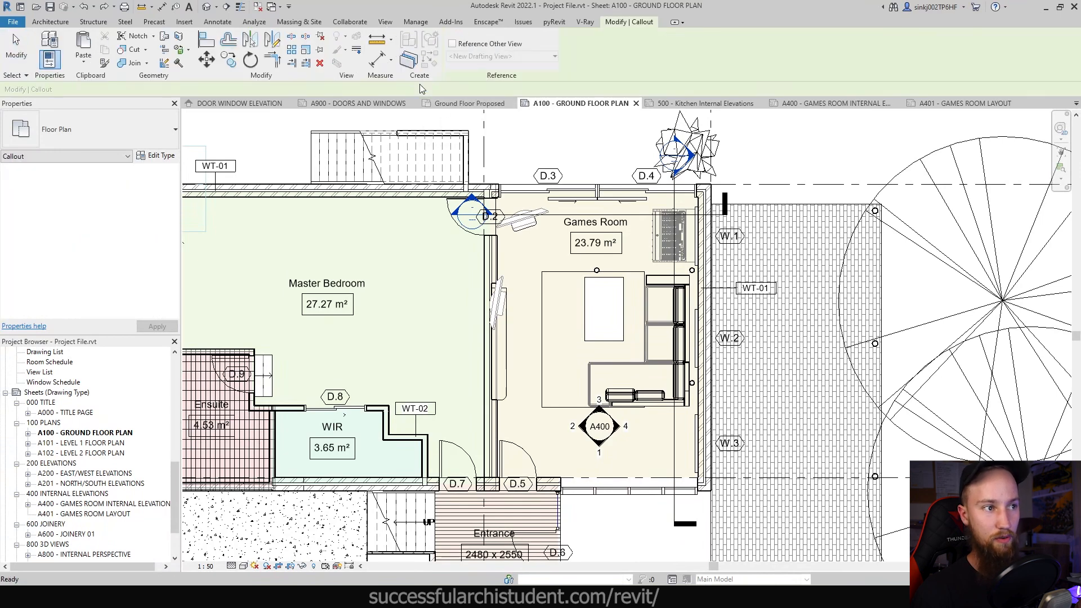
click(473, 163)
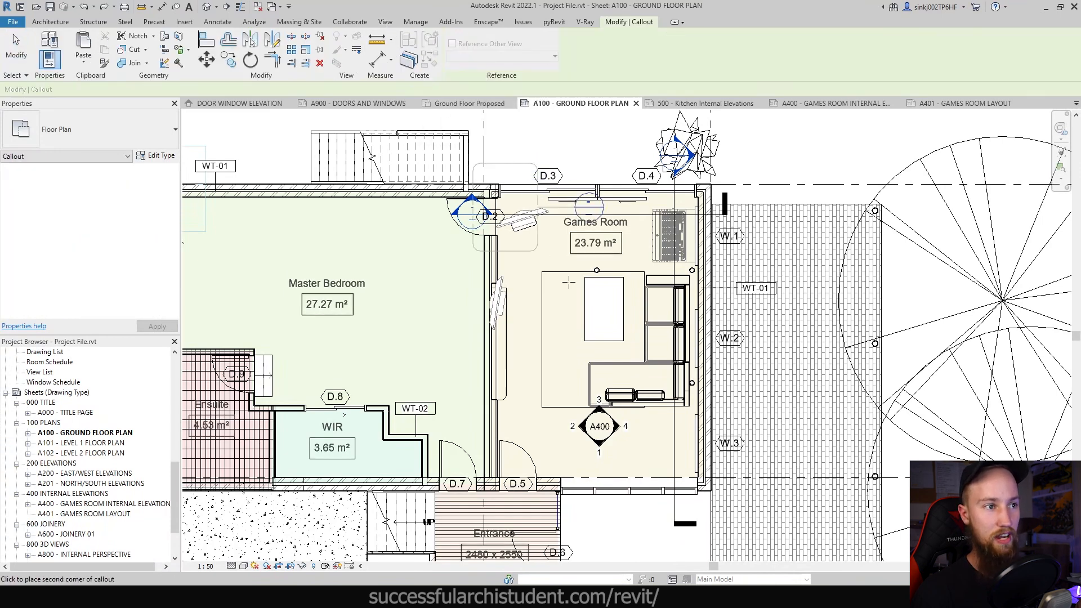
click(729, 512)
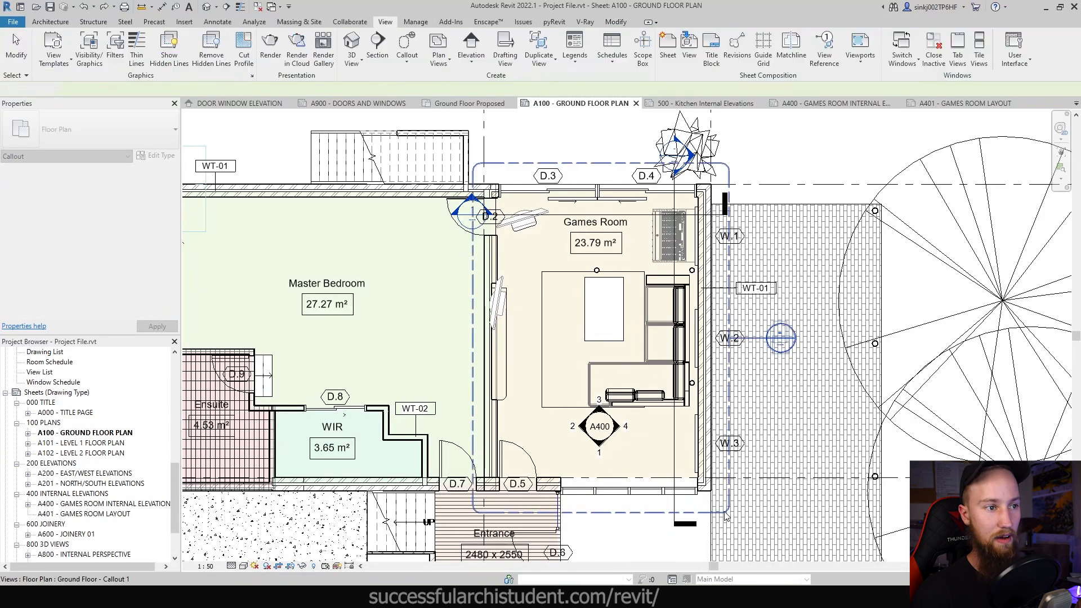
- Open the view of the Games Room callout and set its scale to 1:20
right_click(727, 271)
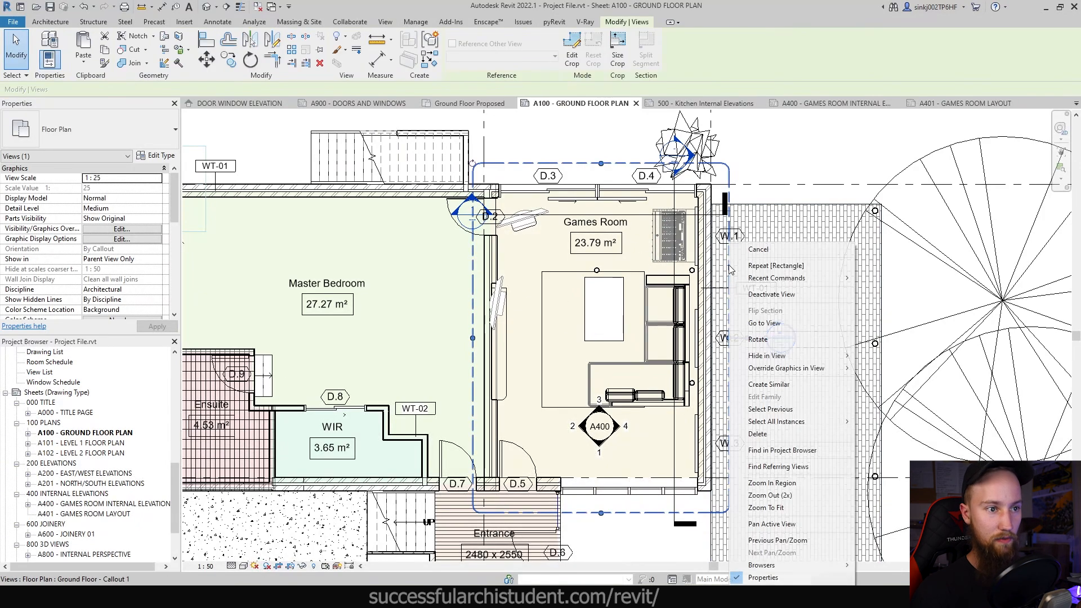
click(760, 323)
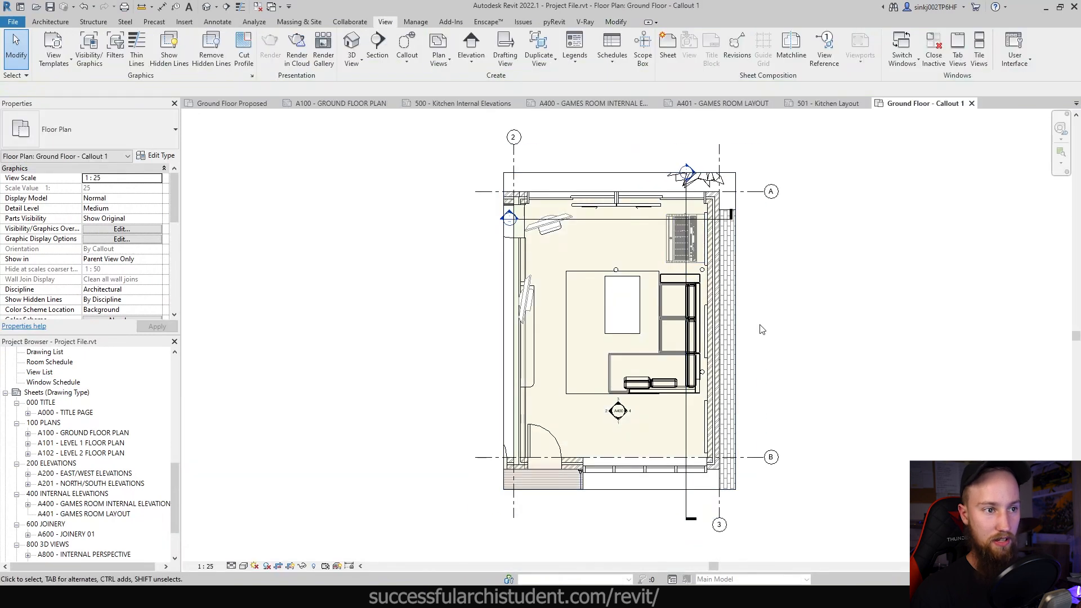
scroll(651, 332, up, 1)
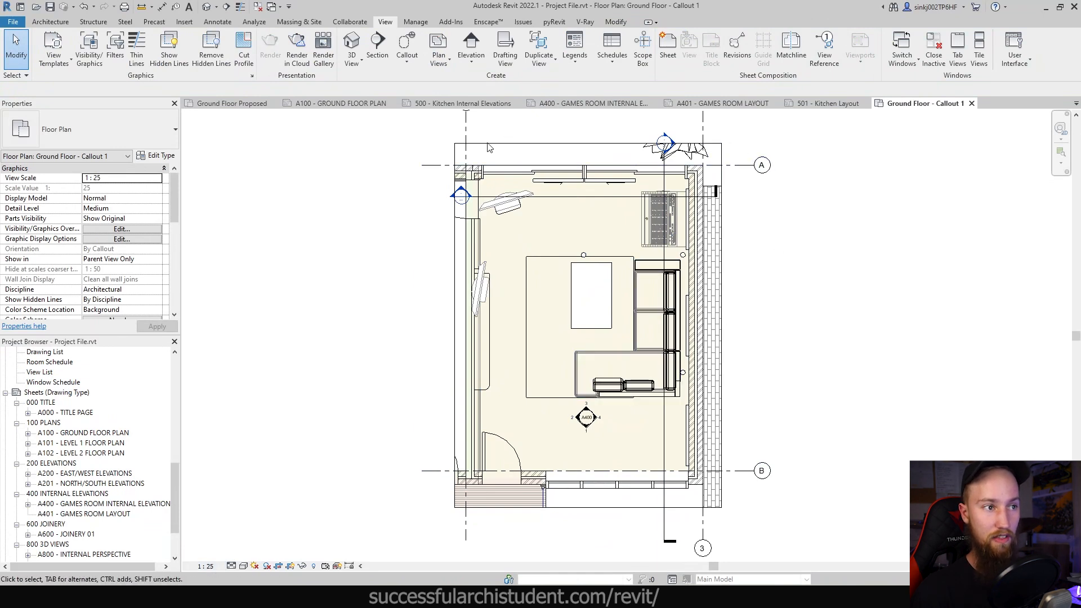
click(206, 566)
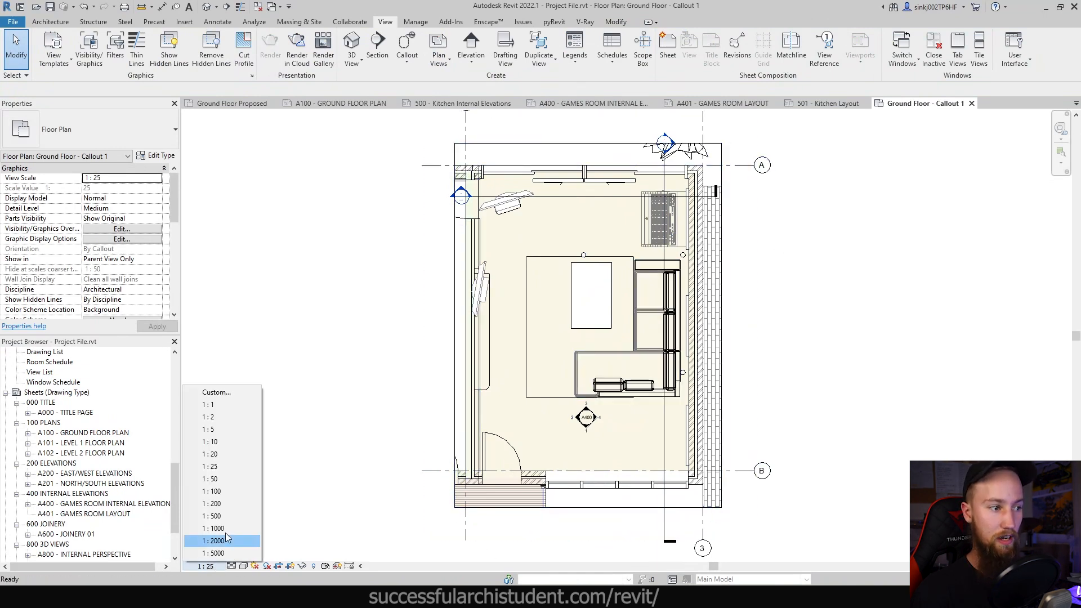
click(225, 454)
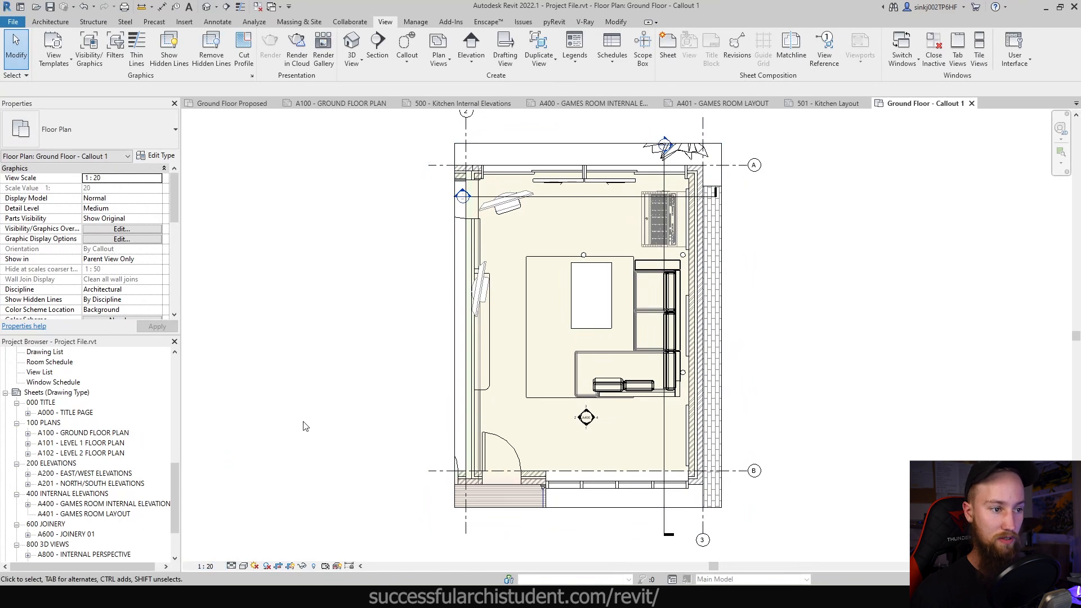
- Delete the Games Room callout from the A100 ground floor plan together with its callout view
key(ctrl+Tab)
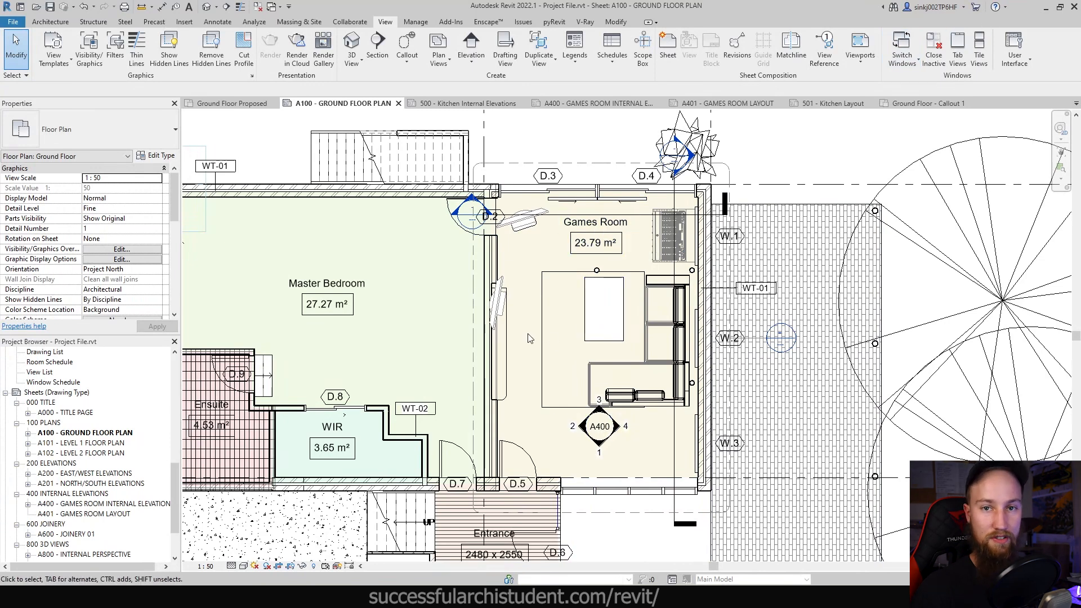
click(927, 103)
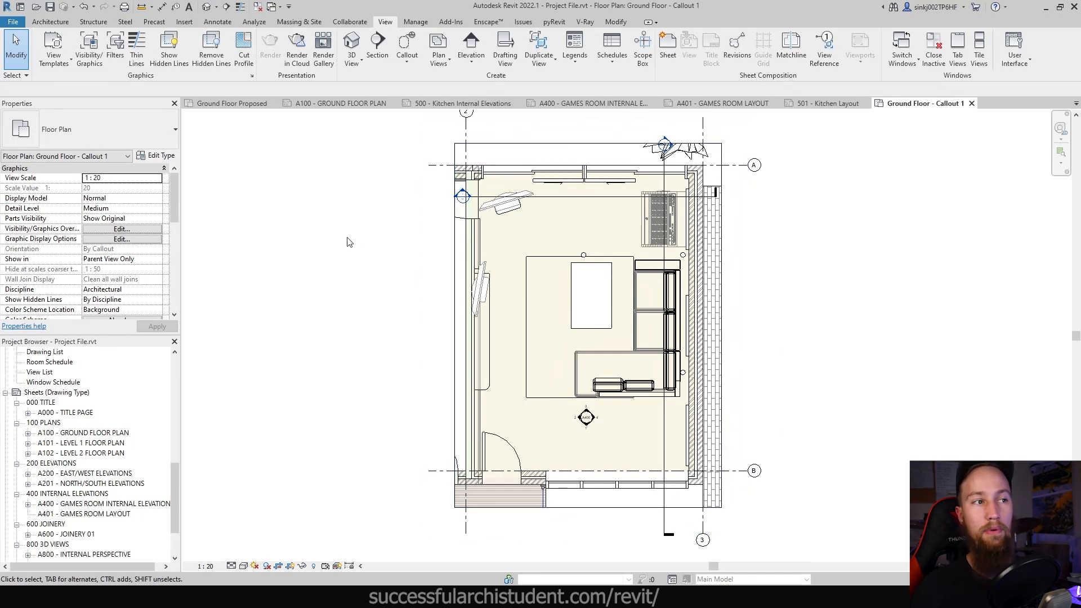
click(357, 105)
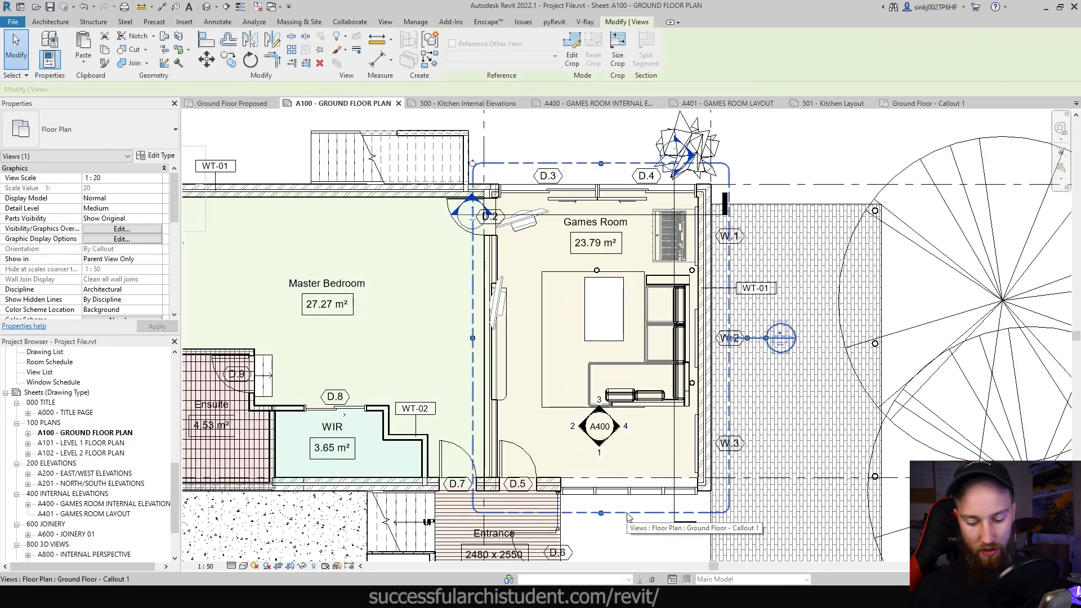
click(632, 517)
key(Delete)
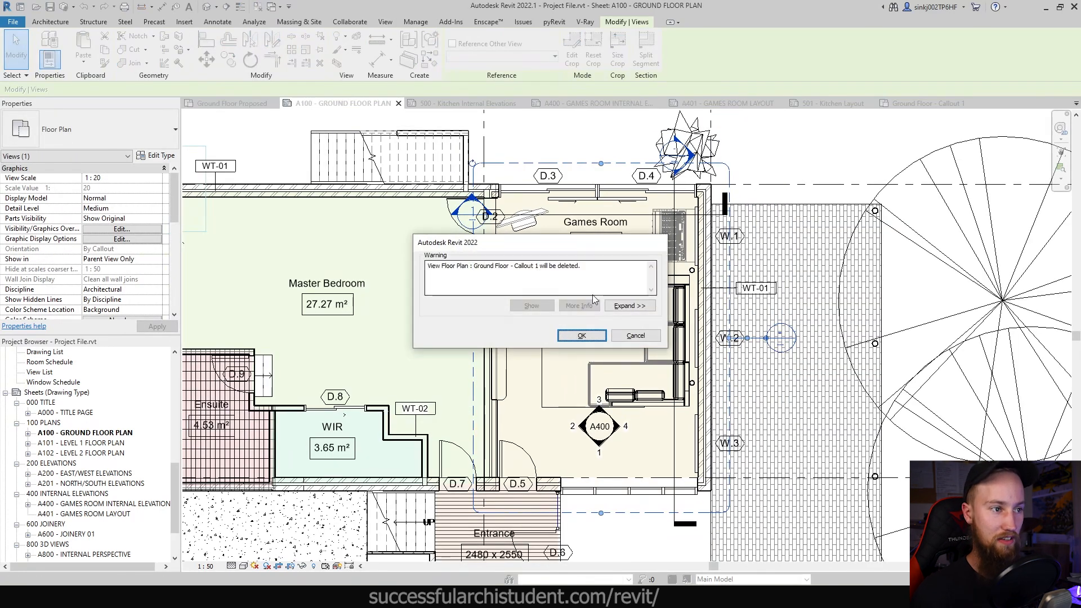
click(583, 338)
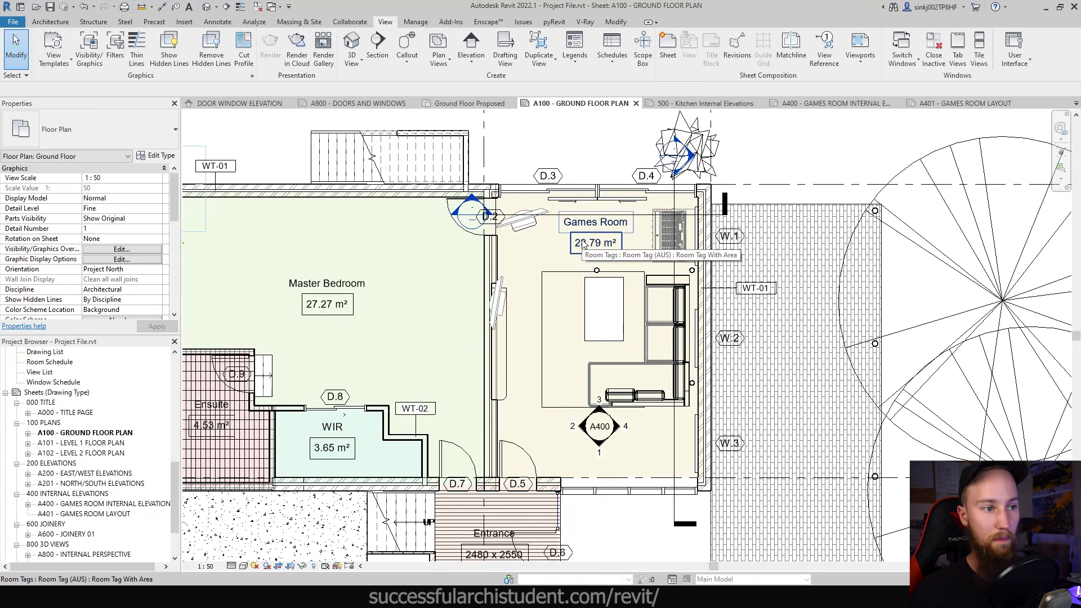
- Open the original Ground Floor view under Floor Plans to display the full plan
scroll(53, 453, up, 12)
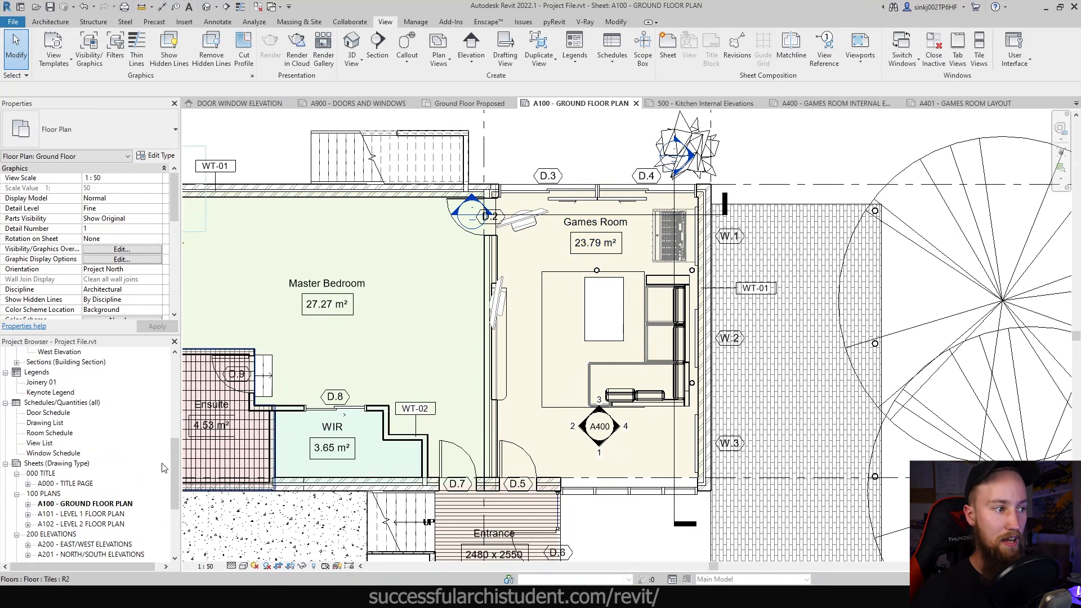
double_click(57, 382)
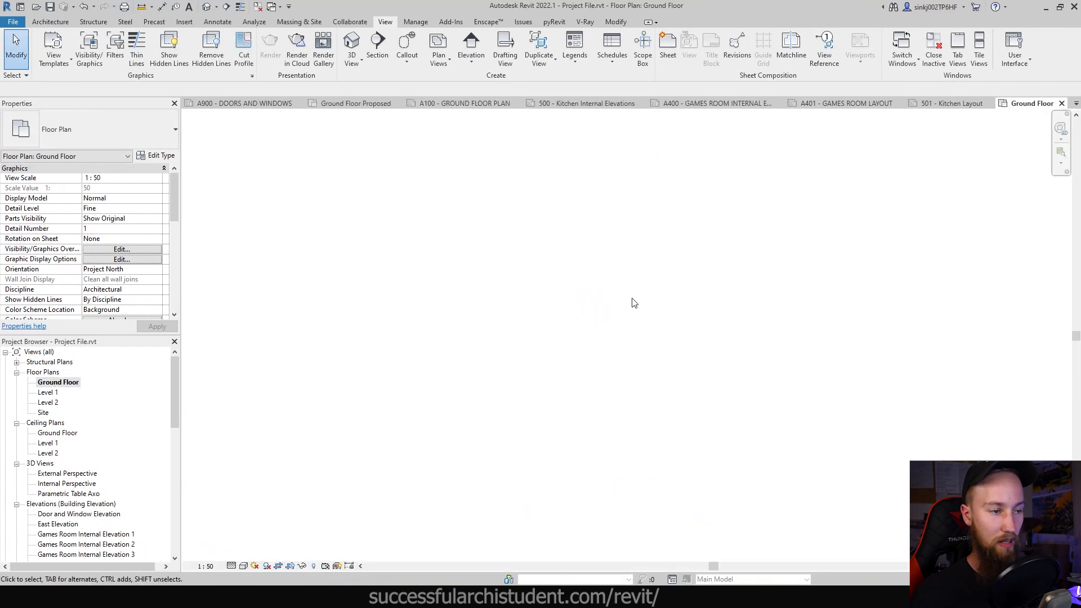
right_click(633, 303)
click(659, 422)
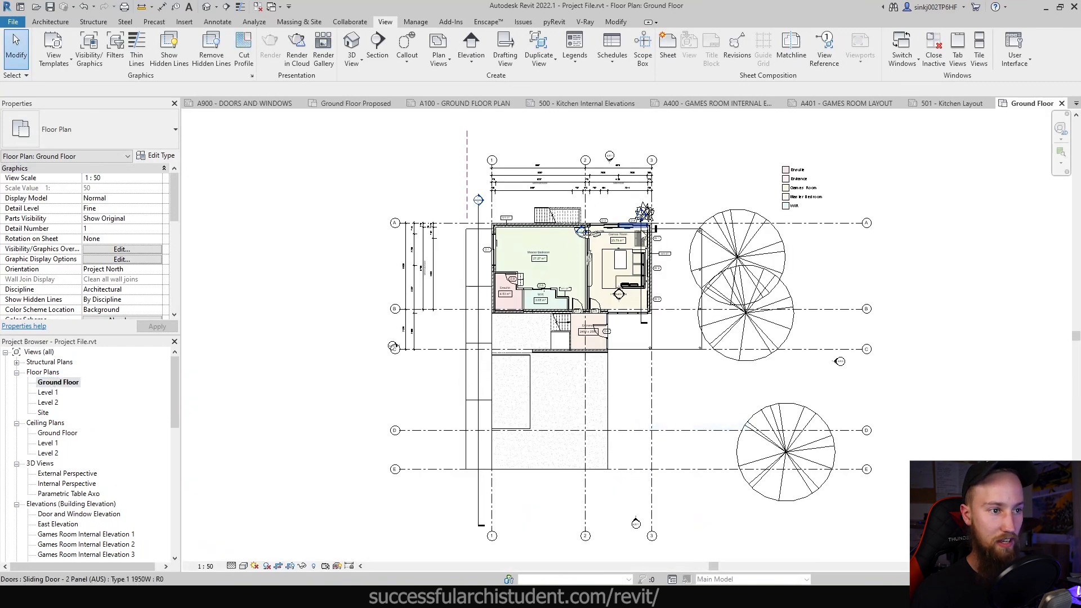
scroll(619, 239, up, 5)
scroll(648, 281, down, 4)
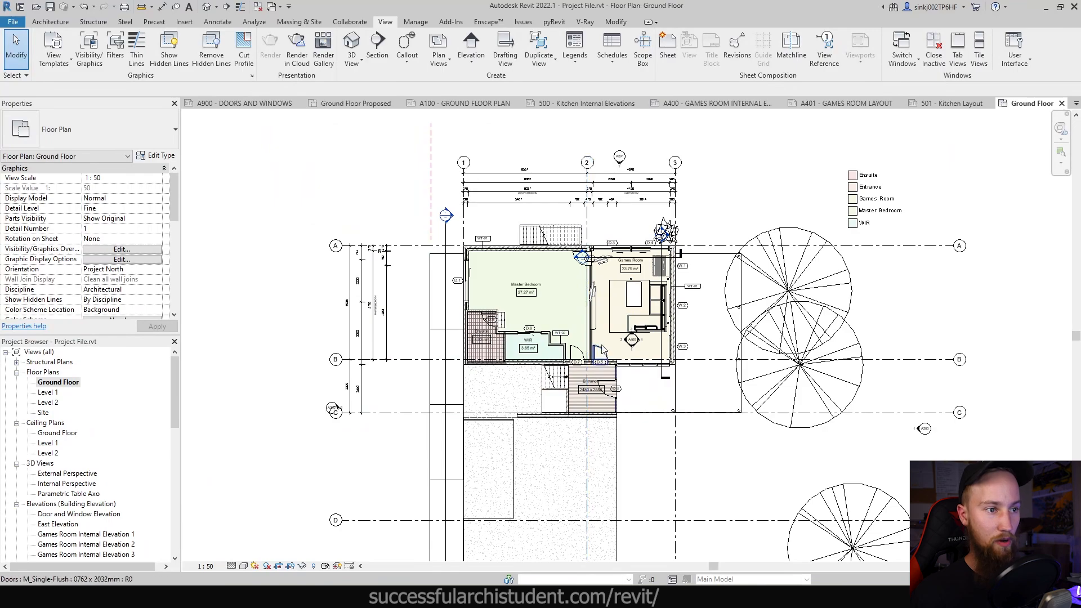
- Try duplicating the Ground Floor floor plan without detailing and review the copy's view properties
right_click(64, 382)
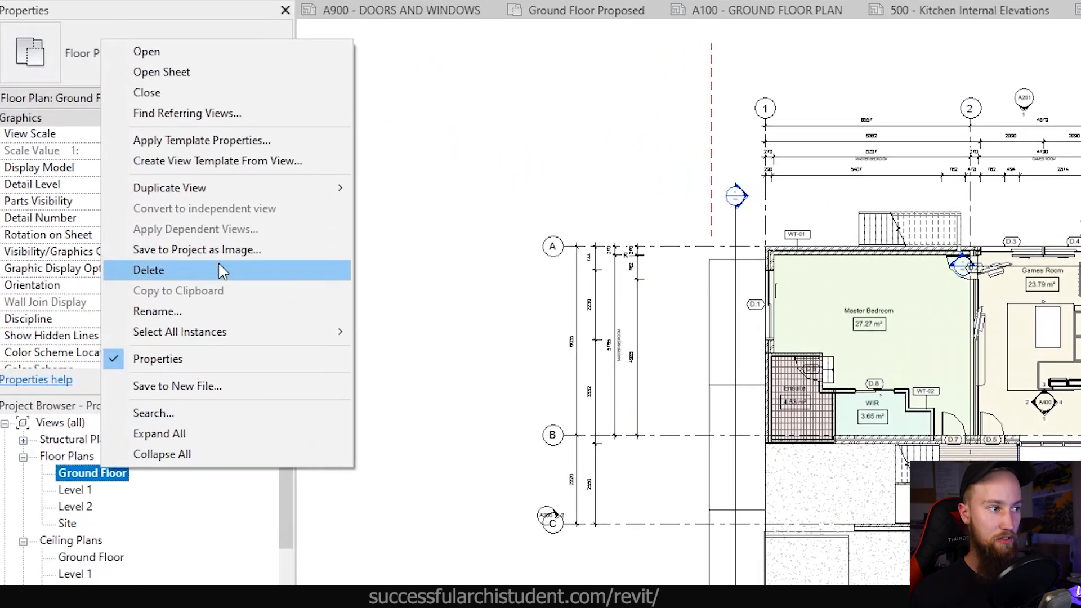
mouse_move(237, 198)
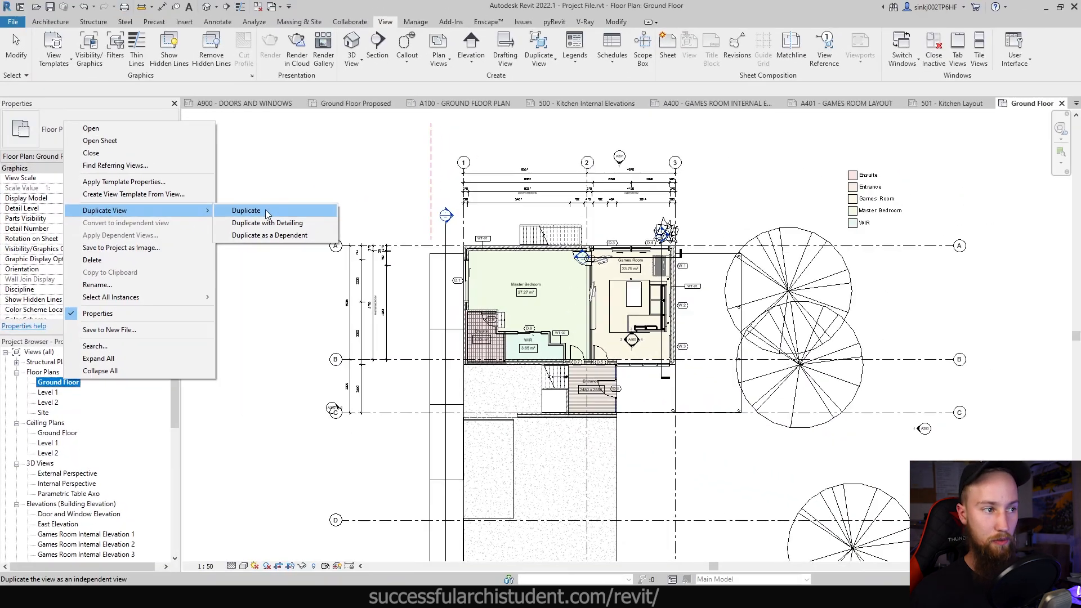
click(438, 191)
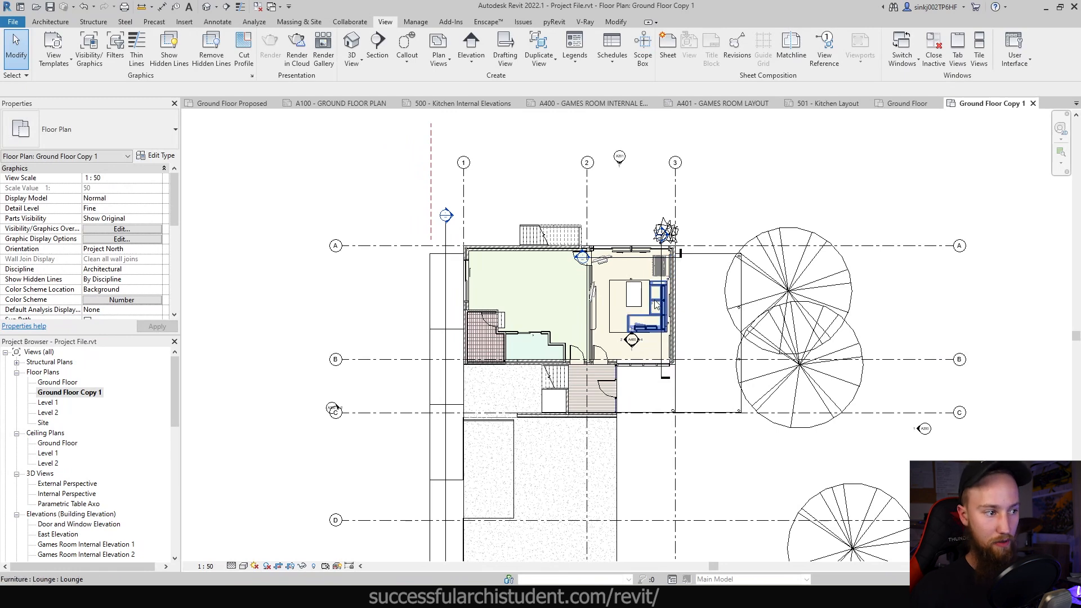
scroll(148, 286, down, 4)
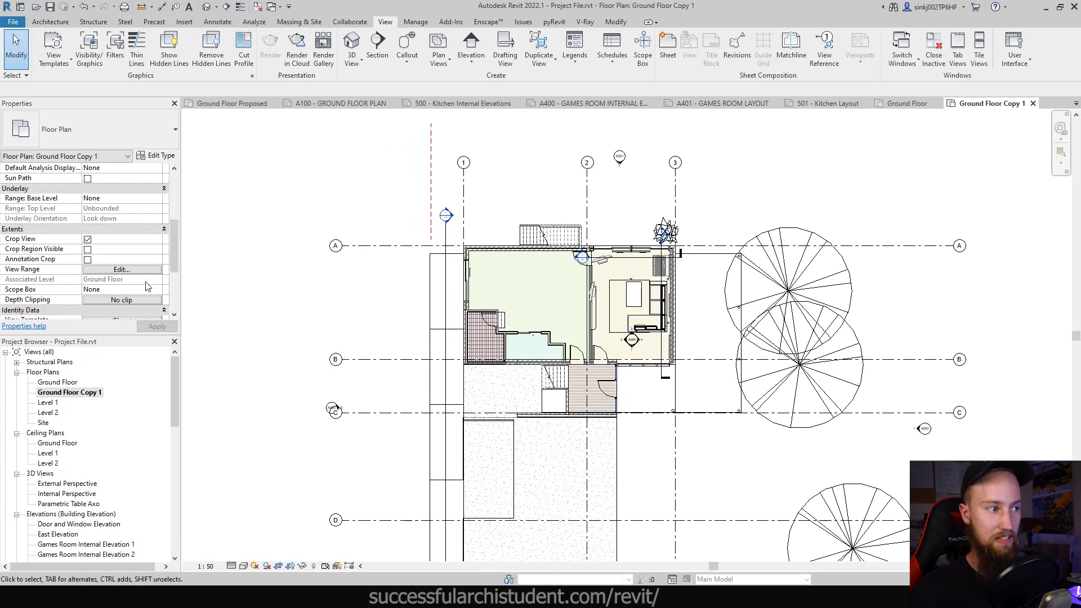
scroll(148, 287, down, 3)
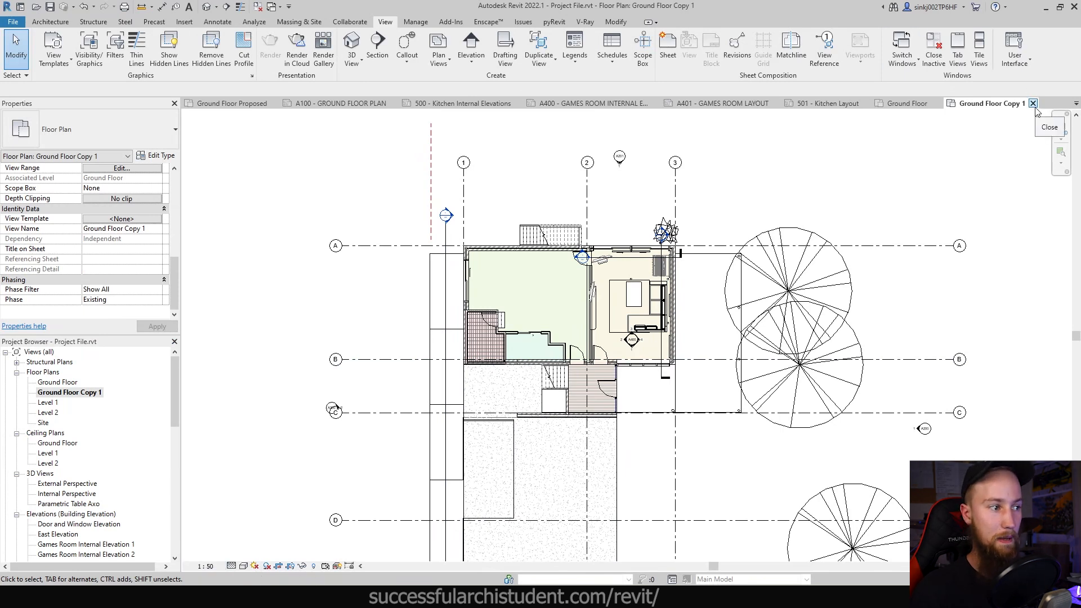
scroll(627, 327, up, 4)
scroll(628, 326, down, 2)
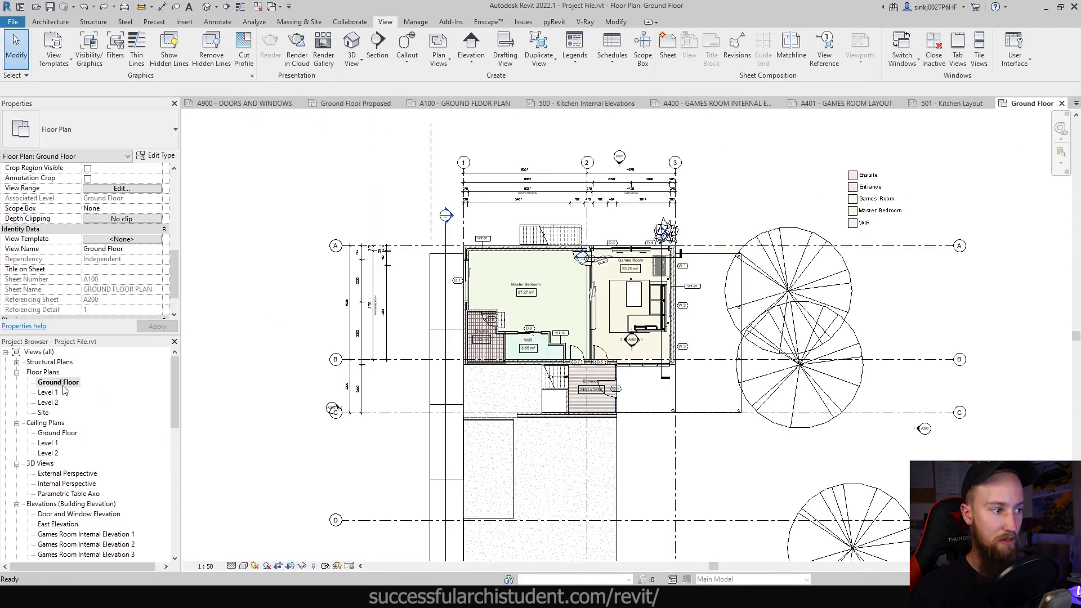
- Try duplicating the Ground Floor floor plan view with detailing
right_click(66, 383)
mouse_move(141, 222)
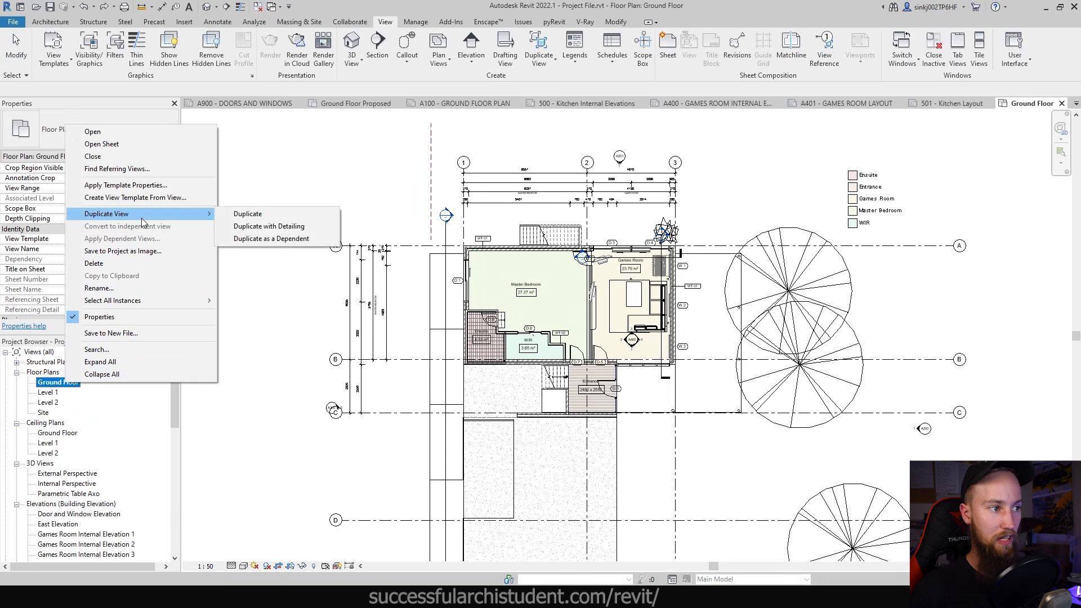
click(250, 231)
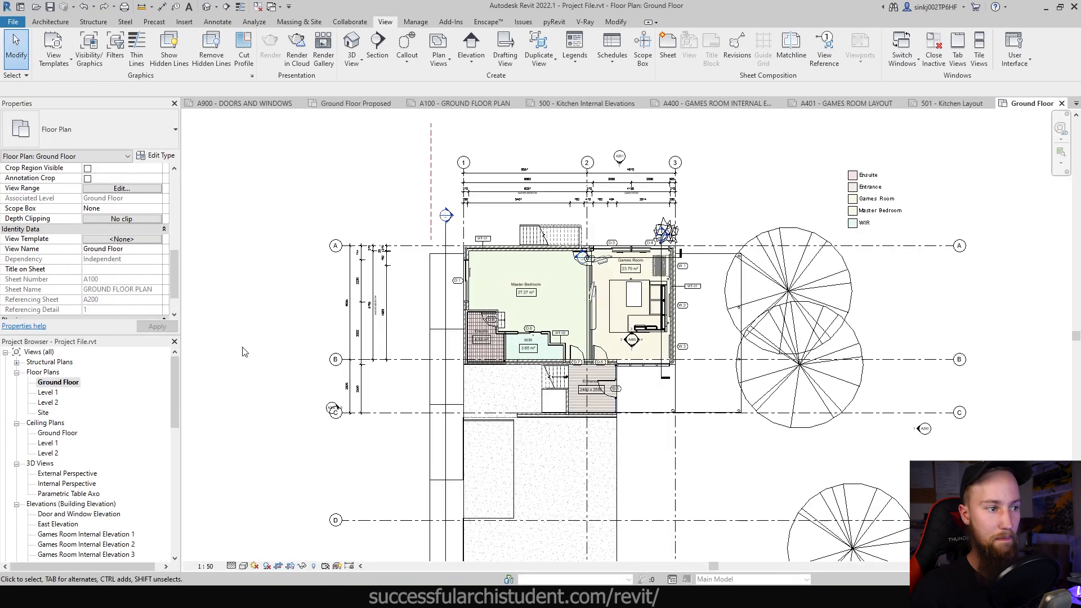
- Try duplicating the Ground Floor floor plan view as a dependent and look over the resulting view
right_click(69, 385)
mouse_move(185, 213)
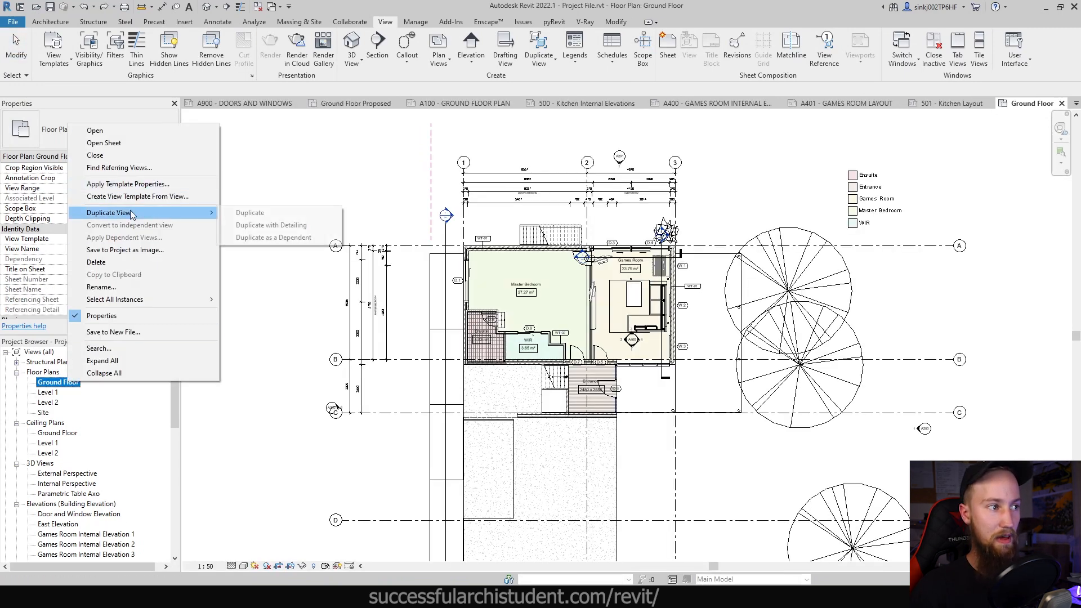
click(262, 239)
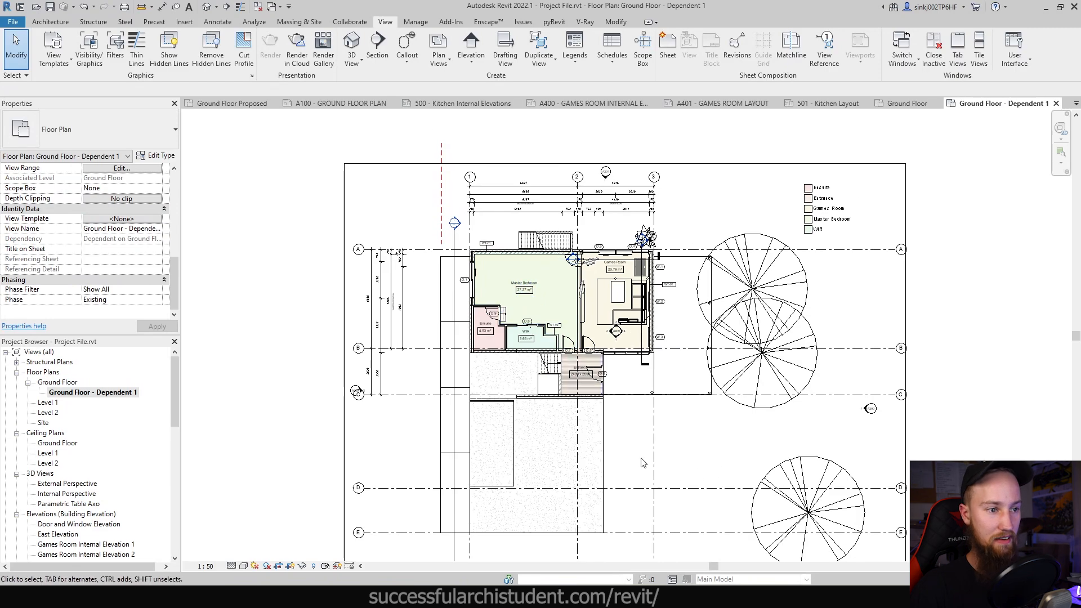
scroll(676, 428, down, 2)
middle_drag(703, 449, 675, 421)
scroll(563, 253, up, 4)
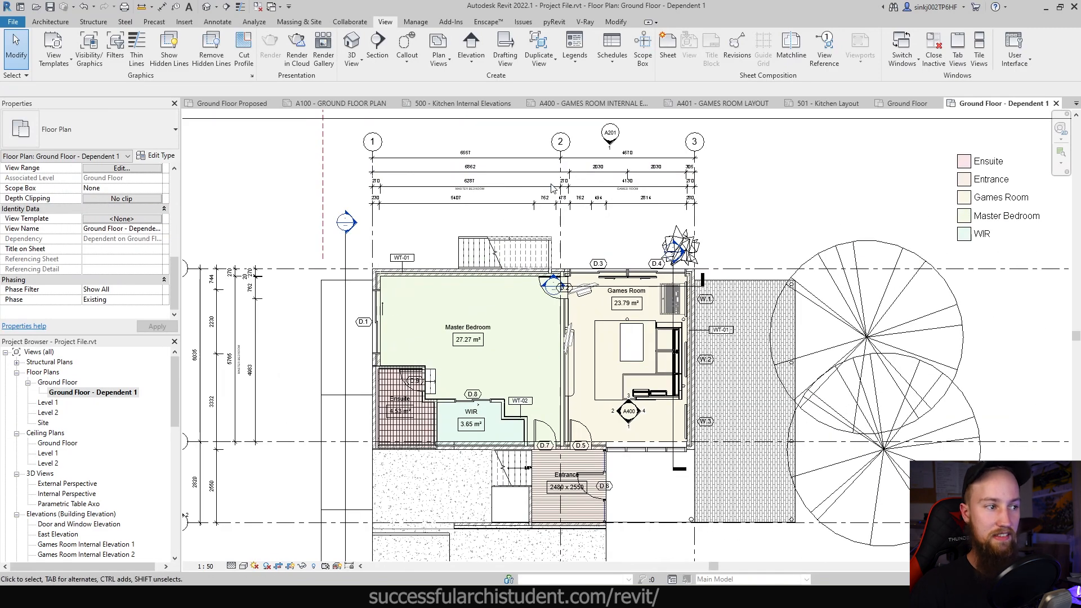
- Move the Games Room tag down over the rug in the original Ground Floor view and compare it in the dependent view
click(52, 384)
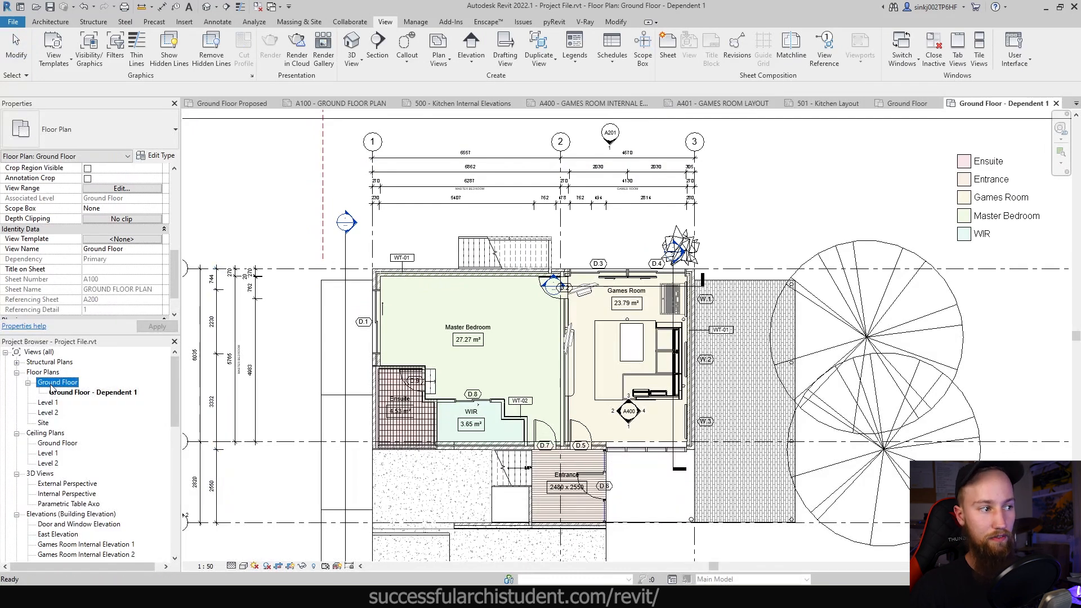
double_click(51, 386)
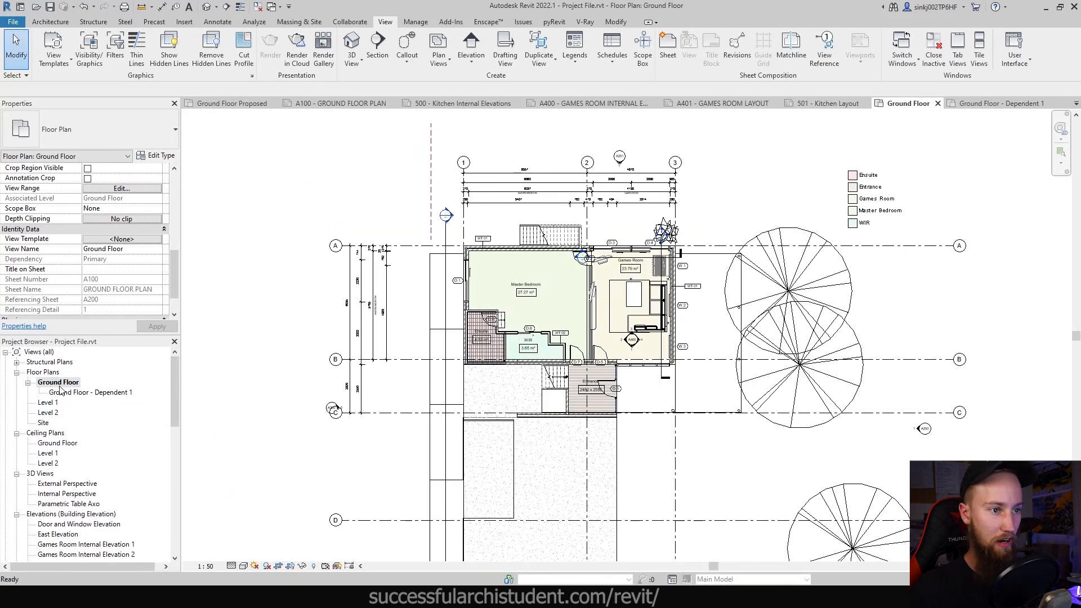
scroll(649, 287, up, 5)
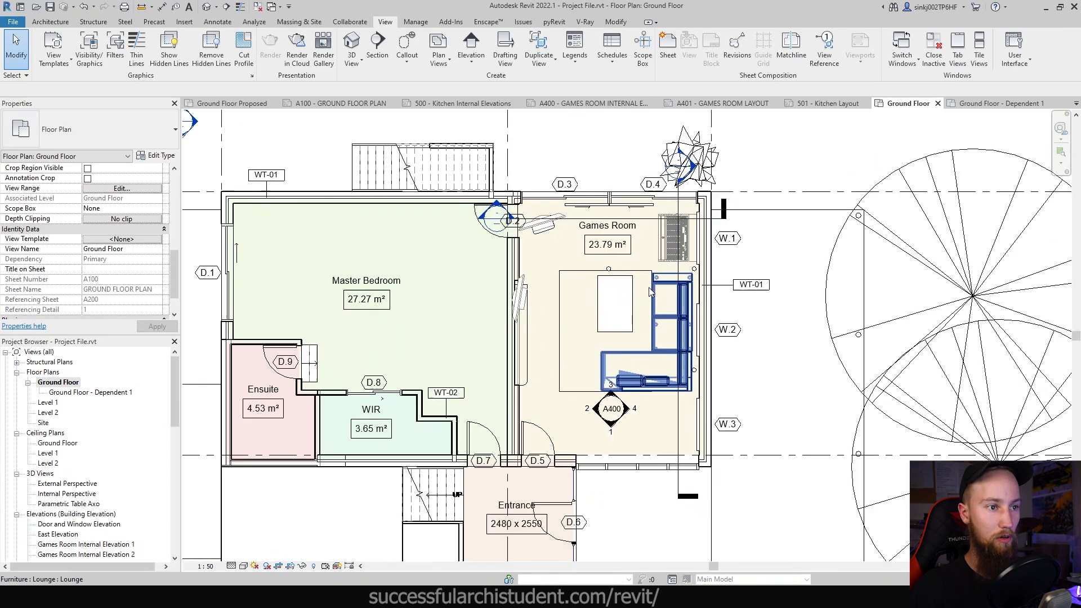
click(608, 245)
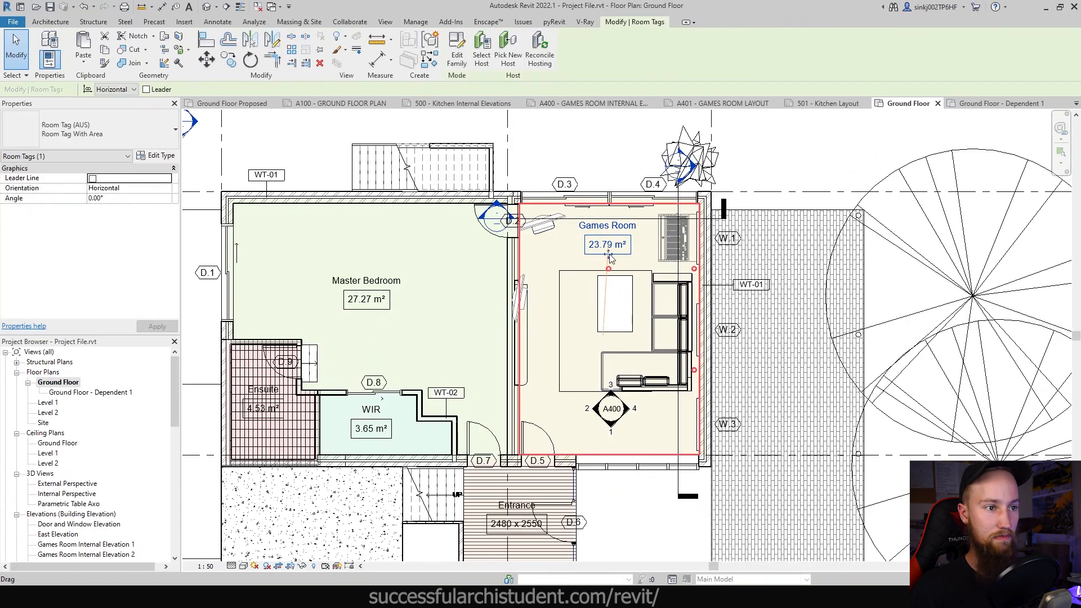
drag(619, 355, 600, 335)
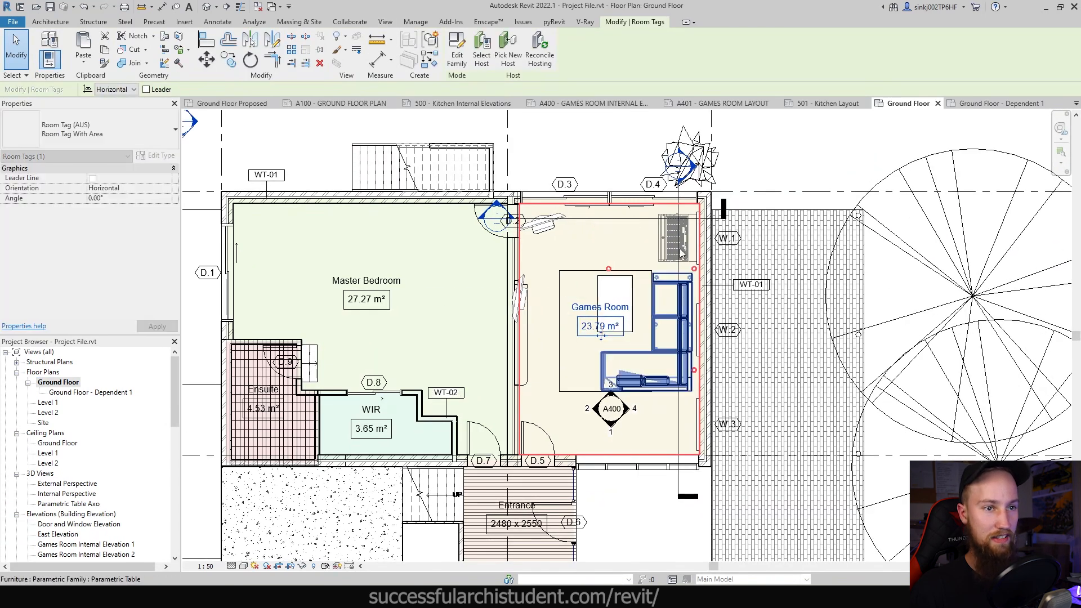
click(995, 103)
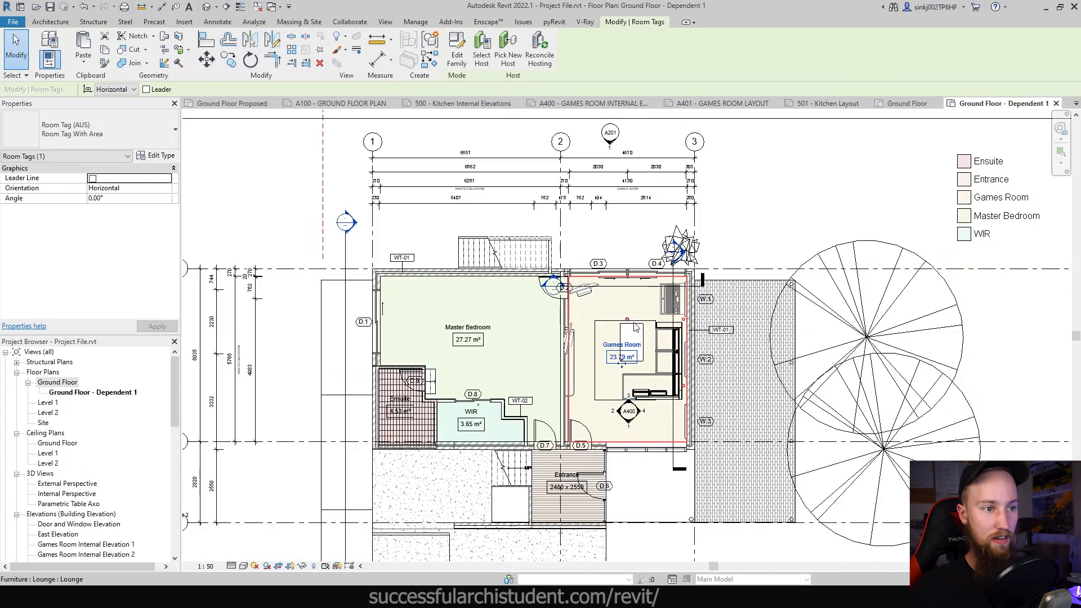
key(Escape)
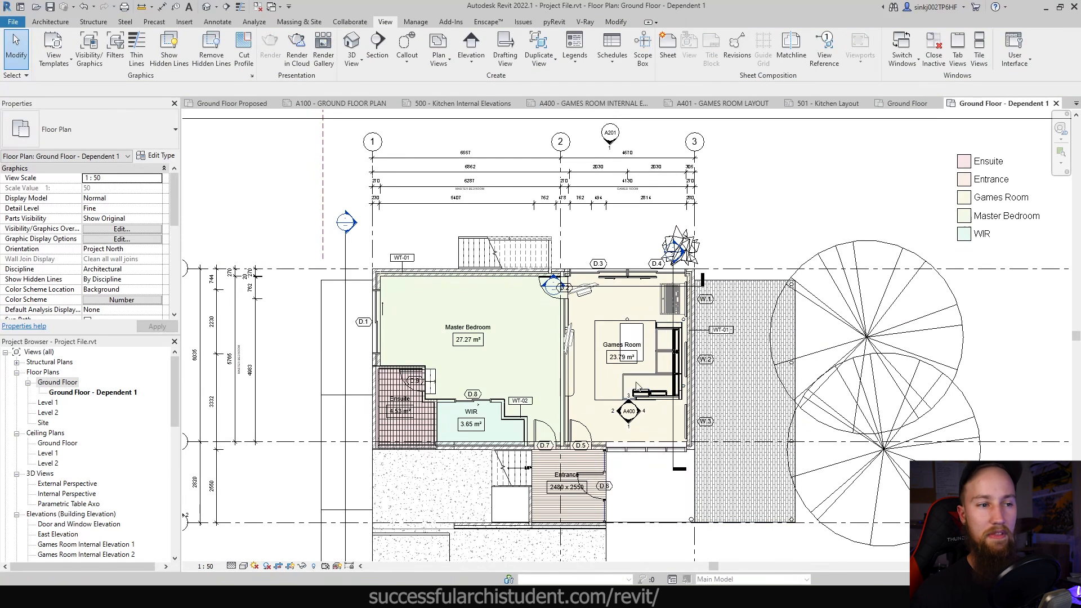
- Set the dependent view's scale to 1:20 and compare it with the original Ground Floor view
click(212, 567)
click(227, 456)
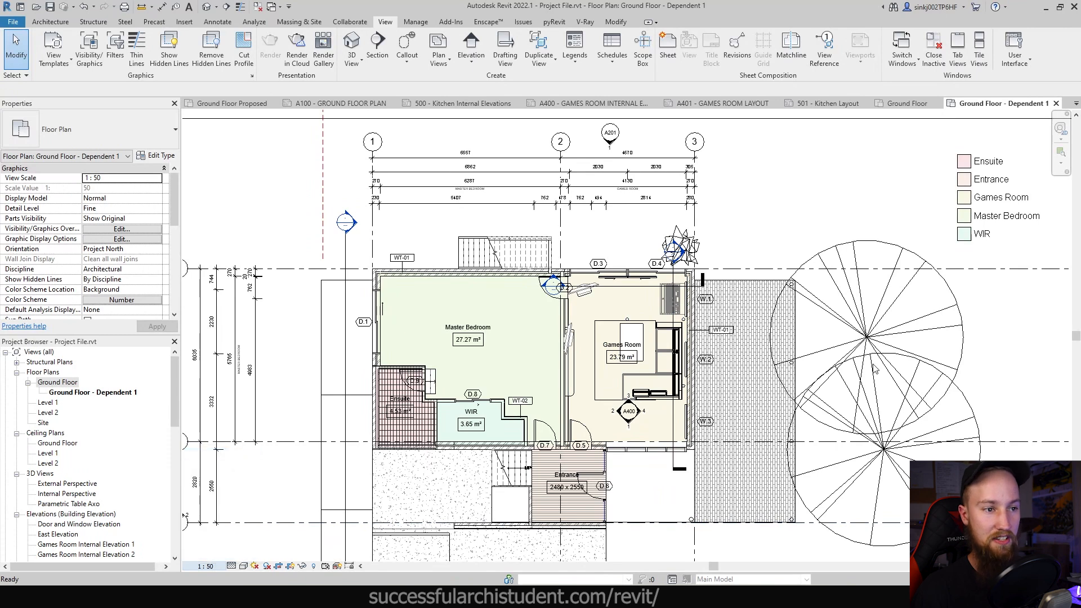
click(614, 342)
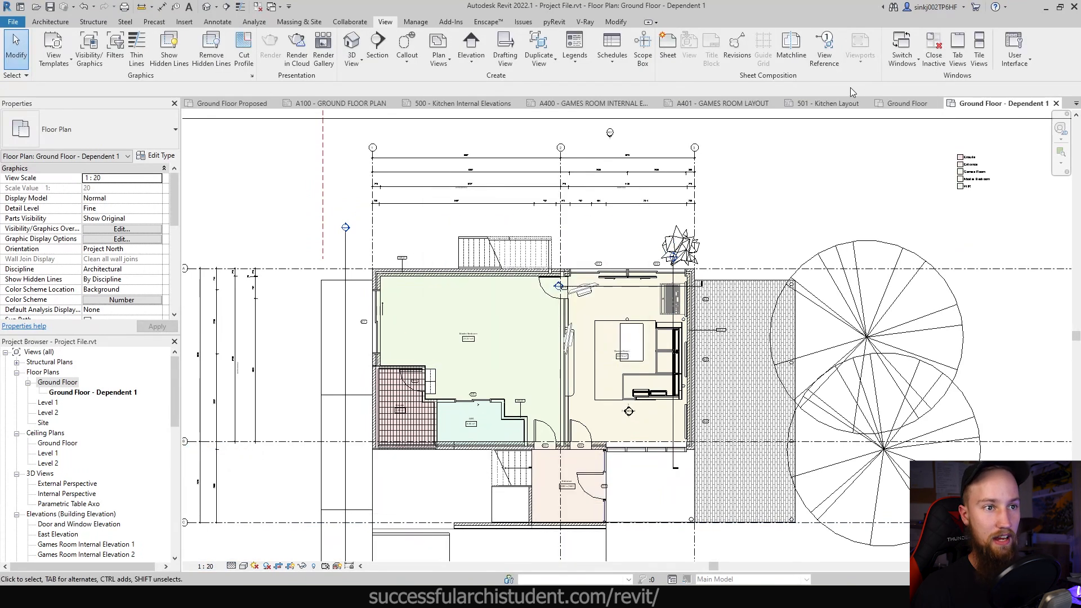
click(909, 106)
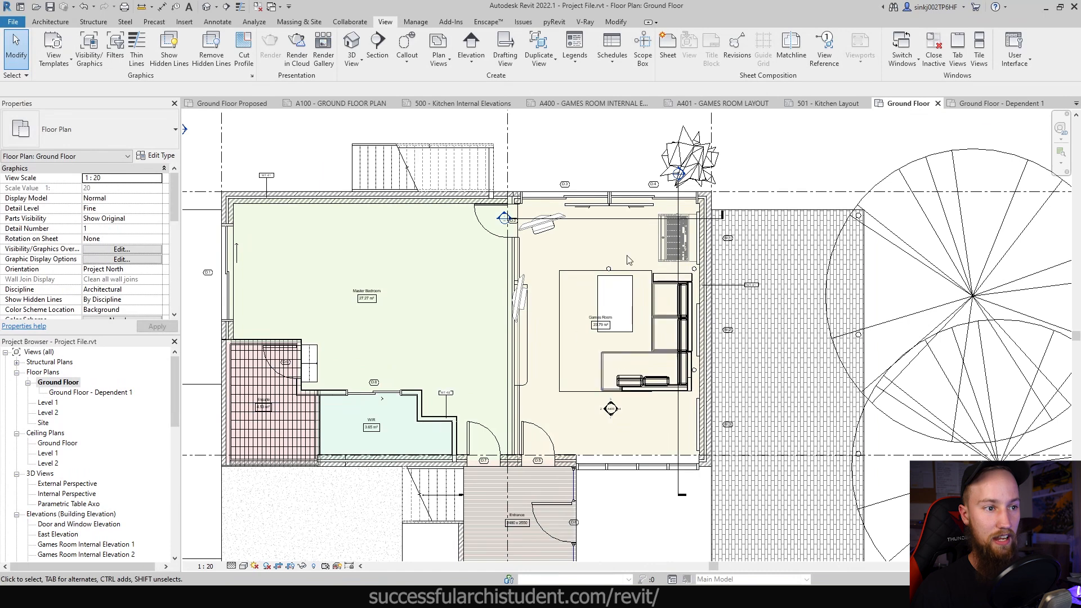
- Duplicate the Ground Floor floor plan view with detailing
click(66, 384)
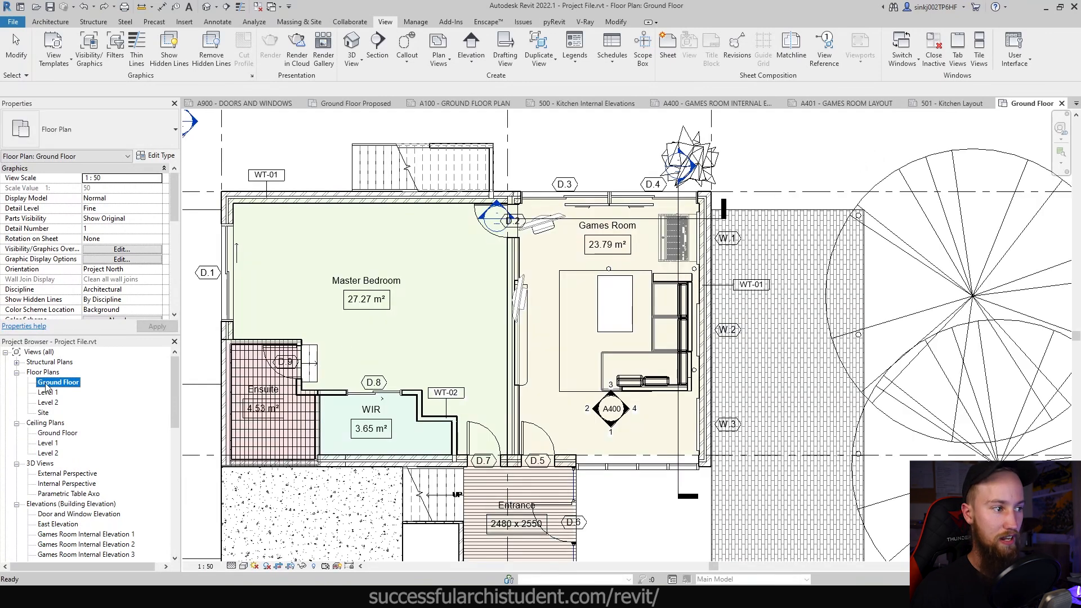
right_click(49, 386)
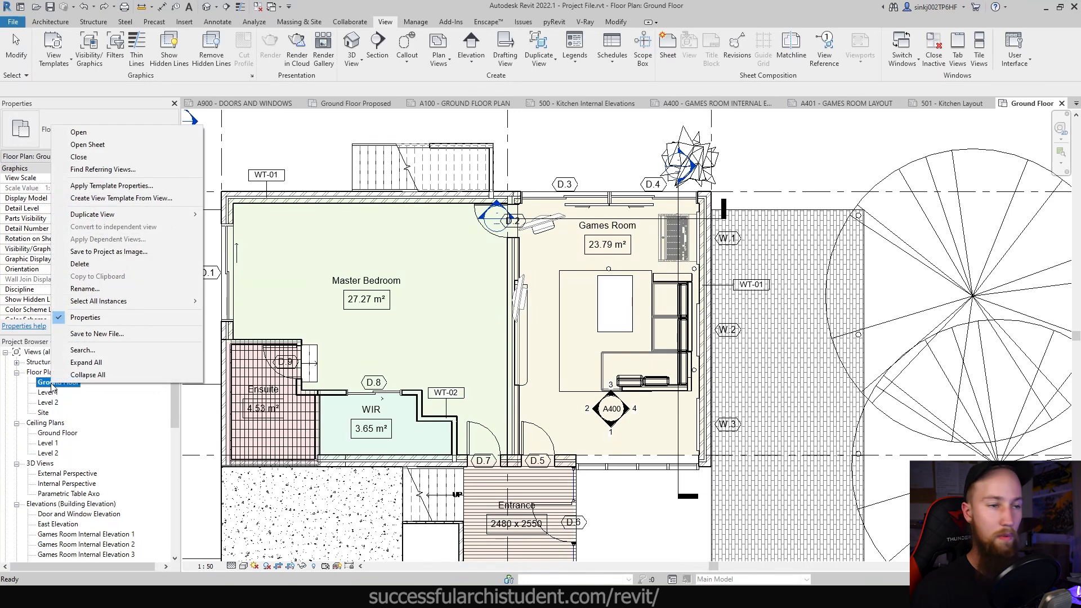
mouse_move(116, 216)
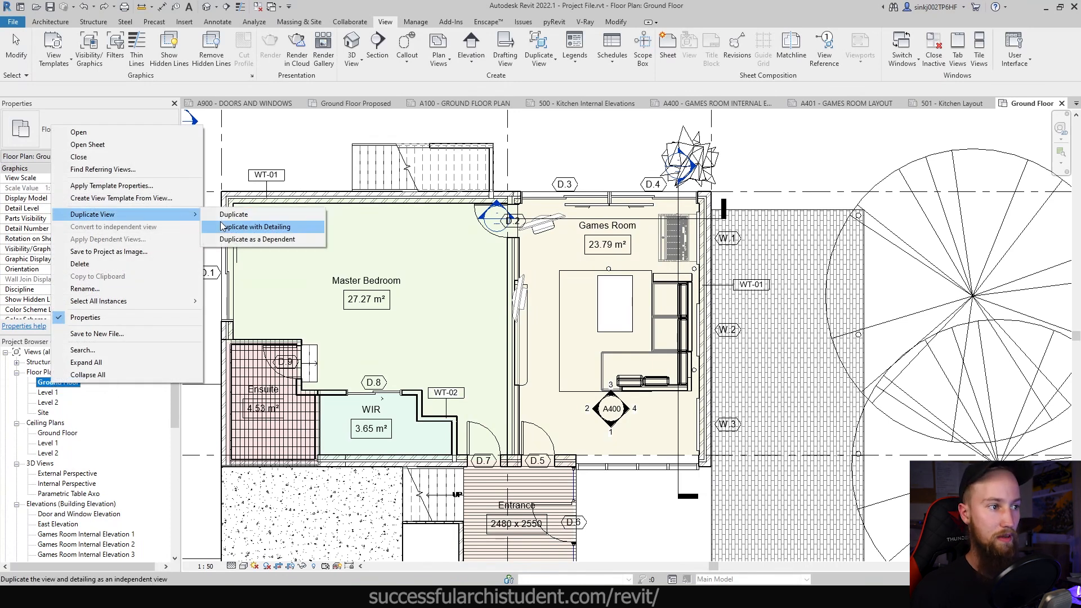
click(223, 226)
scroll(943, 316, down, 5)
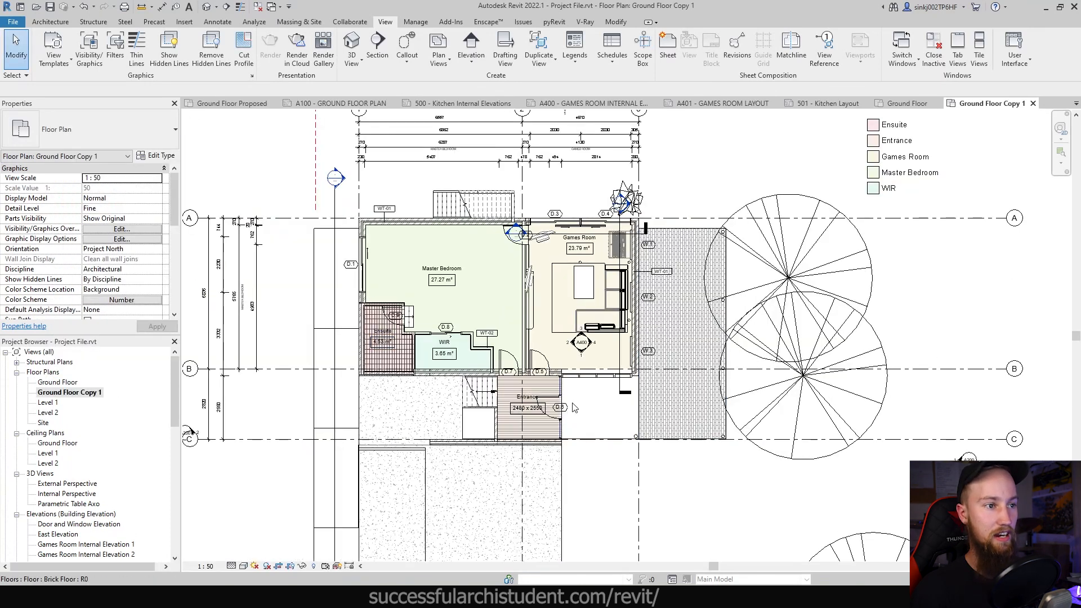
scroll(943, 315, down, 2)
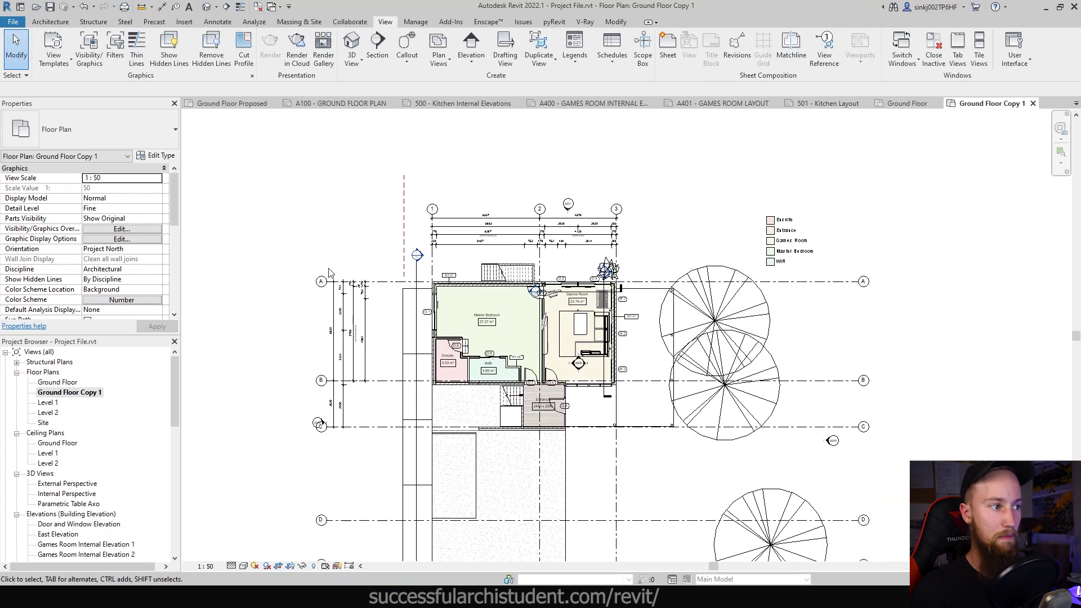
- Set the duplicated plan's view scale to 1:20 and compare it with the original Ground Floor view
click(207, 567)
click(217, 457)
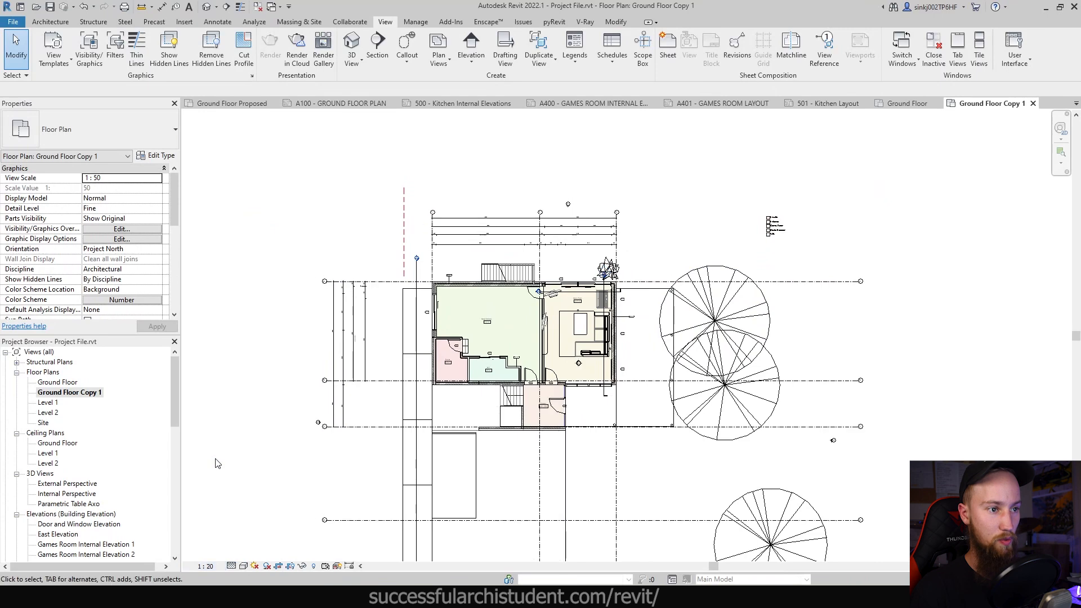
key(ctrl+Tab)
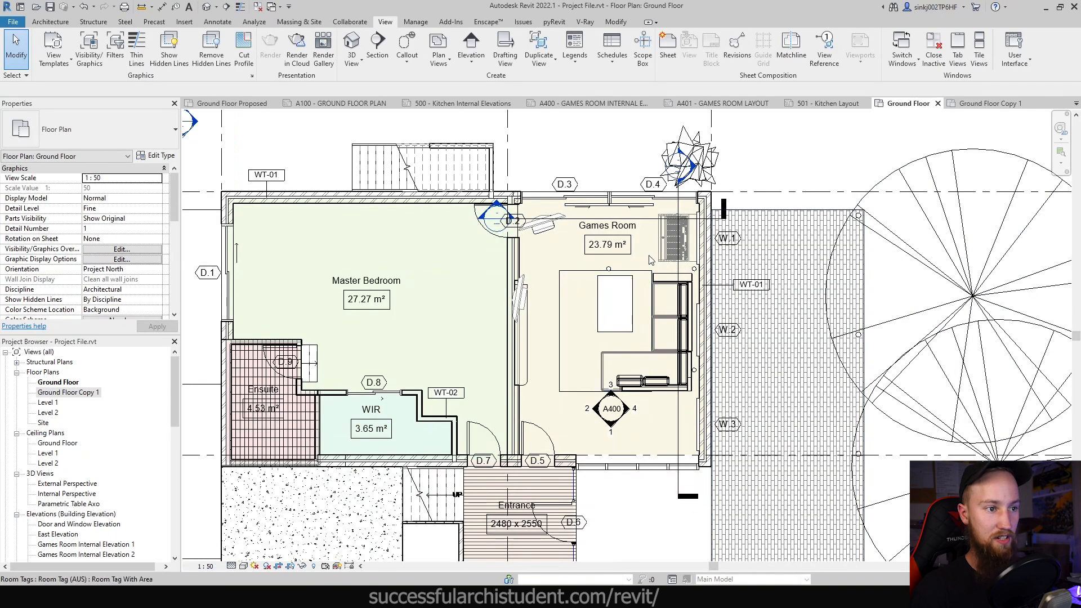
- Rename the duplicated Ground Floor view to Games Room Plan and open it
right_click(66, 397)
click(103, 302)
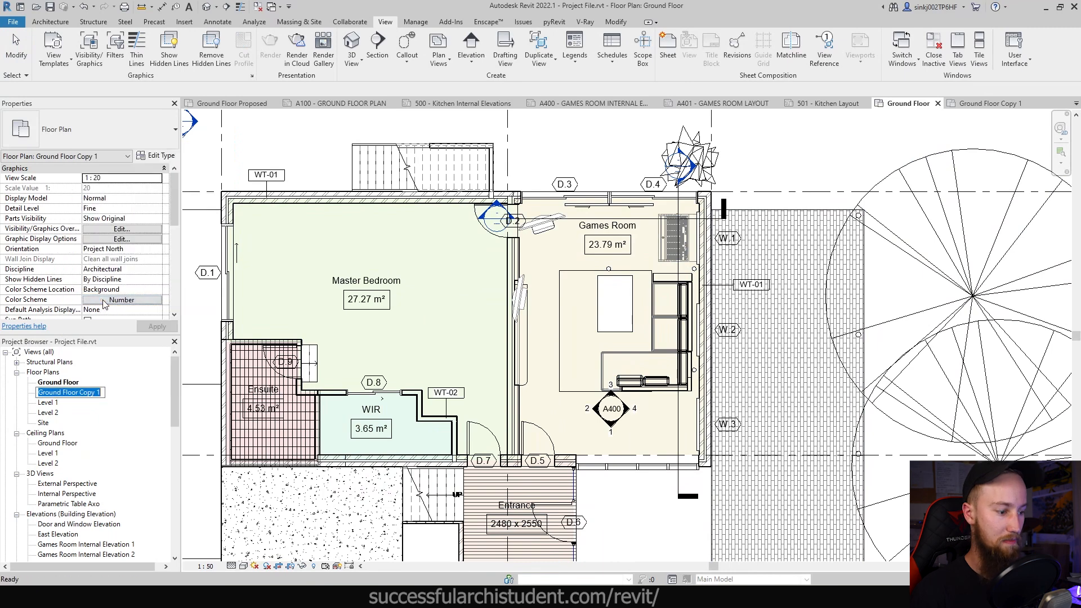
text(Games Room Pla)
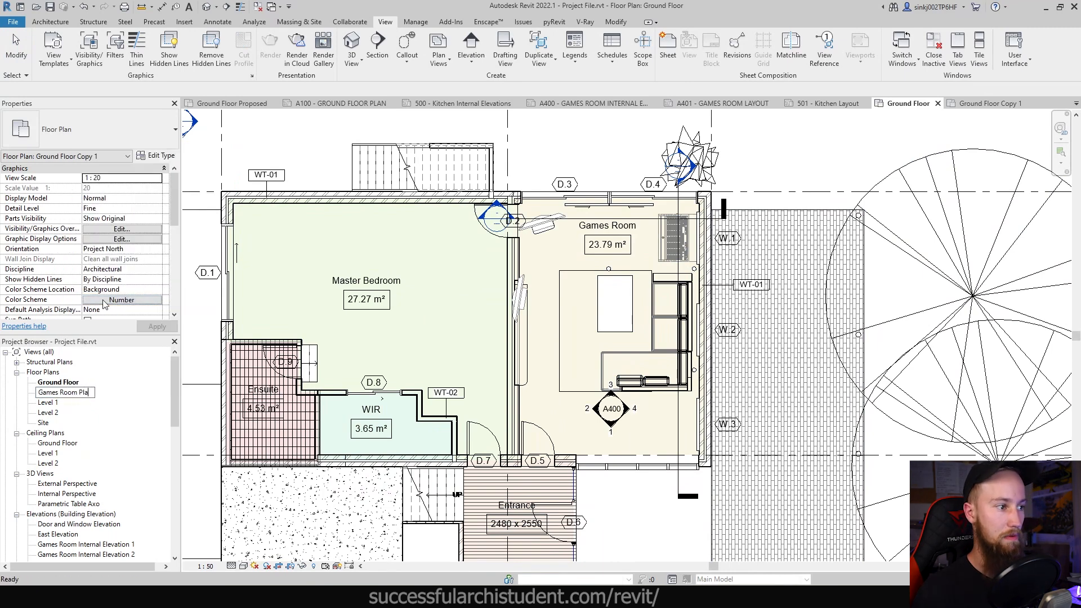
text(n)
key(Return)
click(988, 103)
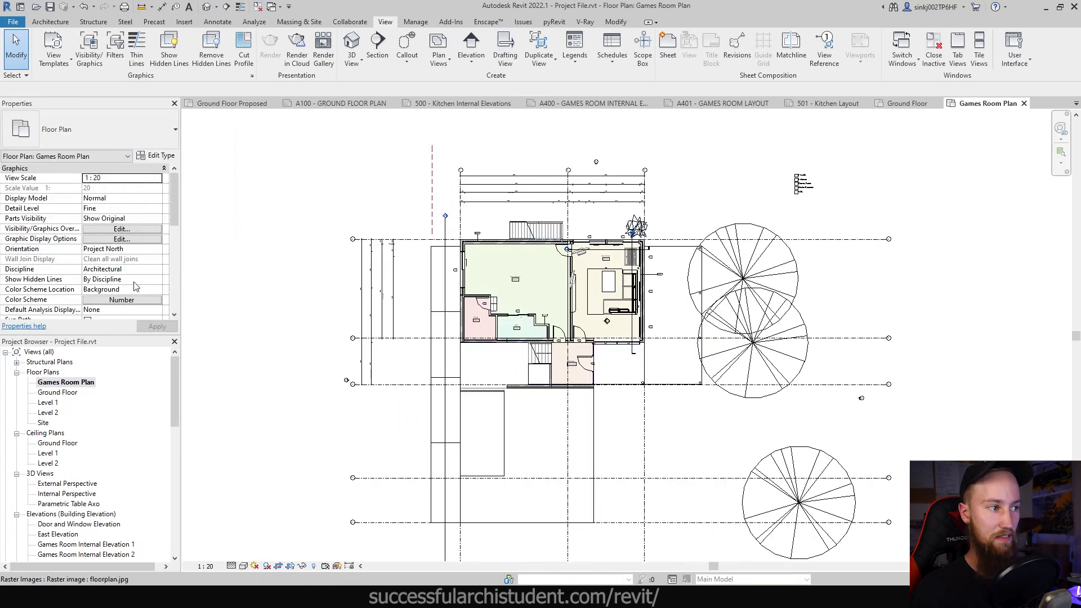
- Show the crop region of the Games Room Plan and pull all four of its edges in tightly around the Games Room
scroll(136, 286, down, 5)
click(87, 199)
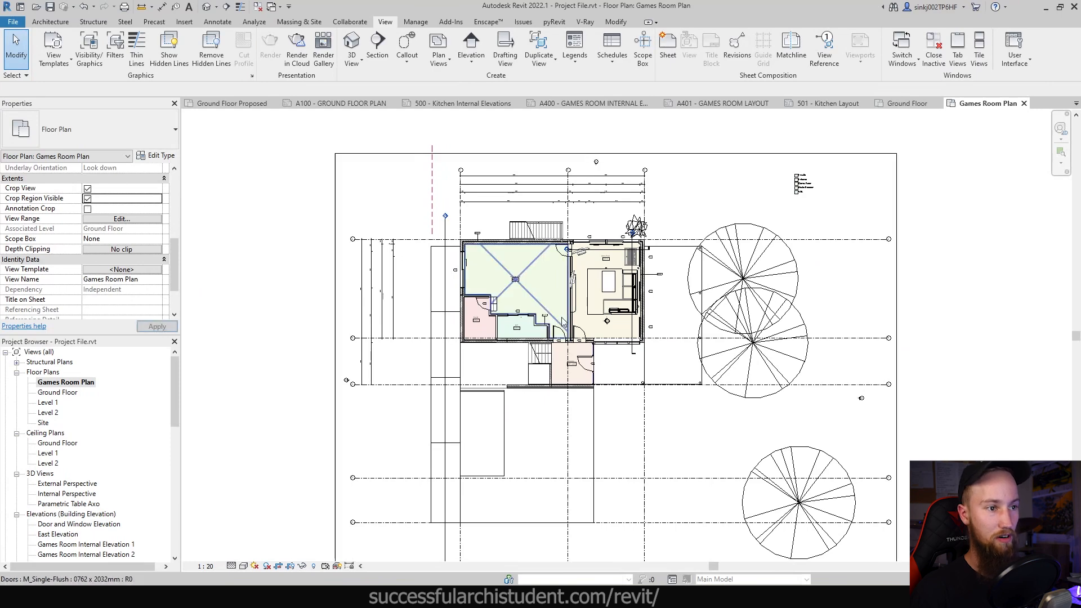
click(336, 459)
drag(336, 459, 568, 306)
drag(727, 153, 693, 233)
drag(896, 417, 644, 422)
middle_drag(617, 568, 614, 499)
drag(611, 528, 622, 281)
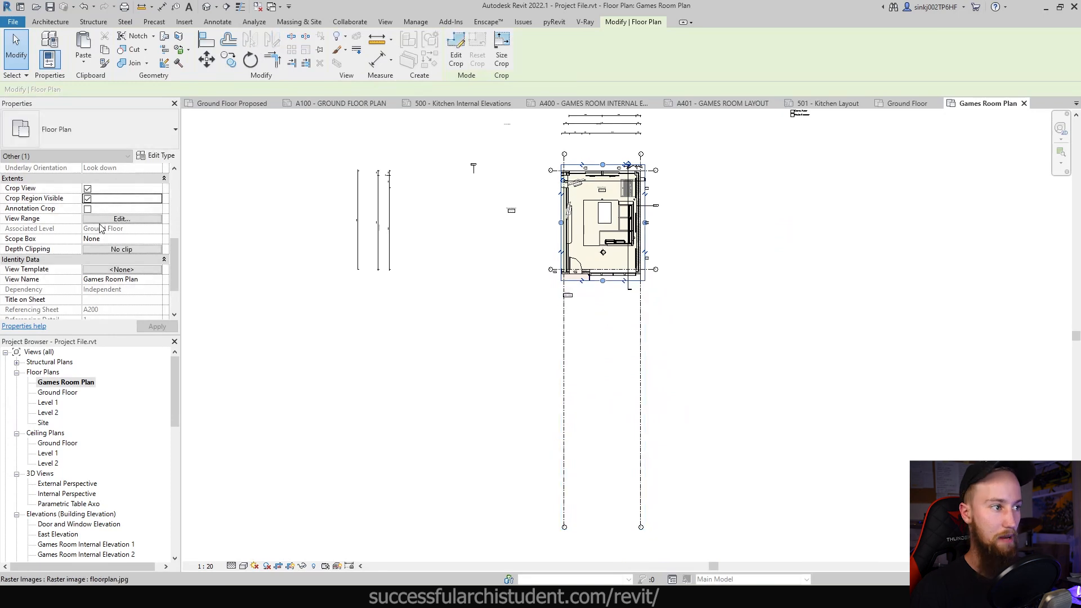
- Turn on Annotation Crop for the Games Room Plan to hide the stray dimensions and tags, and inspect the cropped room
click(87, 210)
middle_drag(681, 258, 677, 366)
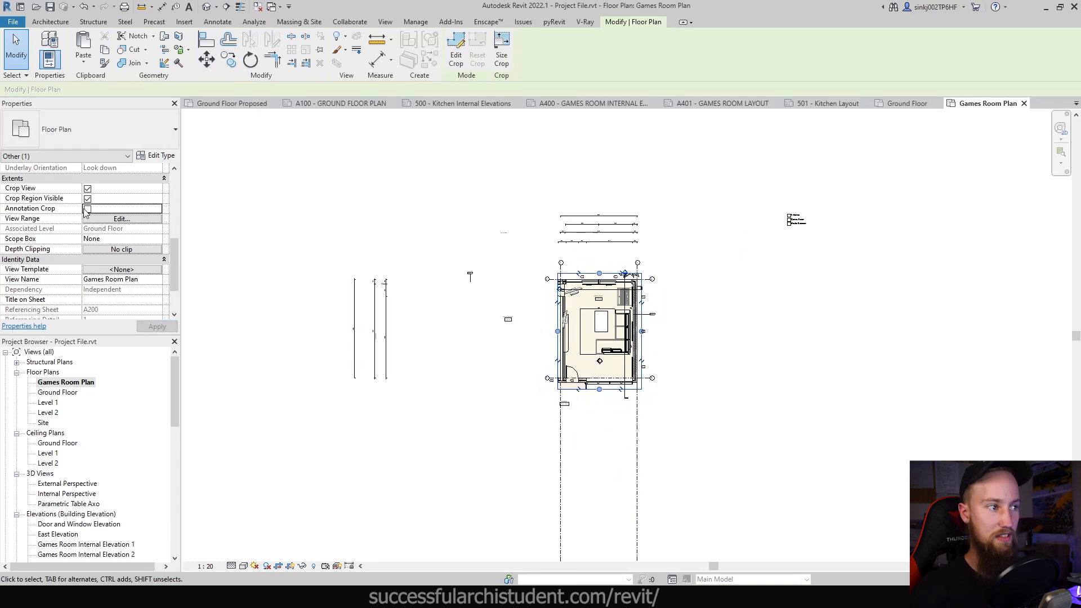
click(750, 248)
scroll(605, 329, up, 5)
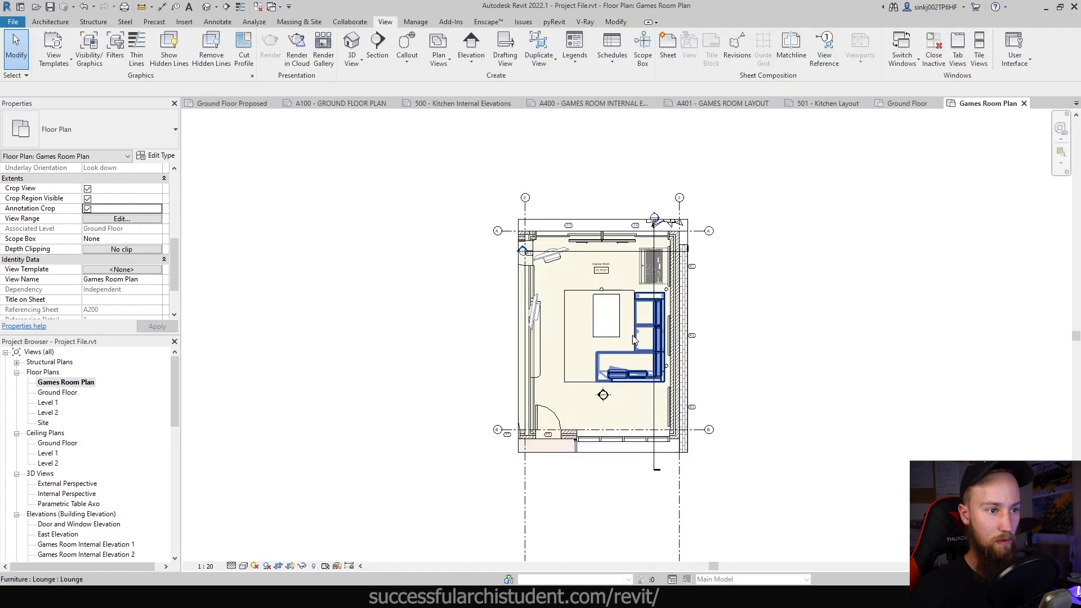
scroll(639, 337, up, 1)
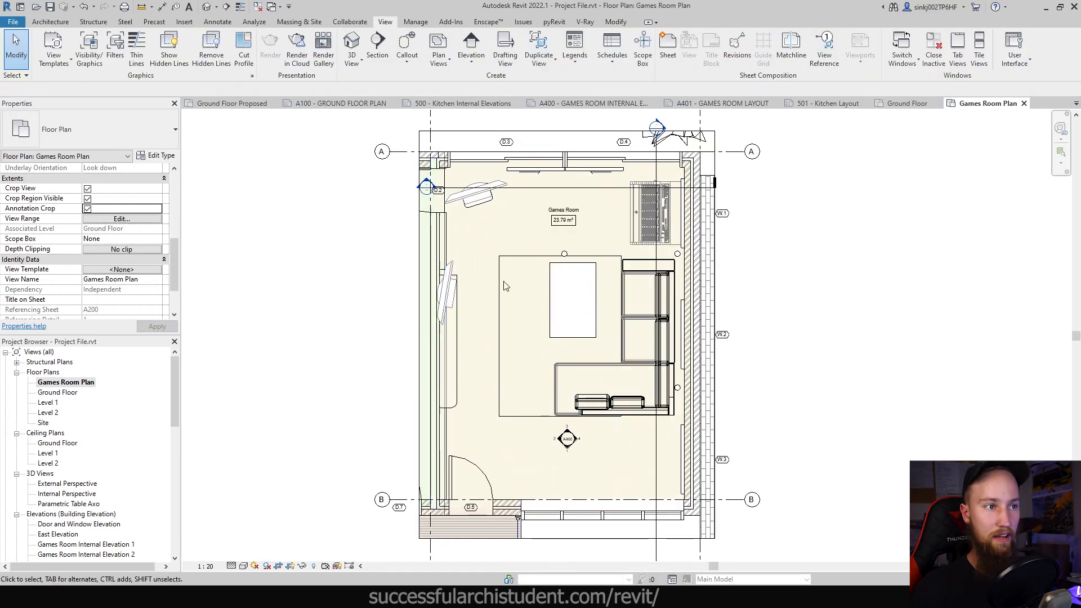
scroll(541, 258, down, 2)
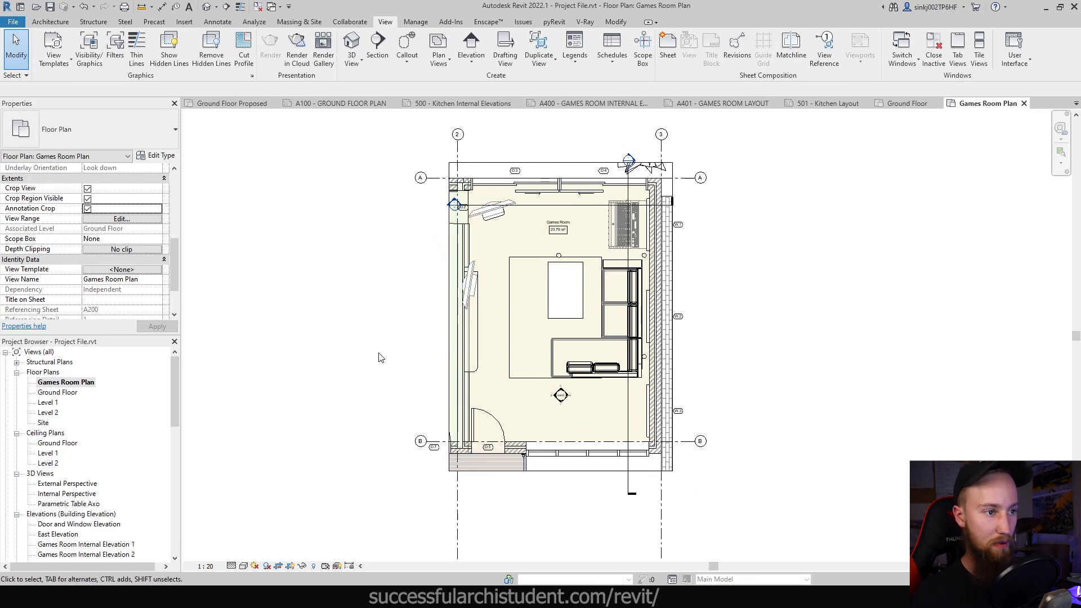
- Open the A401 Games Room Layout sheet and place the Games Room Plan view on it
scroll(90, 450, down, 10)
double_click(95, 458)
drag(174, 535, 189, 374)
click(65, 383)
drag(65, 385, 478, 330)
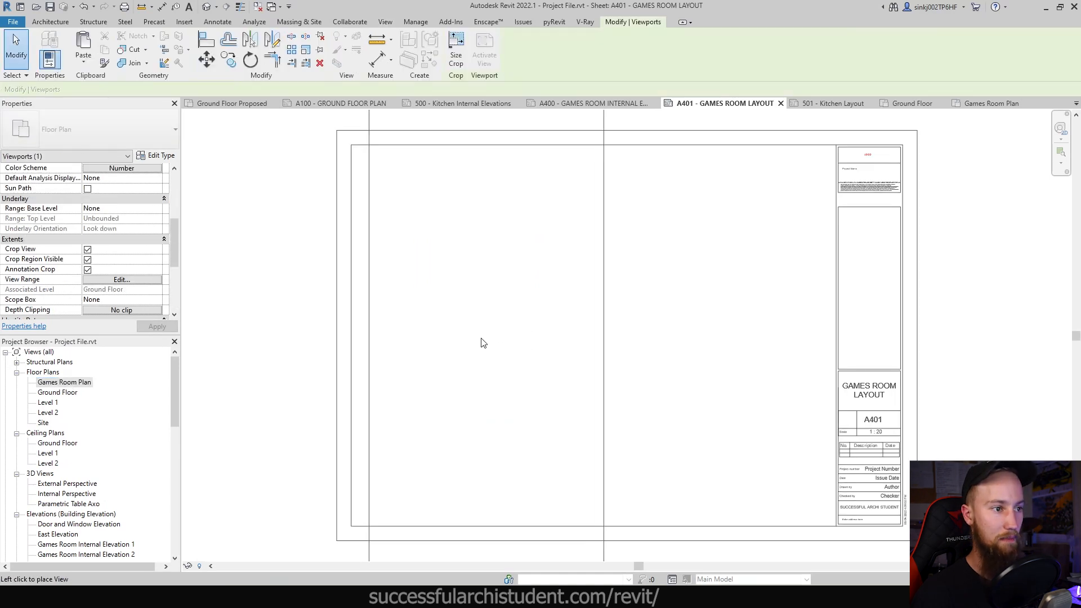
click(474, 338)
scroll(495, 439, down, 3)
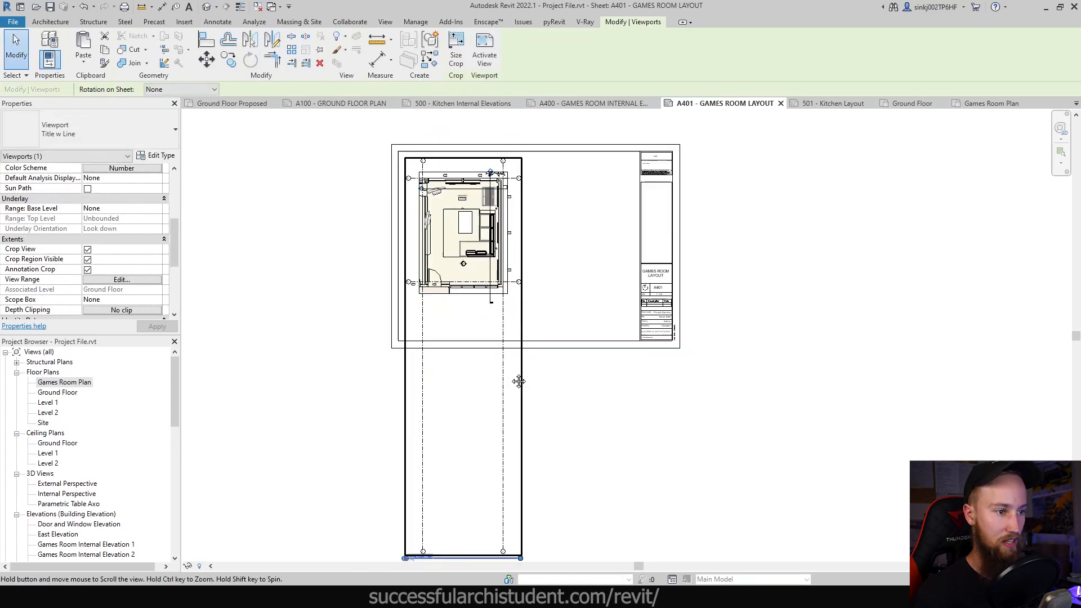
- Activate the Games Room Plan viewport and shorten the lower ends of grids 2 and 3 to just below the room, inside the sheet border
double_click(495, 422)
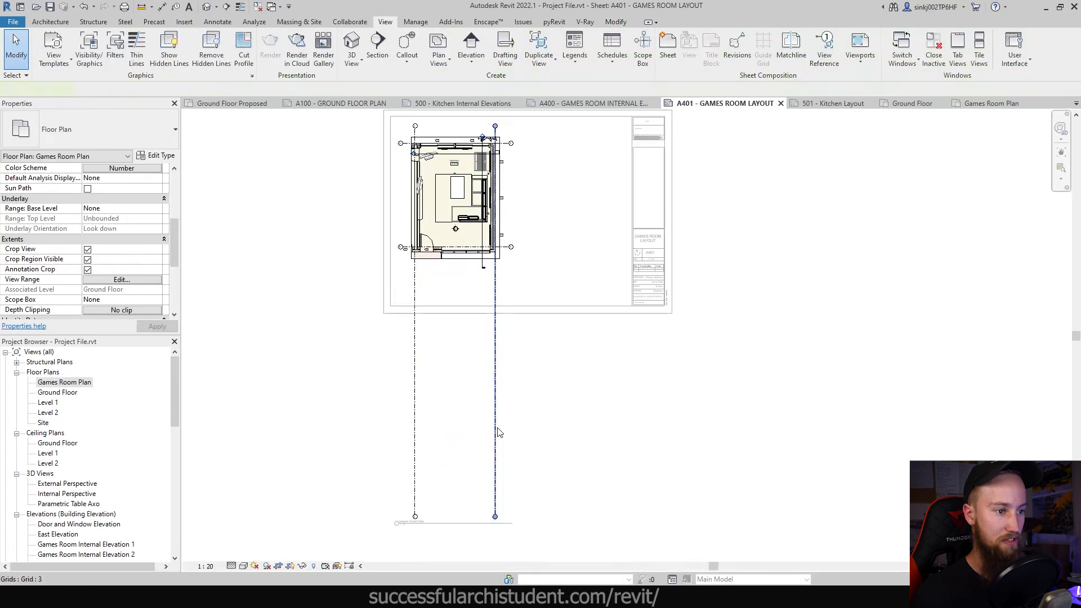
click(495, 425)
scroll(473, 522, up, 5)
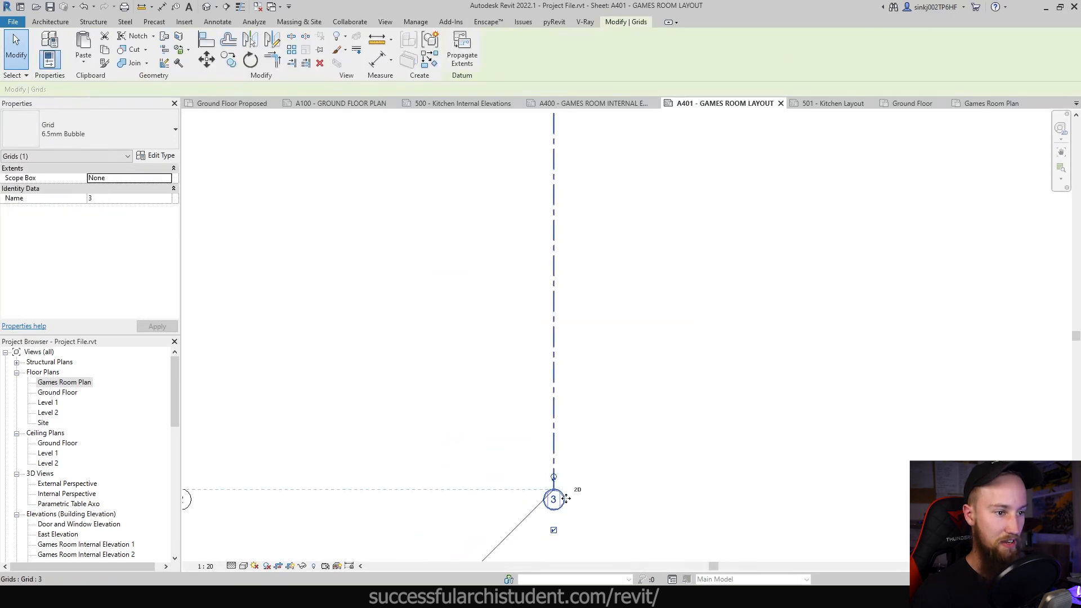
scroll(578, 494, down, 3)
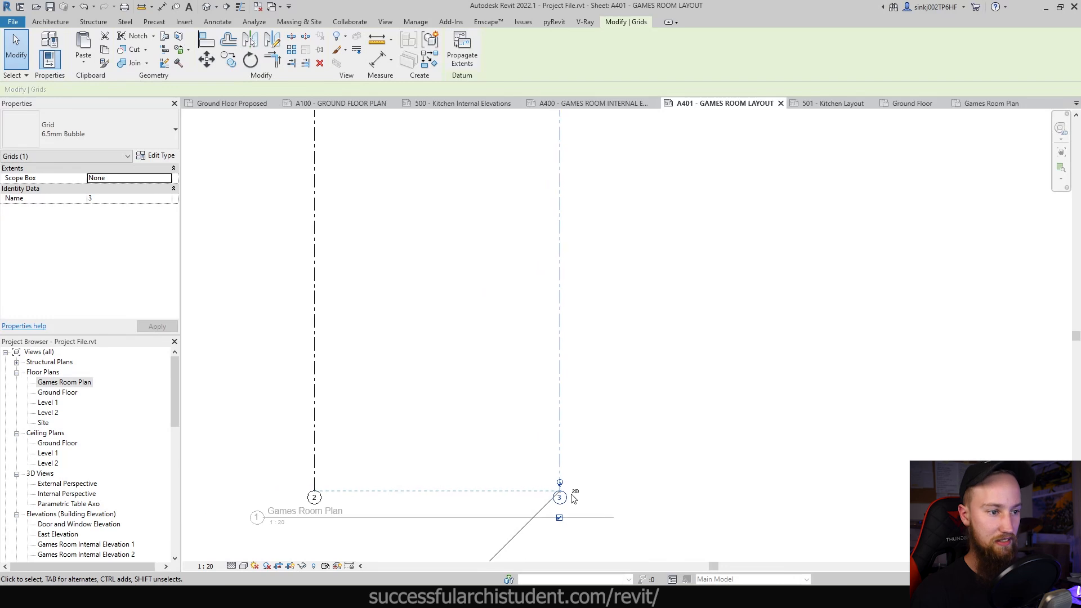
drag(563, 495, 579, 238)
scroll(637, 220, down, 2)
middle_drag(637, 219, 559, 519)
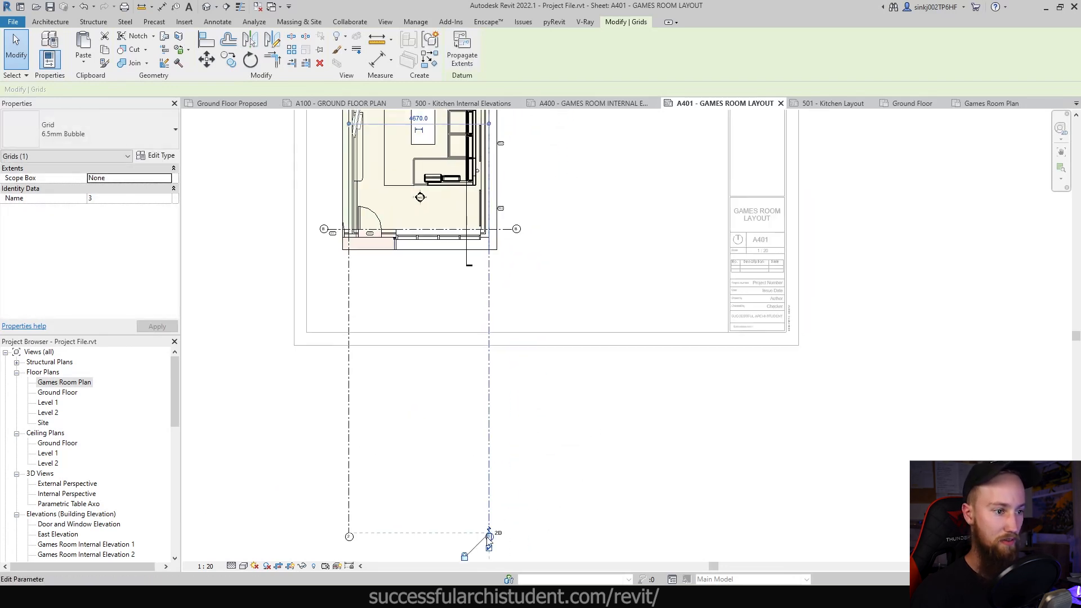
drag(489, 532, 514, 287)
double_click(574, 420)
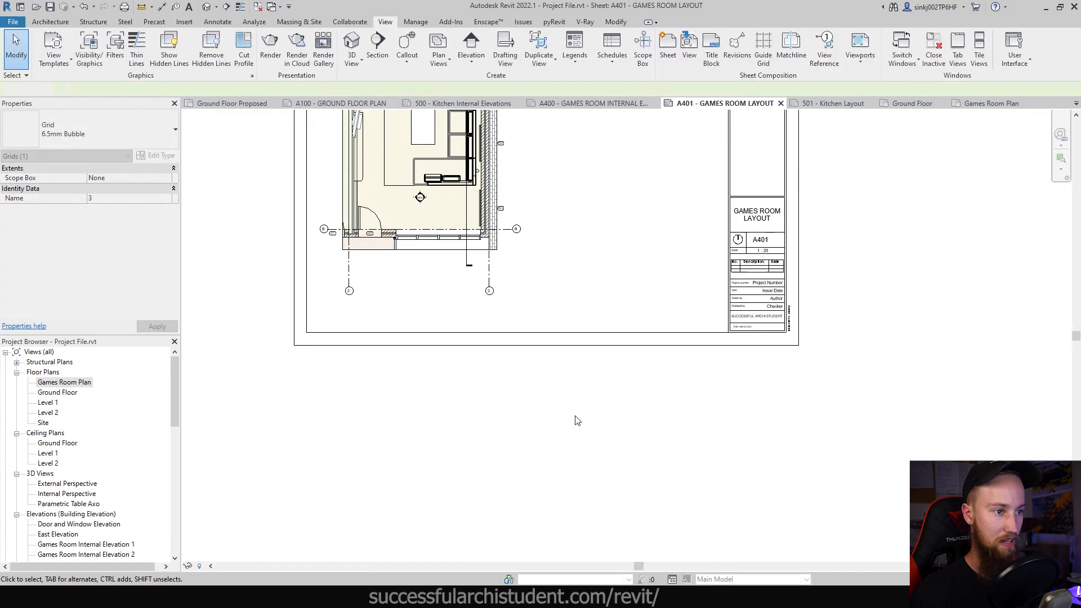
scroll(574, 420, down, 3)
scroll(513, 255, up, 4)
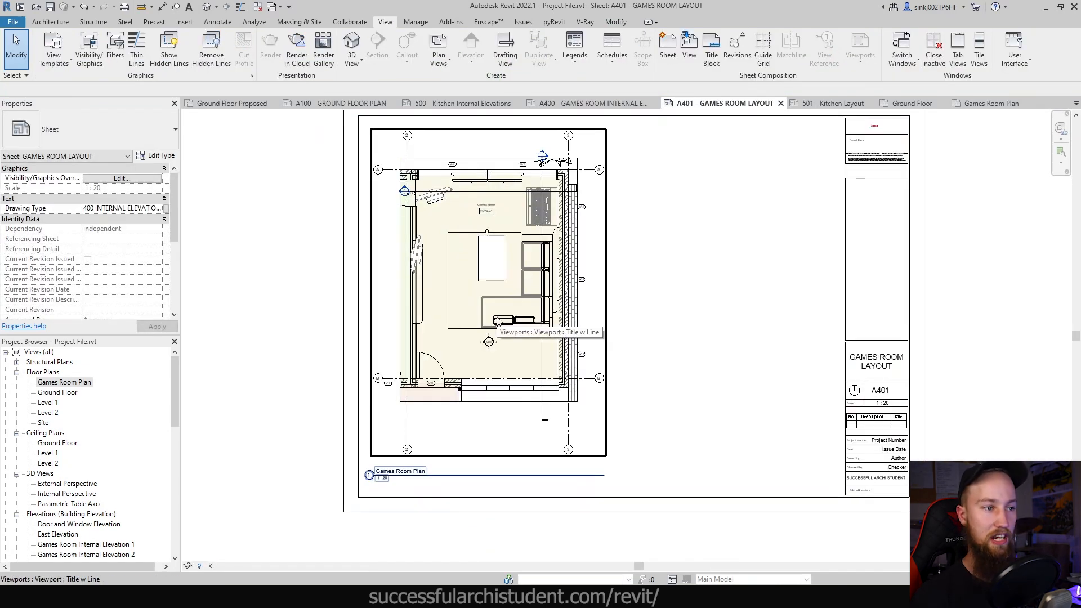
- Add a chain of aligned dimensions along the Games Room's west wall, picking up the wall faces and the shelf ends, and deactivate the view
double_click(595, 241)
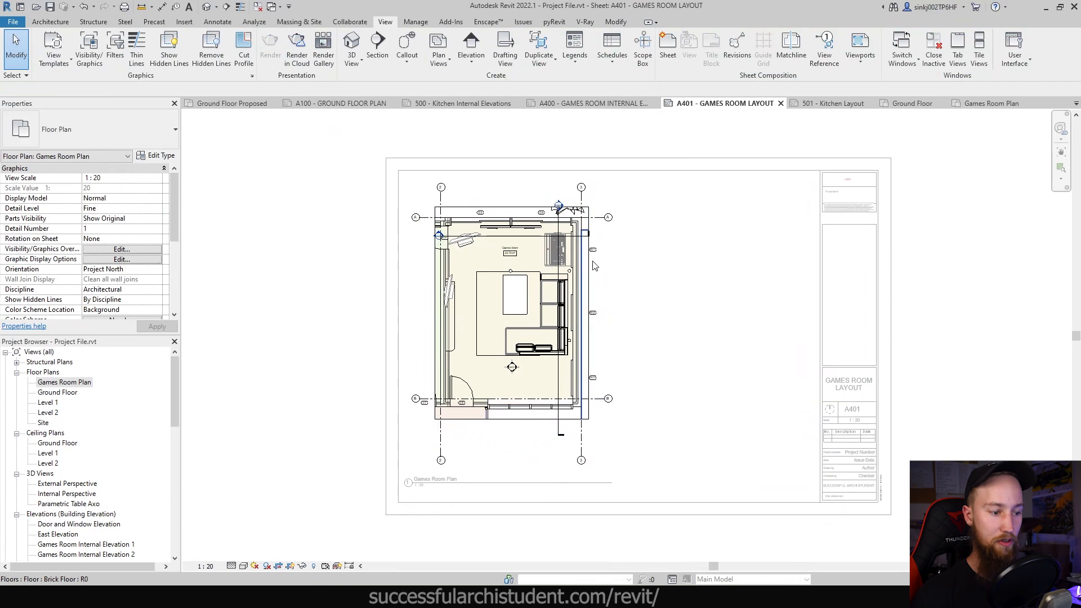
key(d)
key(i)
scroll(540, 292, up, 2)
scroll(428, 484, up, 2)
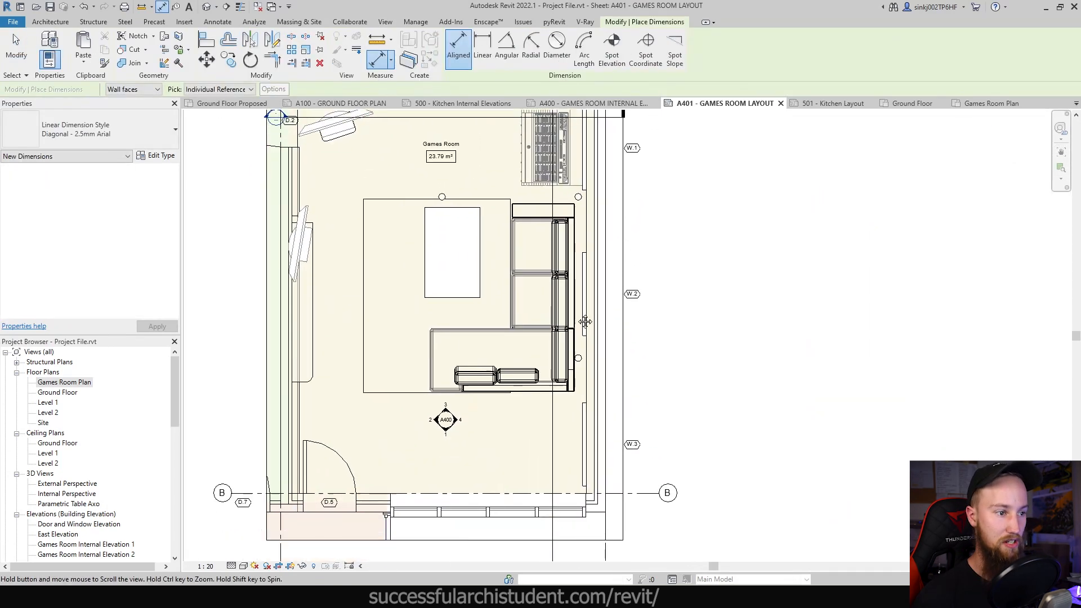
scroll(423, 486, down, 1)
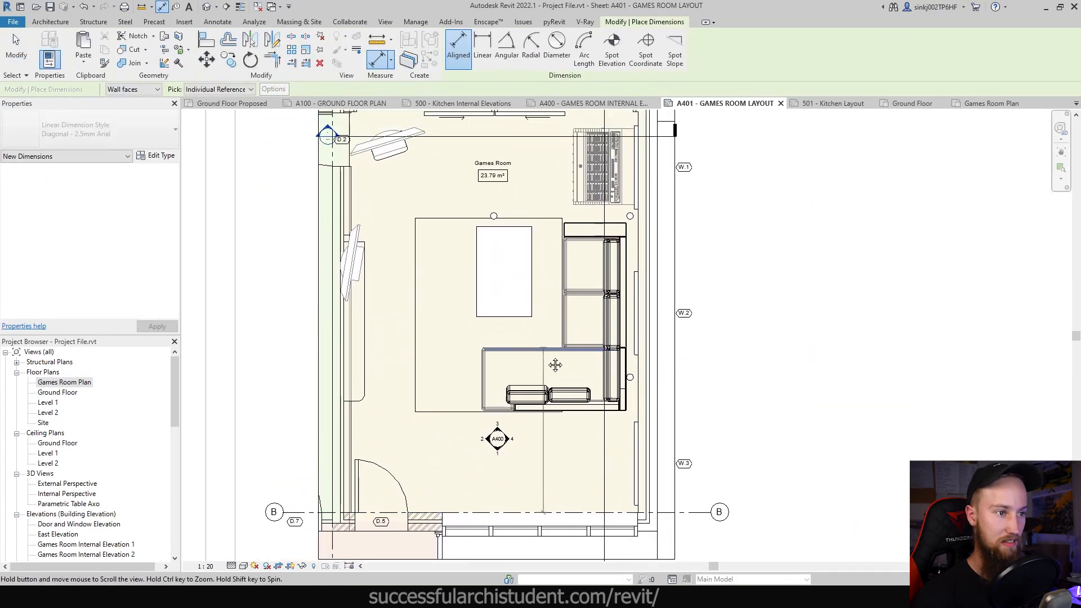
scroll(525, 499, up, 3)
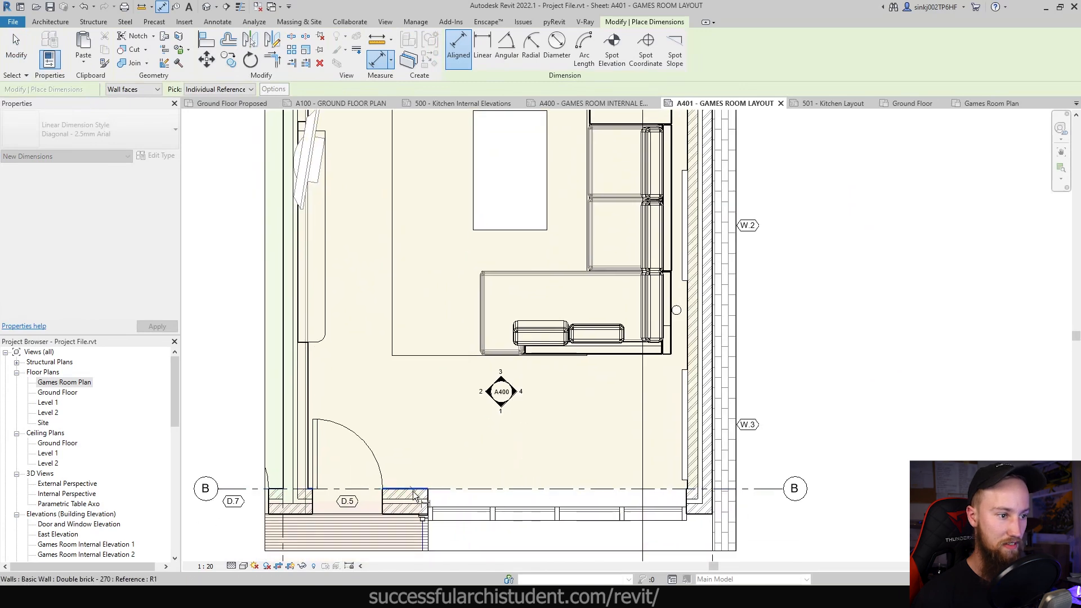
scroll(394, 371, up, 1)
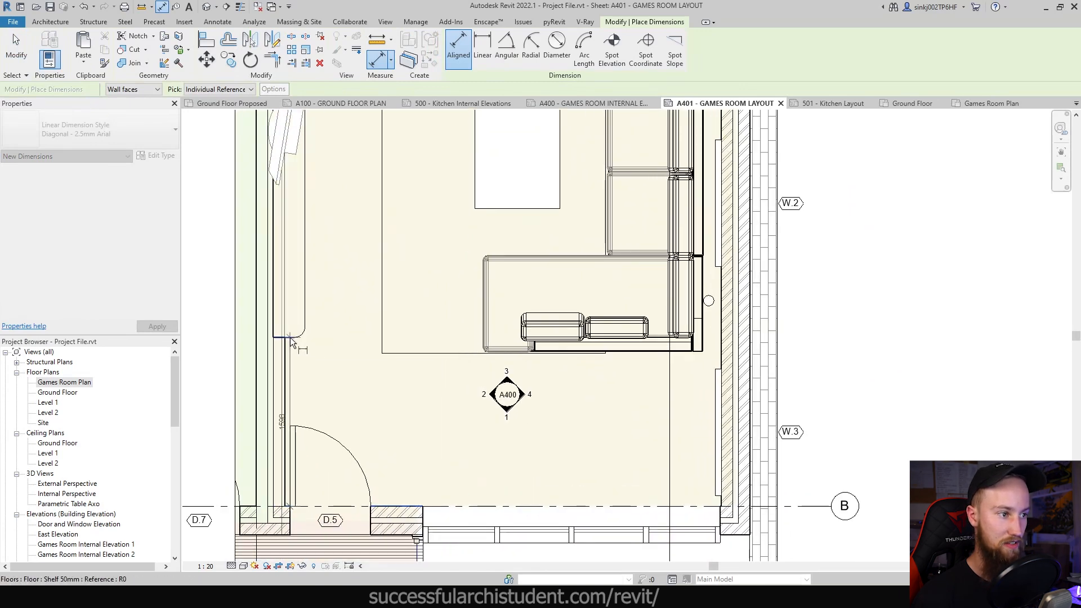
scroll(291, 343, down, 3)
scroll(508, 242, up, 5)
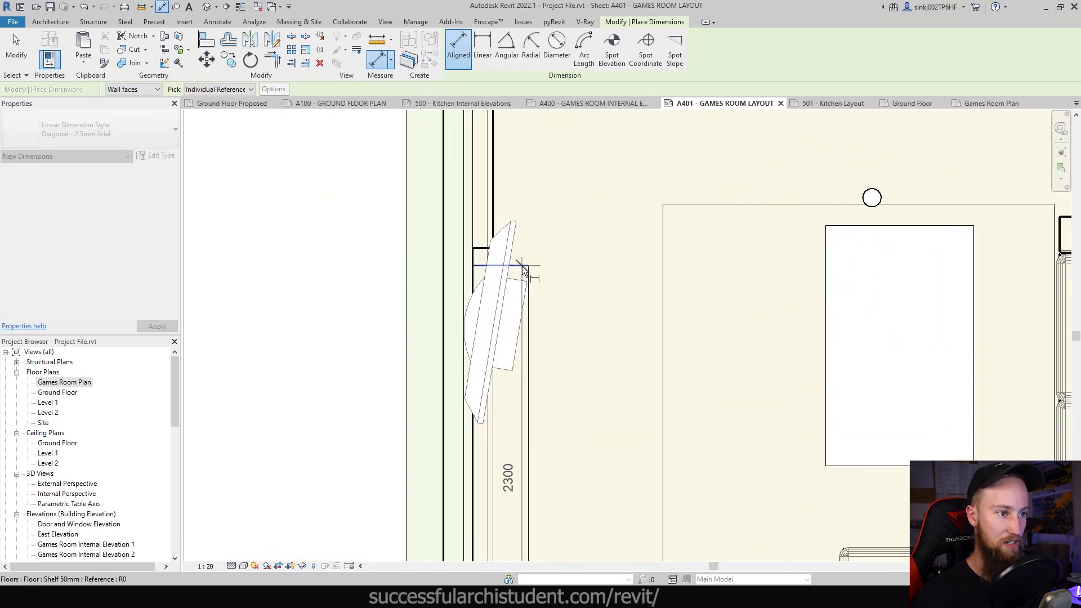
scroll(522, 265, down, 4)
middle_drag(532, 208, 549, 269)
scroll(549, 268, down, 2)
scroll(531, 246, down, 1)
click(456, 295)
scroll(519, 265, down, 3)
key(Escape)
key(Escape)
key(z)
key(f)
double_click(254, 324)
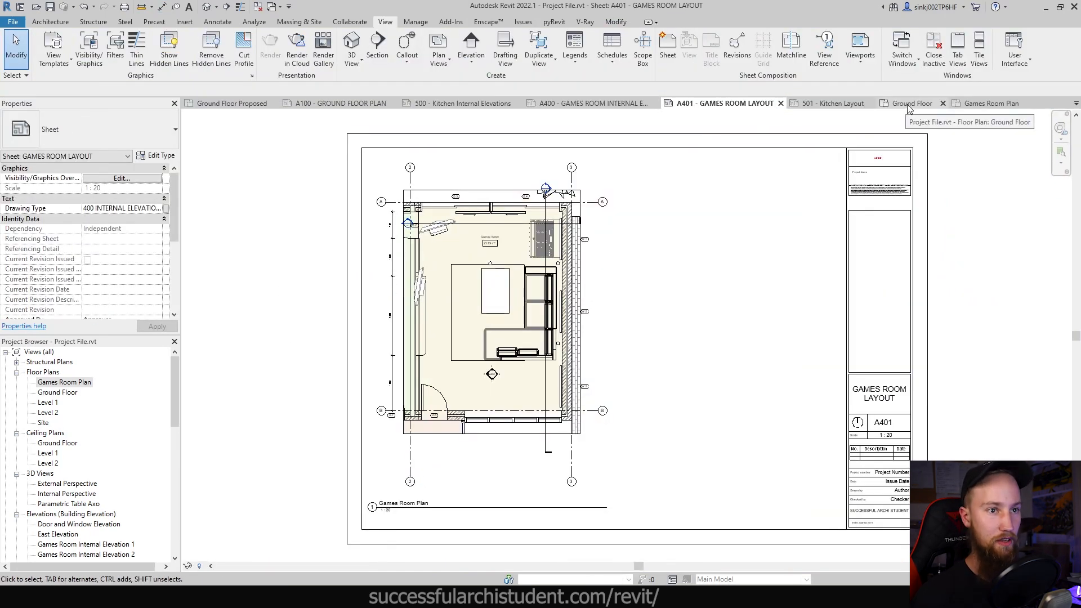
- Compare the A100 Ground Floor Plan sheet, Ground Floor view and Games Room Plan for the new dimensions, and return to sheet A401
click(320, 106)
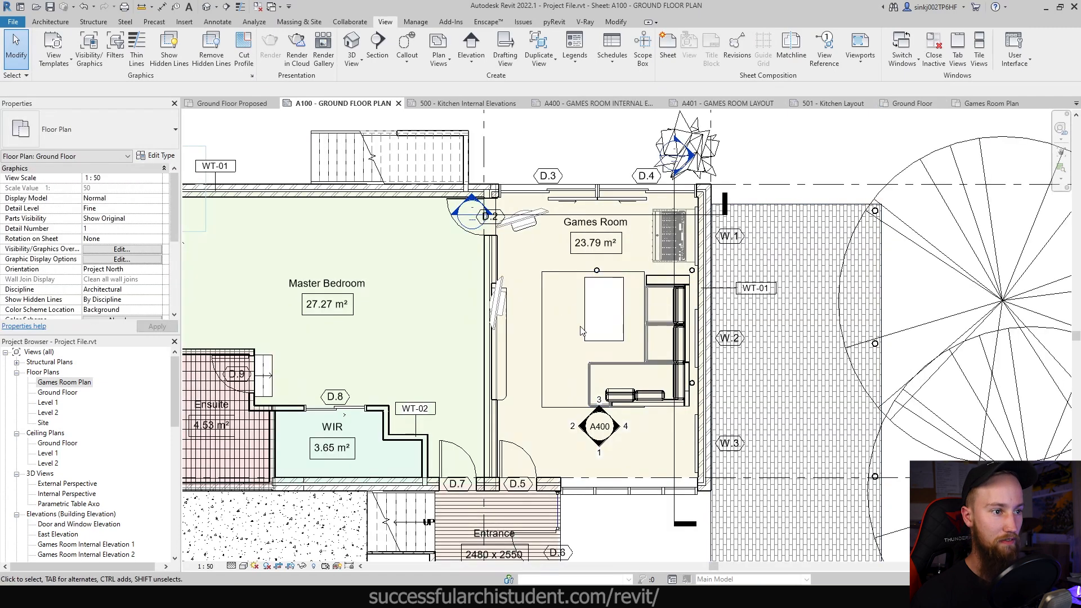
scroll(652, 424, down, 5)
middle_drag(652, 423, 640, 383)
scroll(560, 334, up, 3)
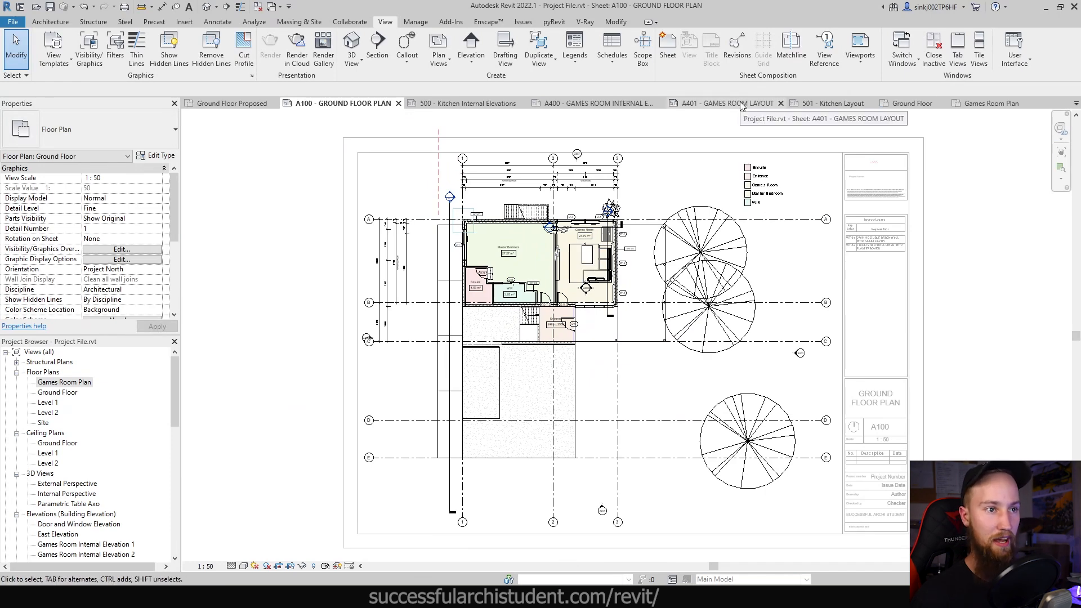
click(912, 106)
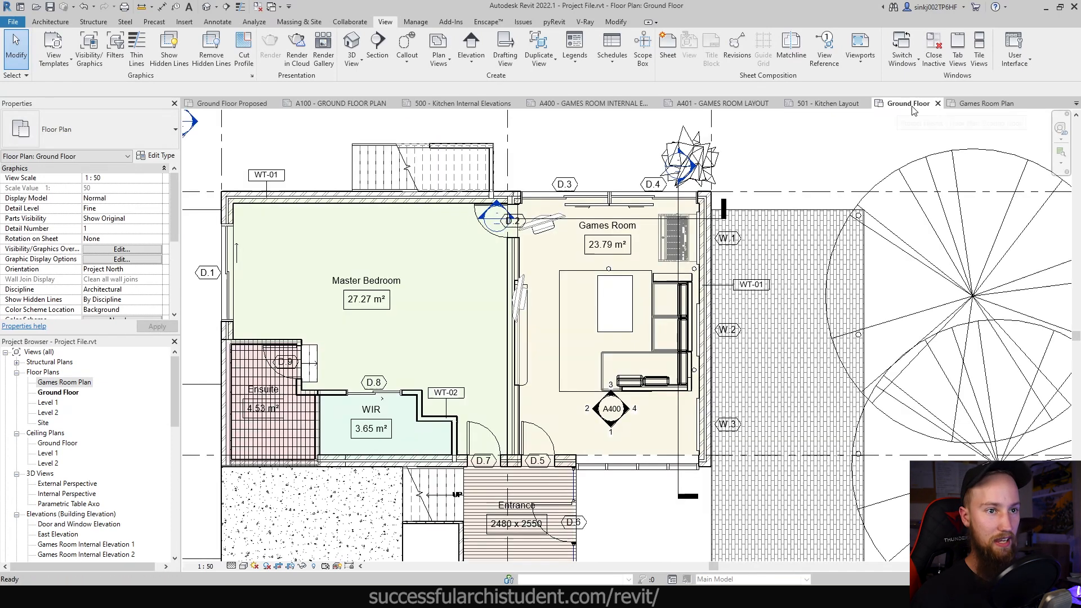
scroll(422, 197, down, 3)
click(986, 103)
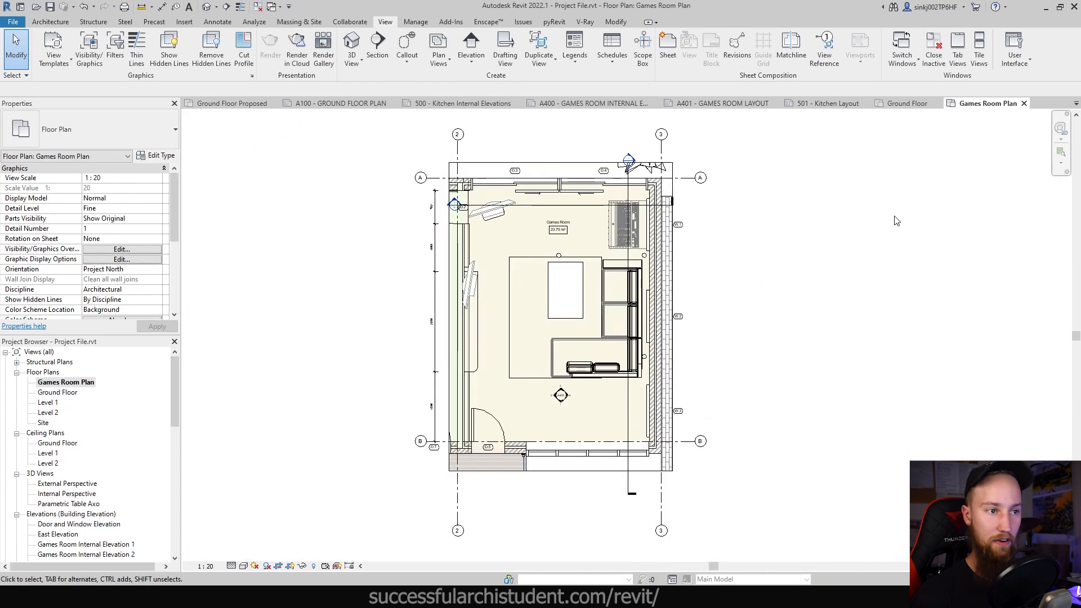
click(722, 104)
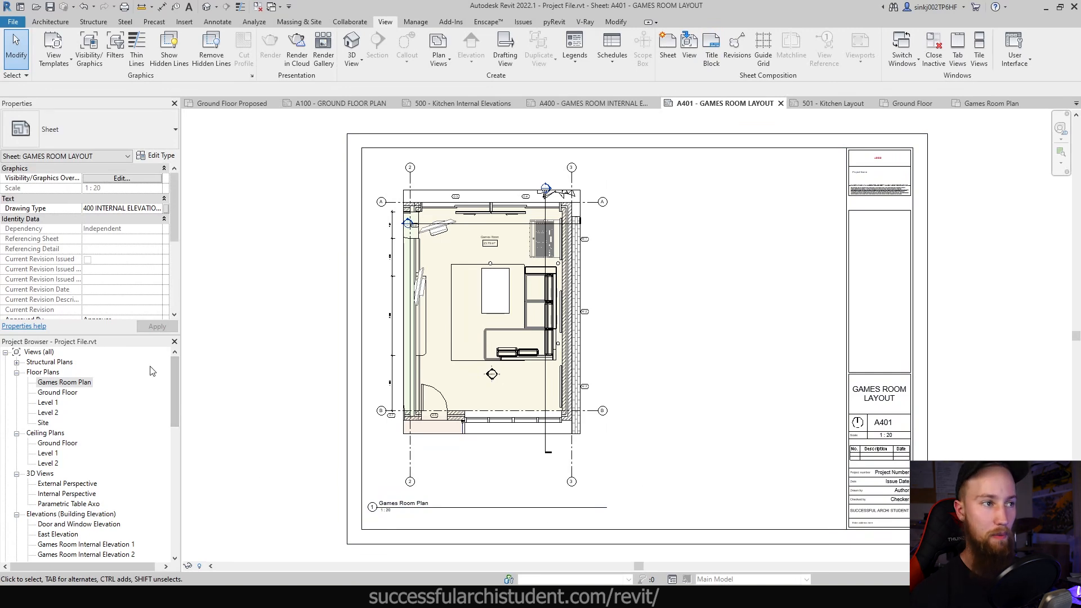
- Activate the plan viewport, select everything in the Games Room and isolate it in a 3D view with Selection Box
double_click(528, 318)
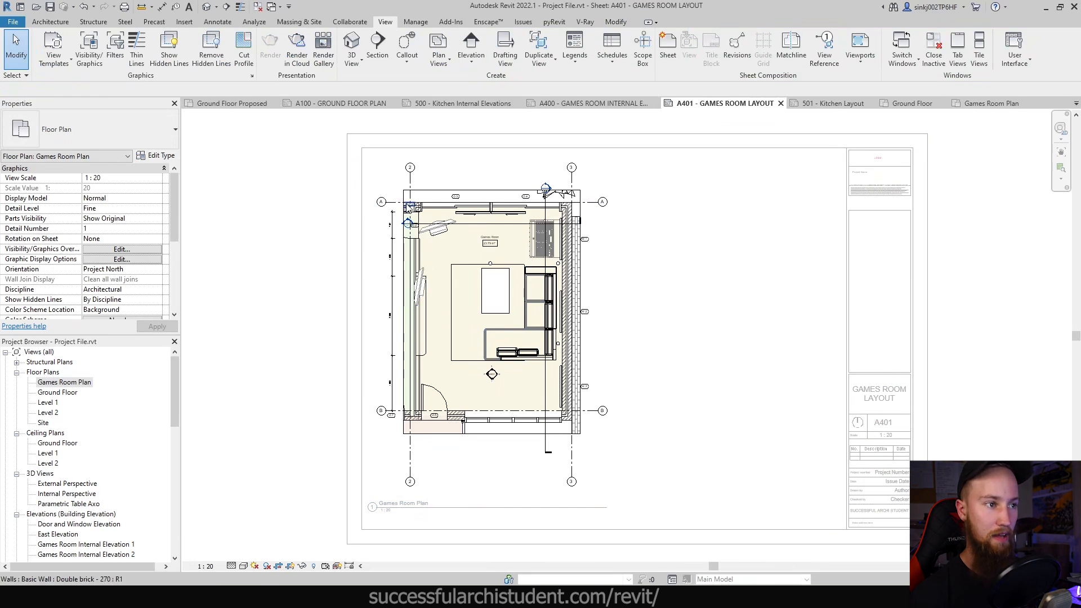
drag(385, 173, 596, 451)
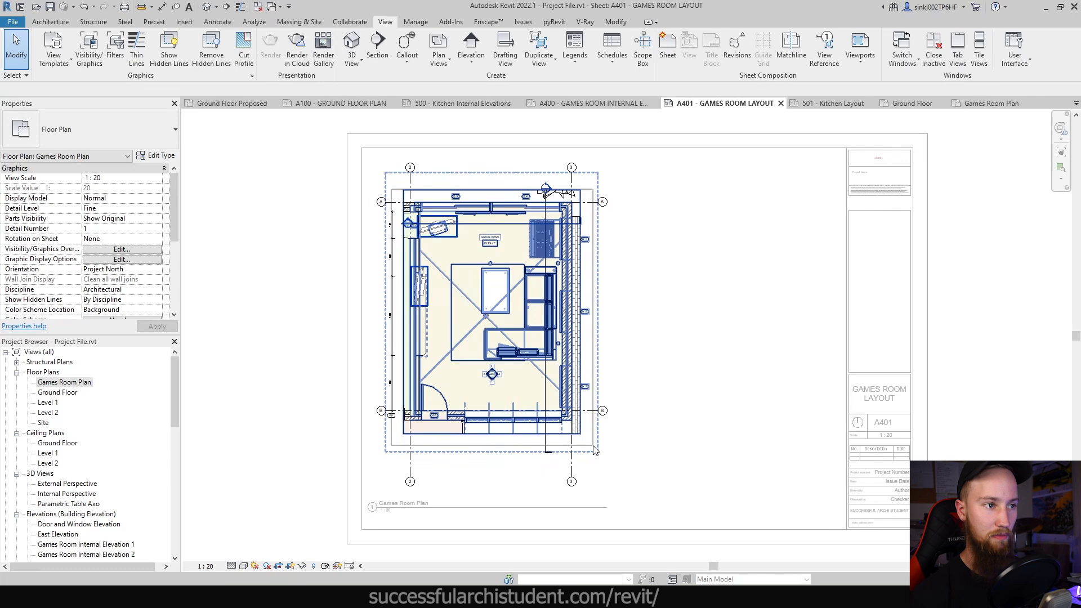
drag(595, 450, 597, 452)
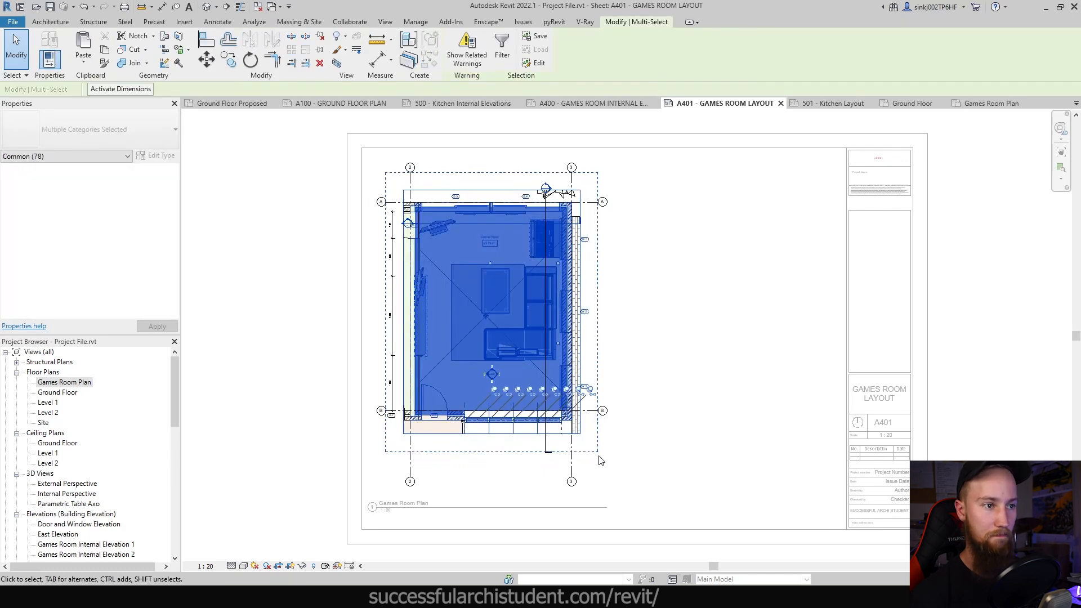
key(b)
key(x)
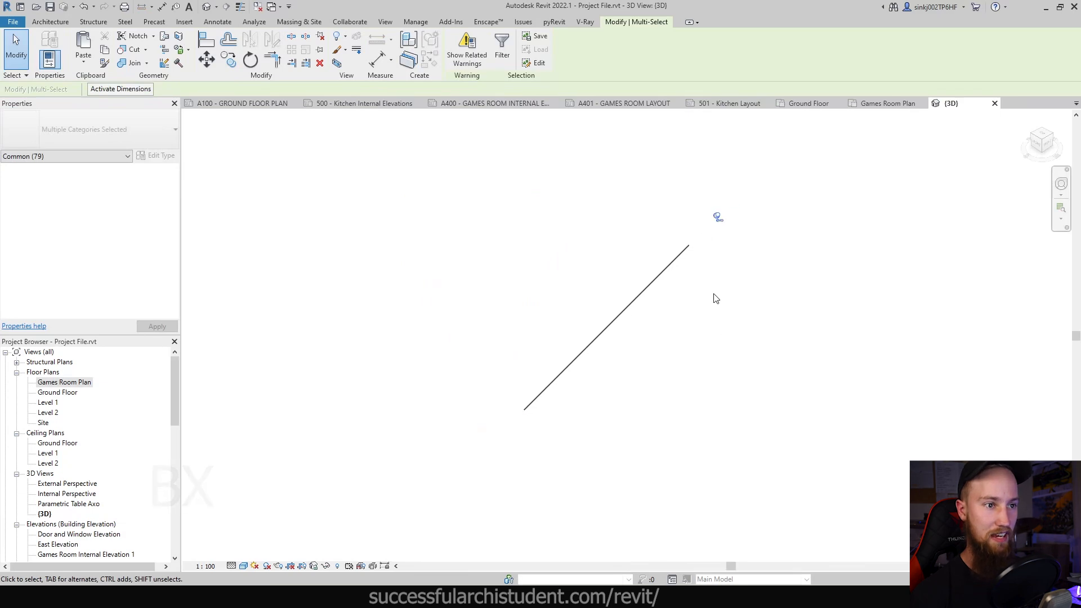
click(650, 393)
scroll(529, 420, up, 10)
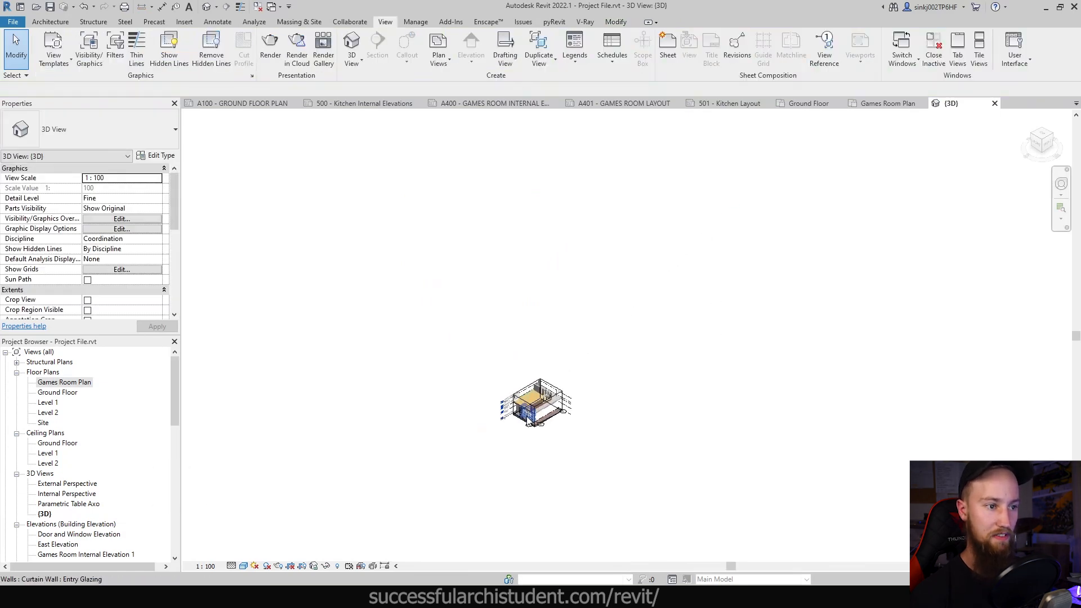
middle_drag(422, 389, 439, 406)
click(613, 222)
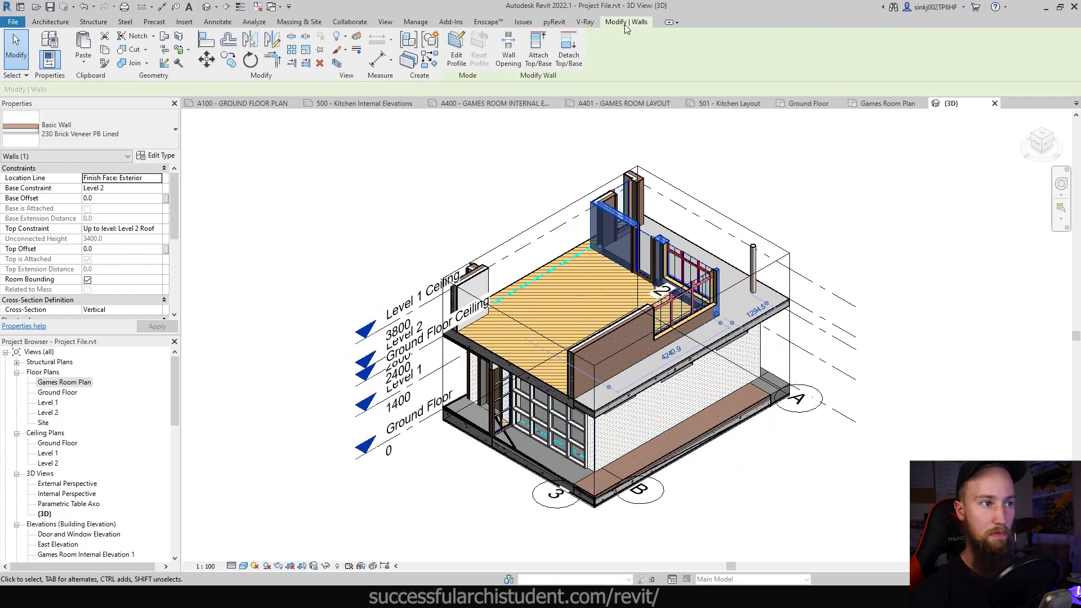
click(338, 64)
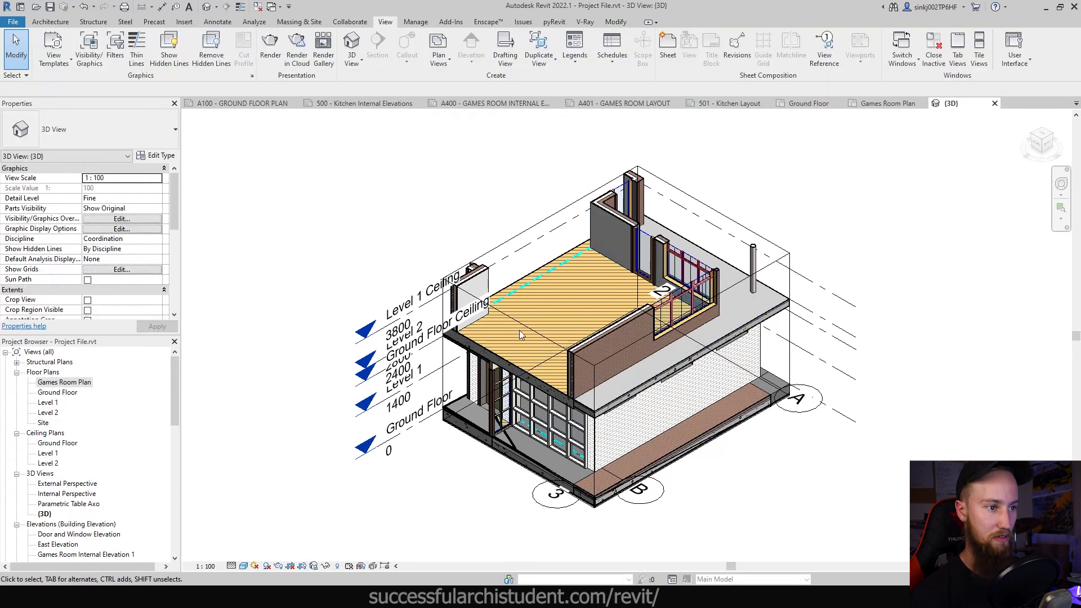
- Lower the section box's top to the Ground Floor Ceiling level and pull in its near sides to expose the furnished Games Room interior
click(495, 311)
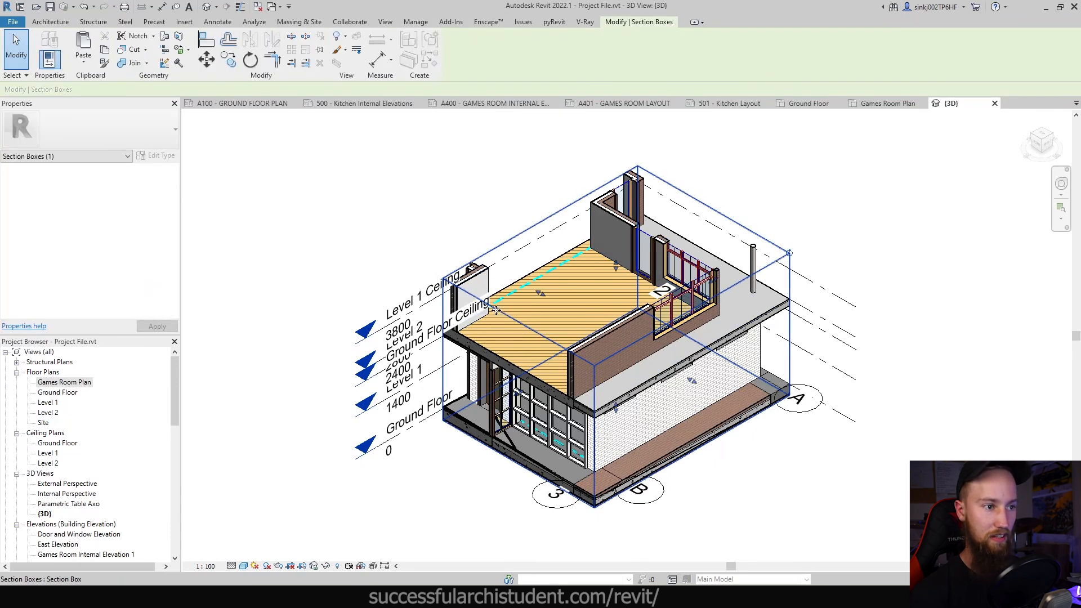
click(505, 176)
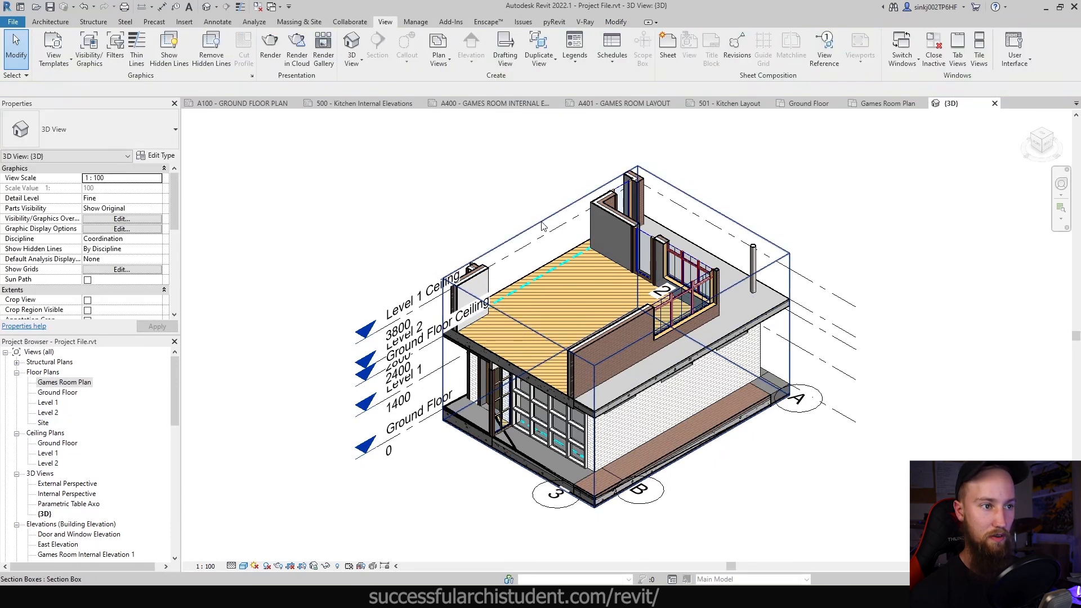
click(789, 269)
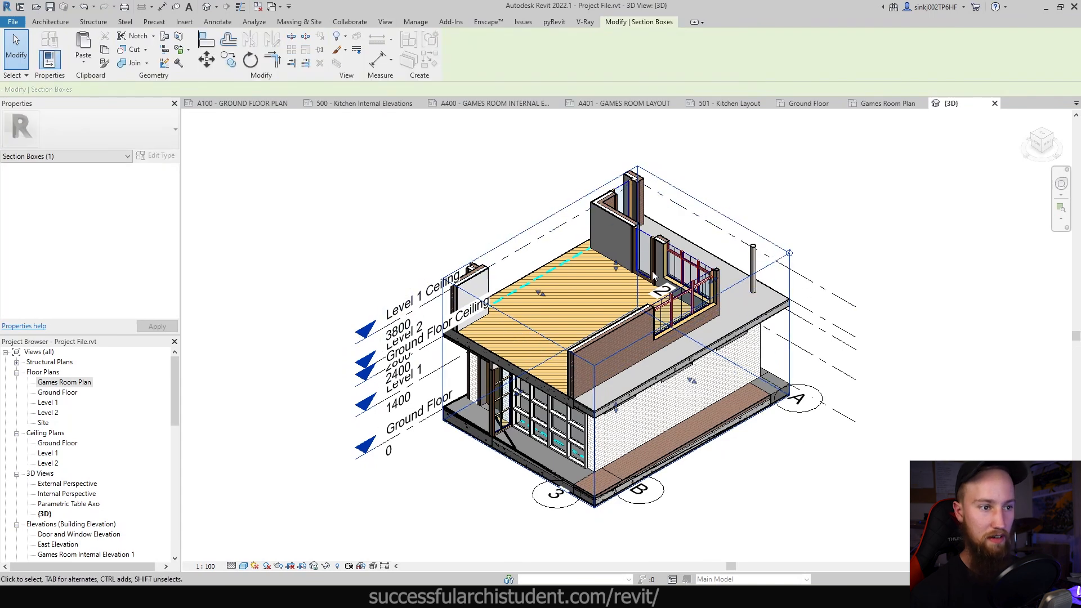
scroll(612, 263, up, 2)
drag(613, 260, 613, 338)
shift+middle_drag(695, 415, 561, 426)
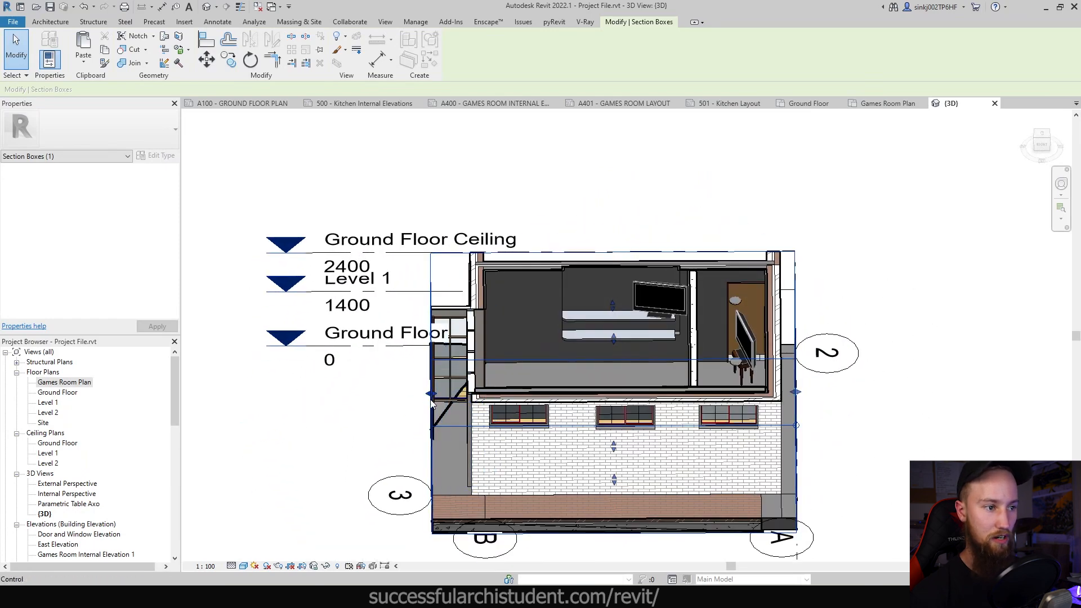
shift+middle_drag(480, 393, 905, 444)
click(904, 445)
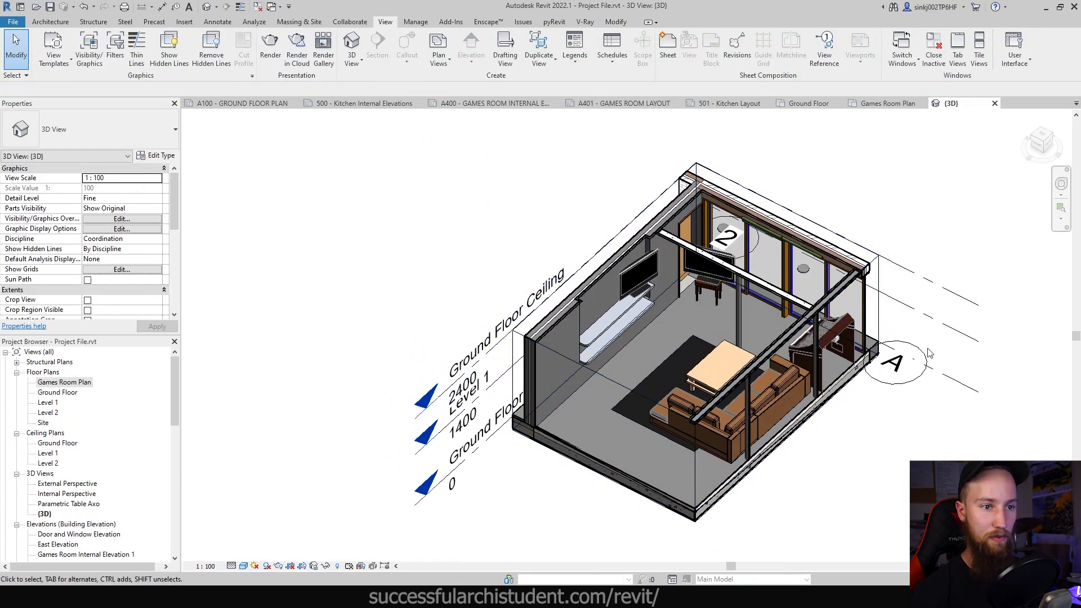
- Apply the Architectural Presentation 3D view template to the cut-away 3D view
scroll(799, 374, down, 3)
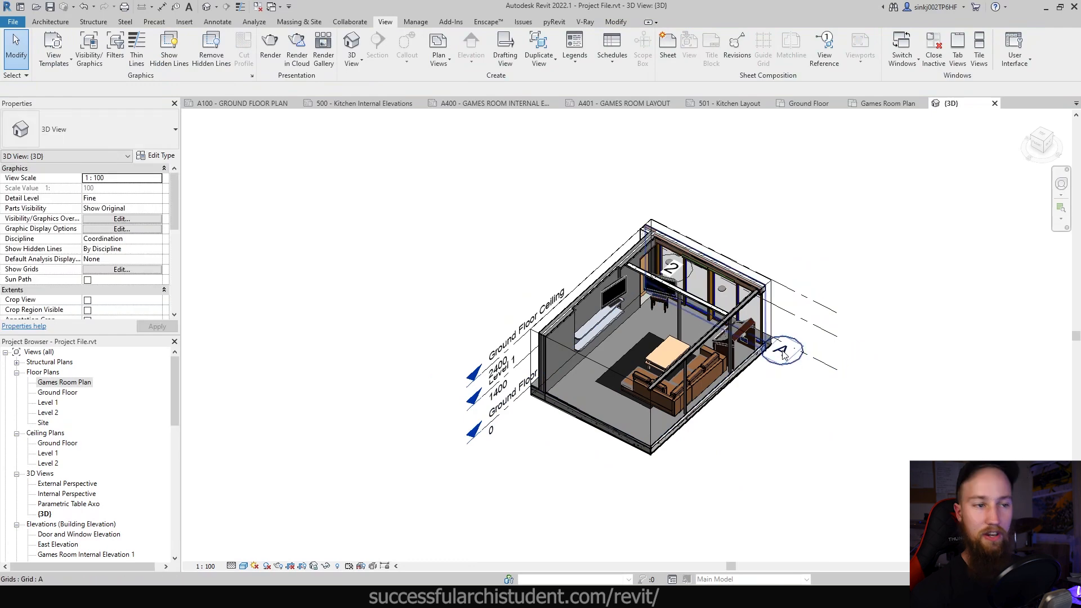
scroll(767, 360, up, 3)
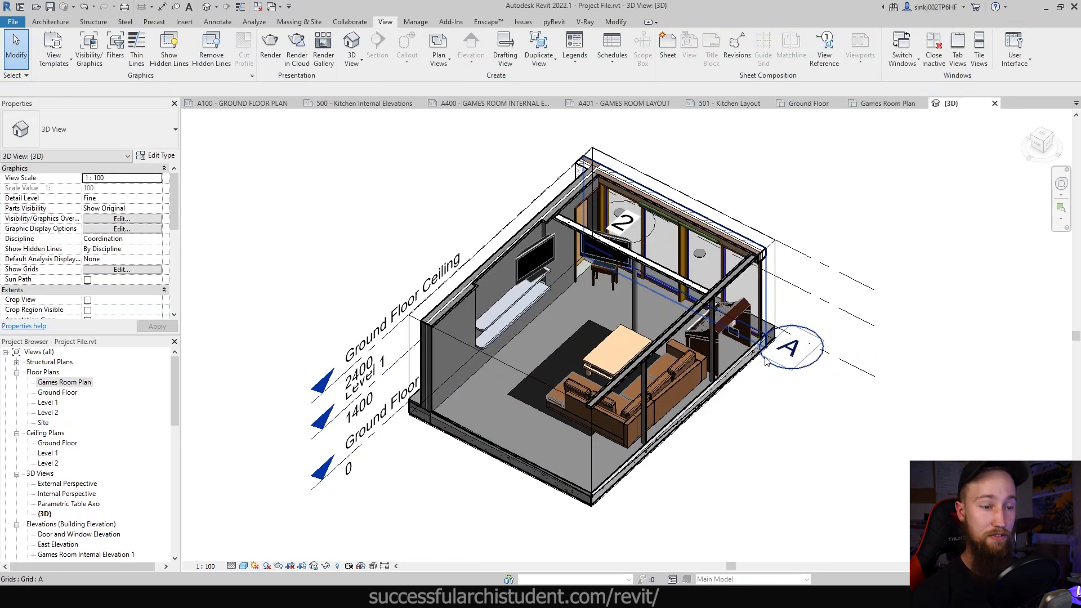
scroll(171, 268, down, 5)
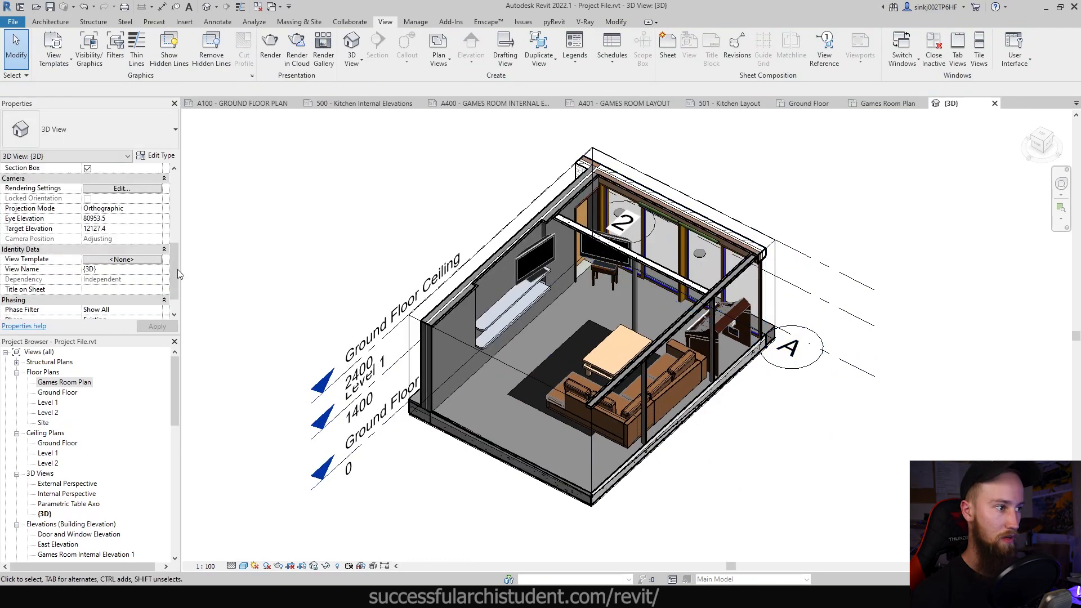
click(136, 262)
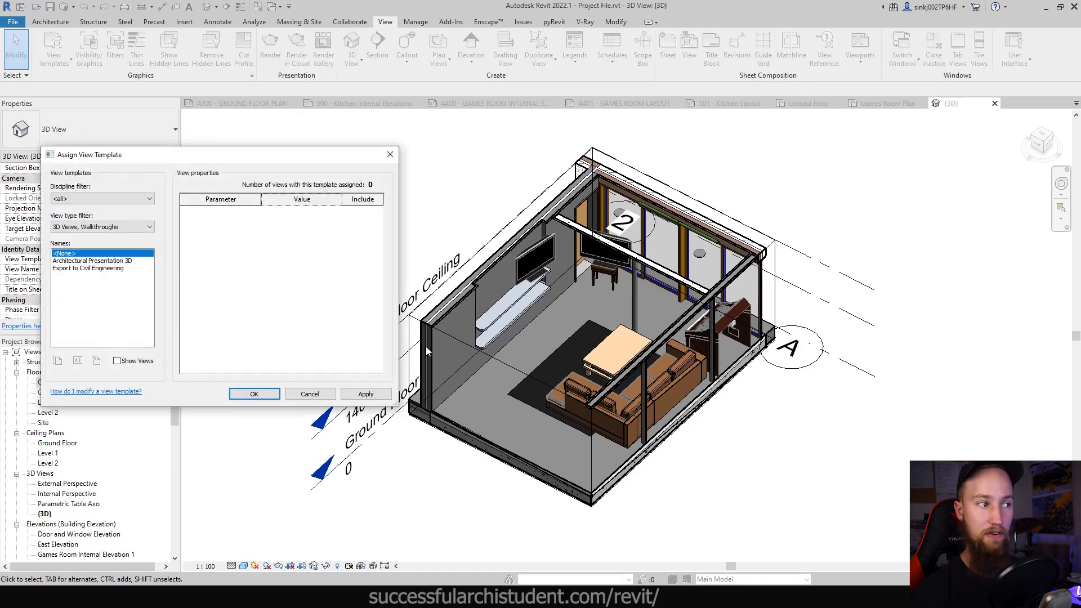
click(93, 260)
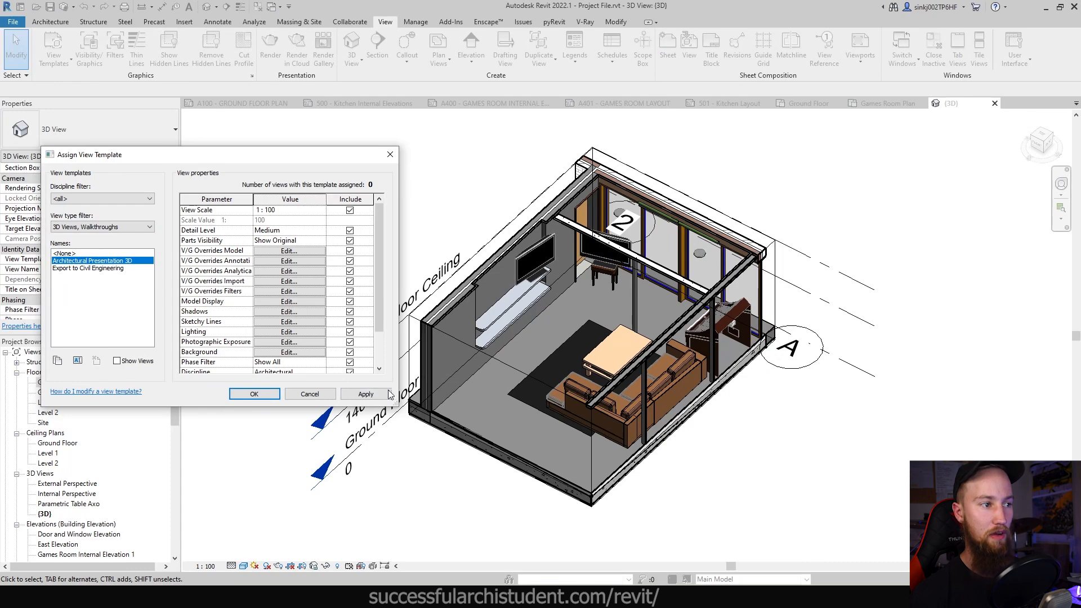
click(366, 394)
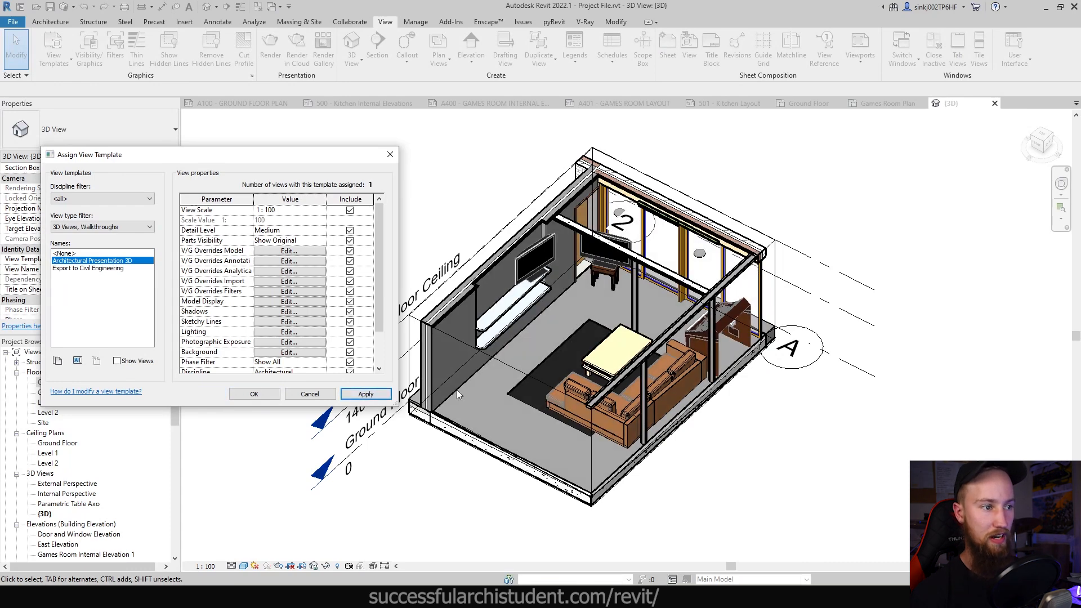
- Duplicate the Architectural Presentation 3D template as 3D Axo and set its view scale to 1:50
click(57, 360)
click(246, 273)
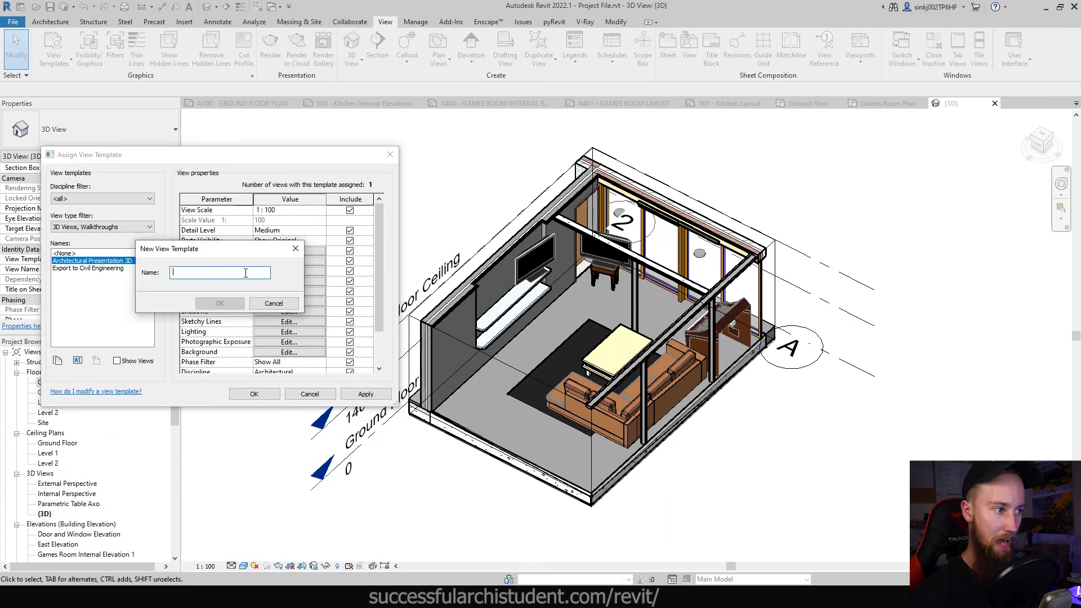
text(3D)
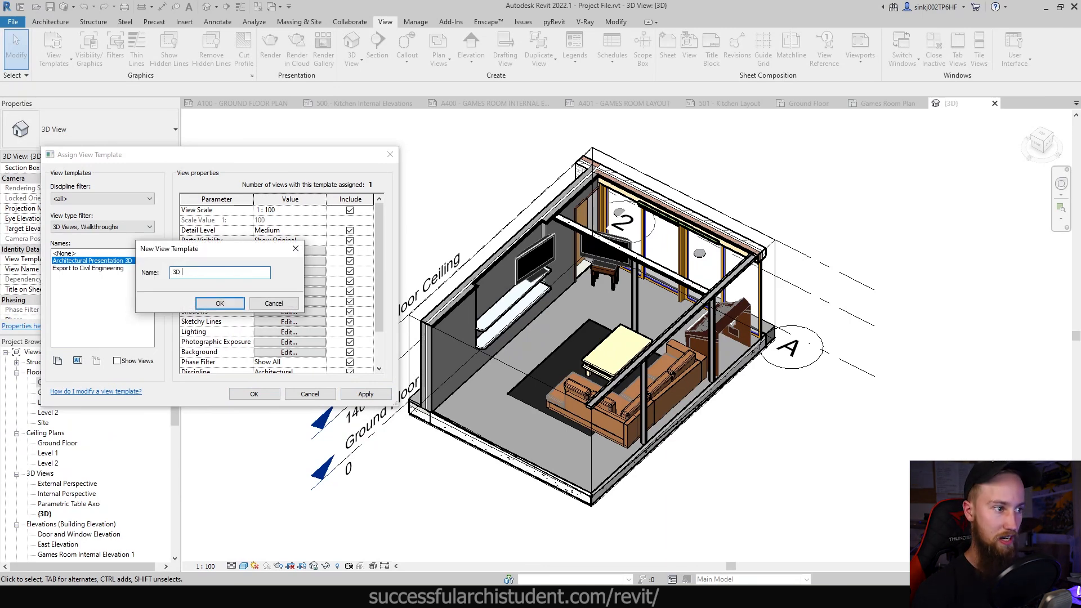
key(Return)
click(318, 210)
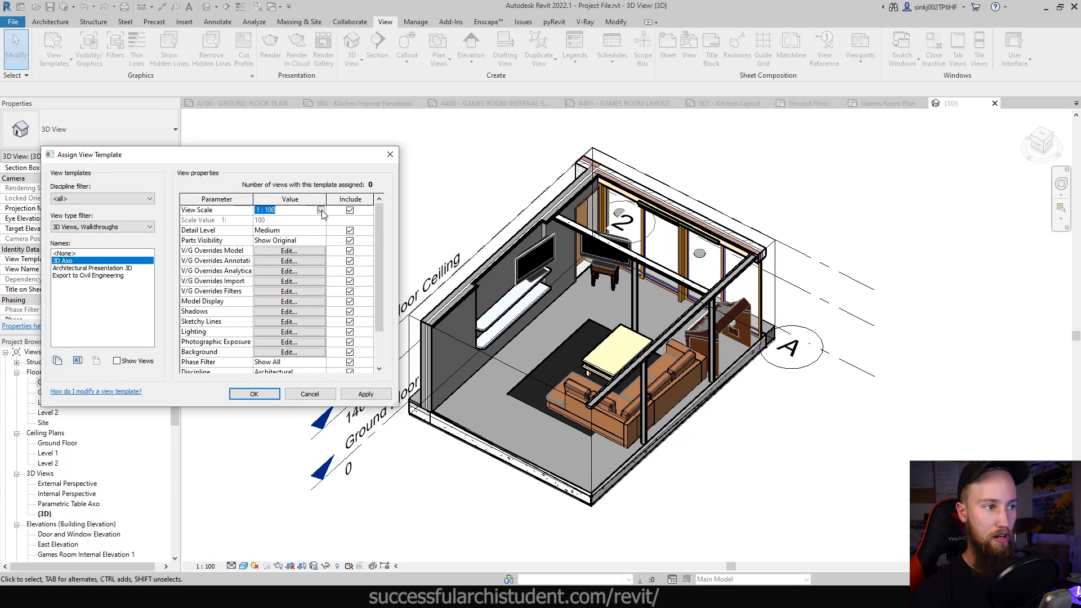
click(320, 211)
scroll(298, 227, up, 1)
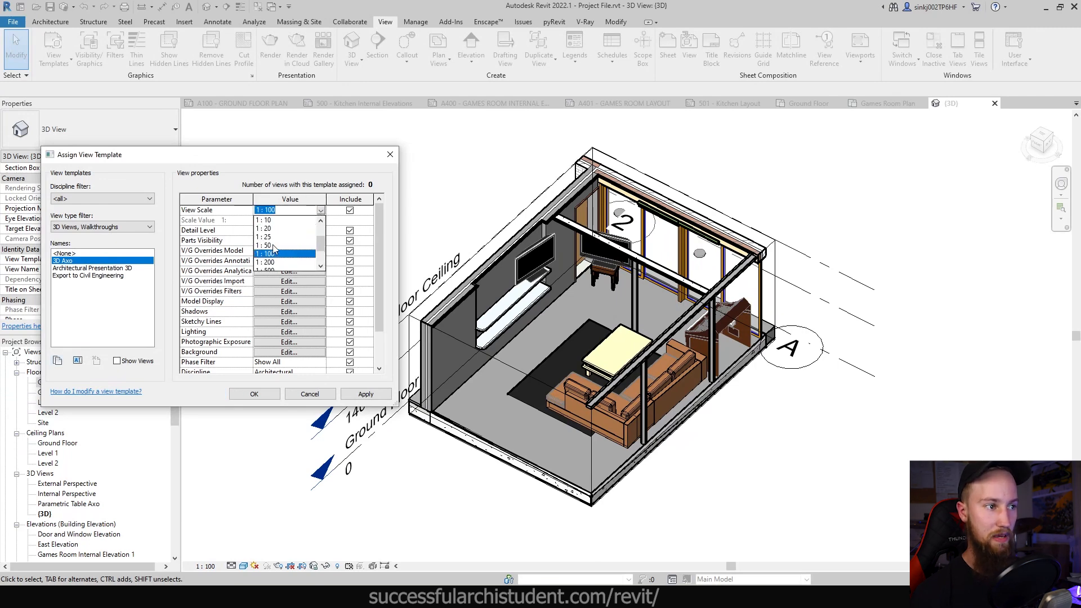
click(275, 245)
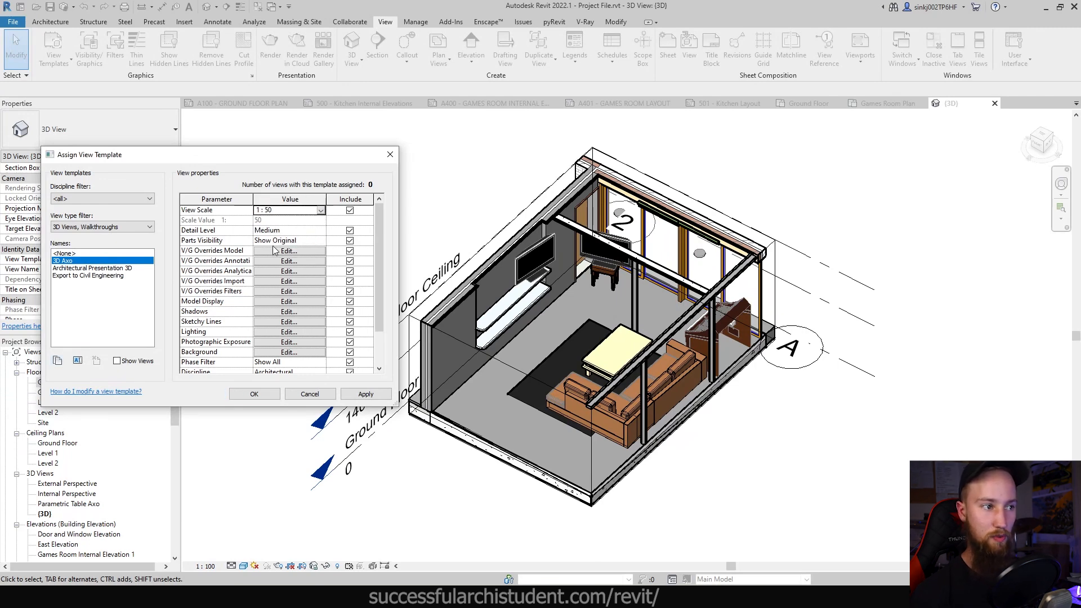
- Turn off the Grids and Levels annotation categories in the 3D Axo template and apply the template to the view
click(285, 251)
drag(240, 129, 242, 95)
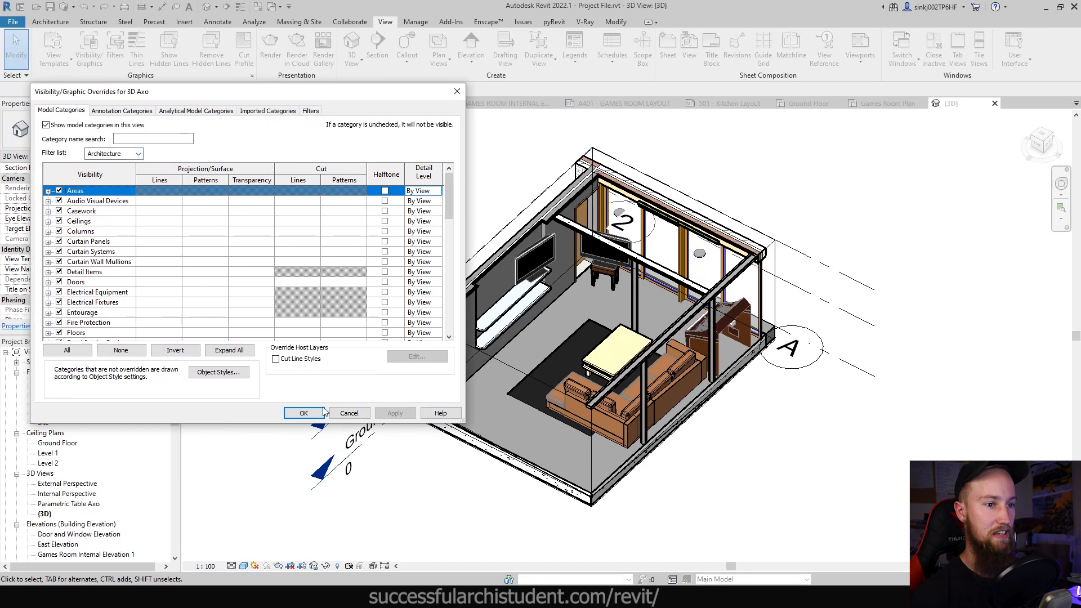
click(127, 111)
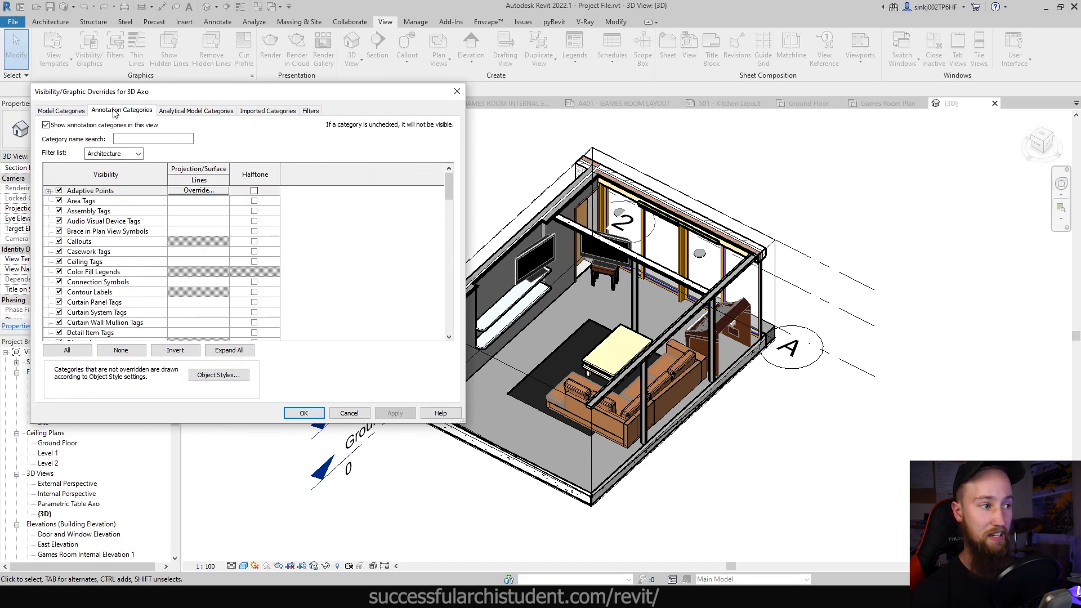
click(117, 313)
scroll(117, 313, down, 5)
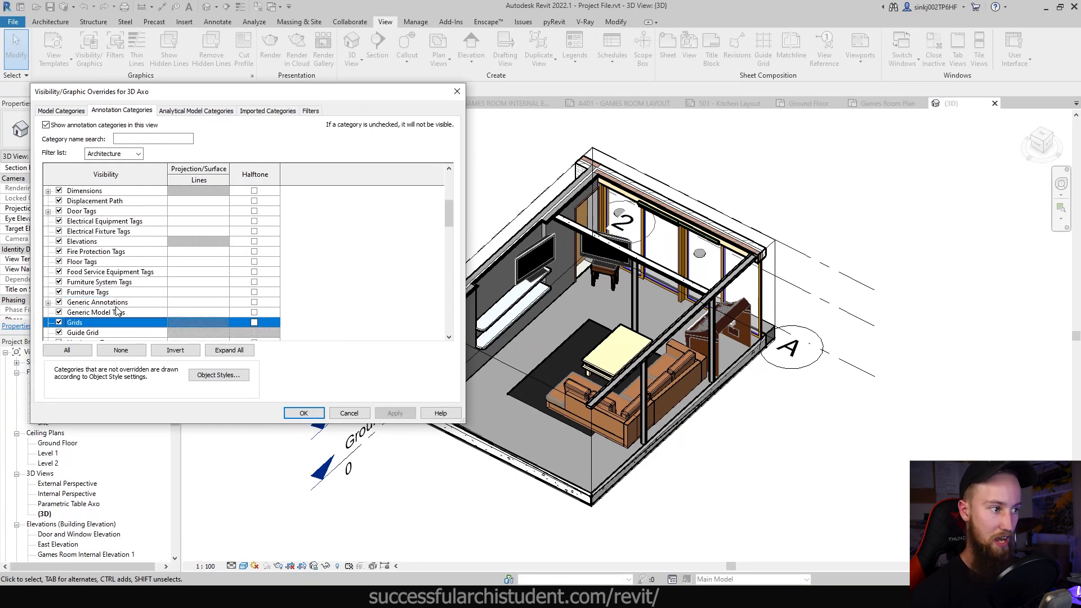
click(59, 323)
scroll(80, 309, down, 2)
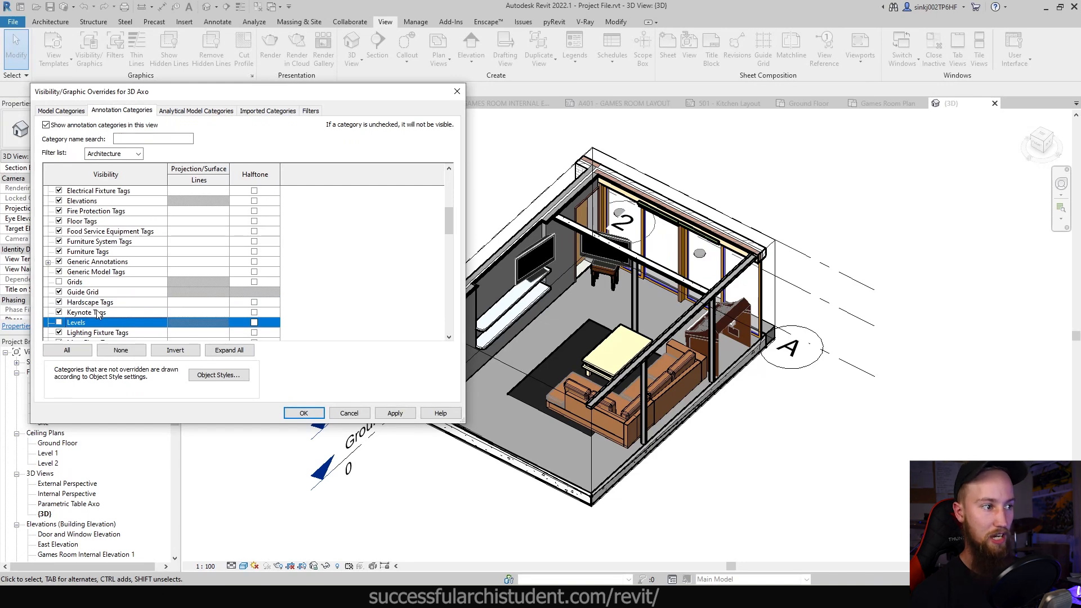
click(390, 413)
click(304, 412)
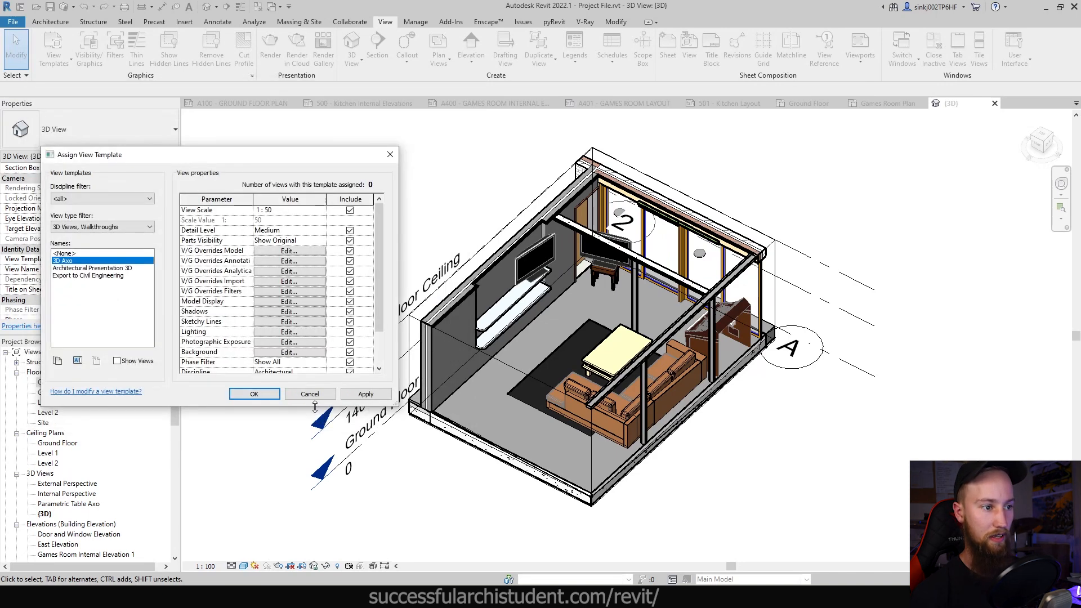
click(366, 394)
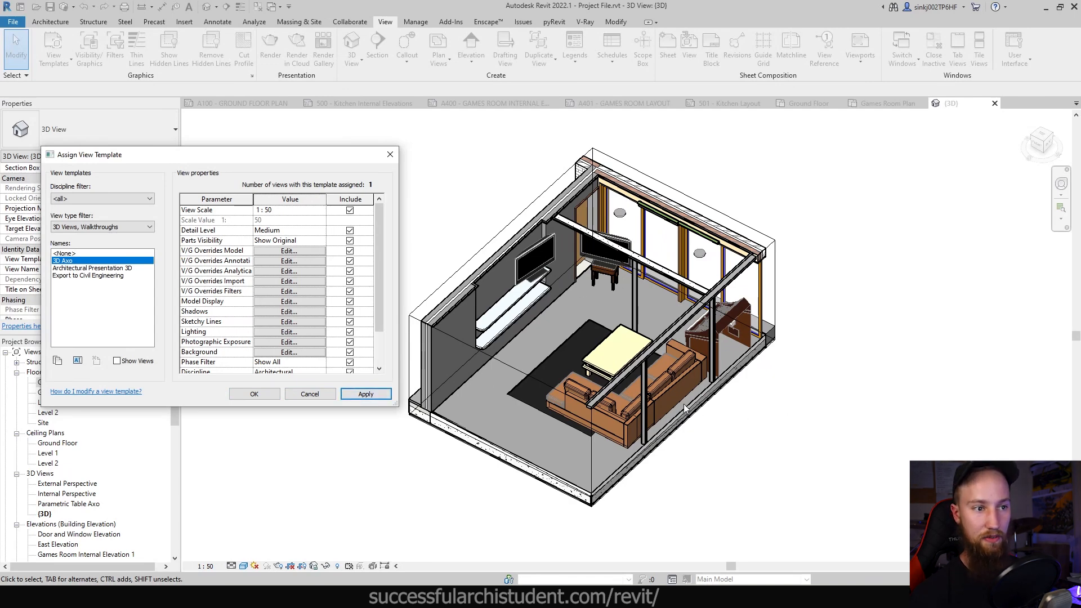
- Try the Hidden Line model display style in the 3D Axo template
click(275, 302)
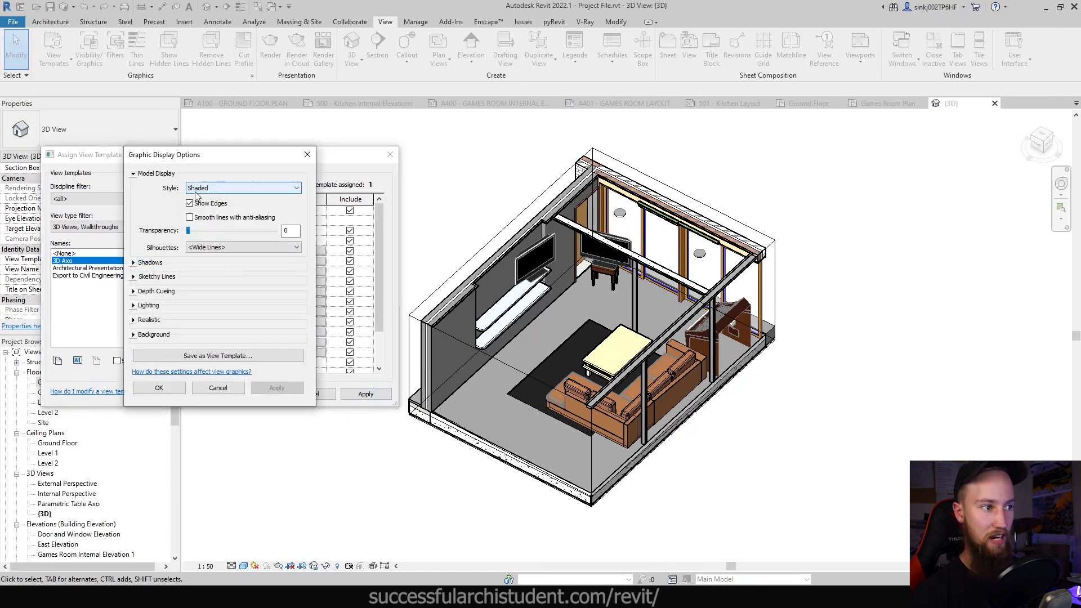
click(197, 189)
click(202, 204)
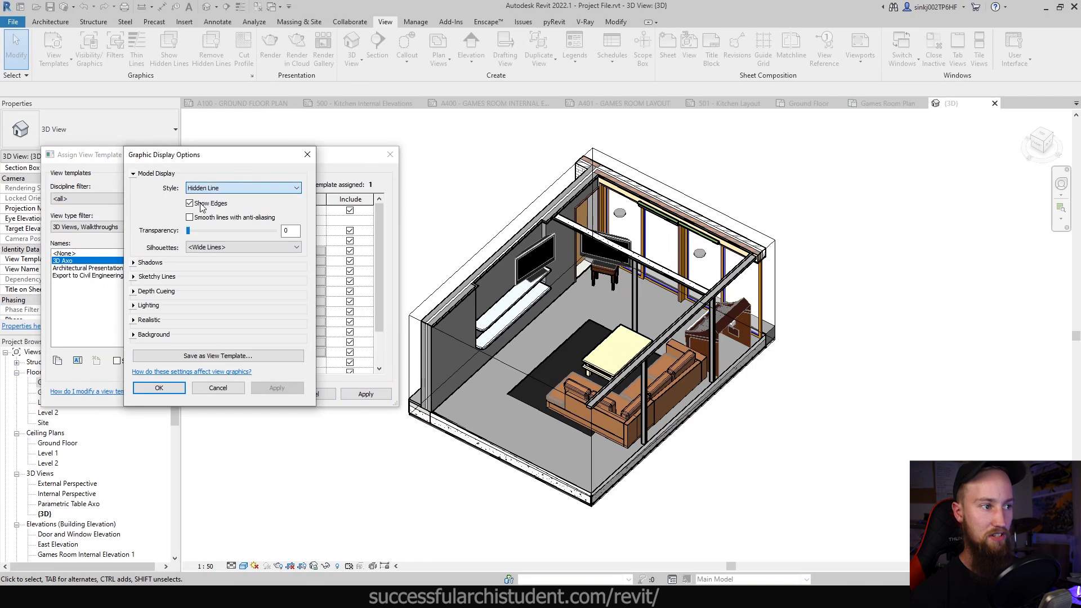
click(277, 388)
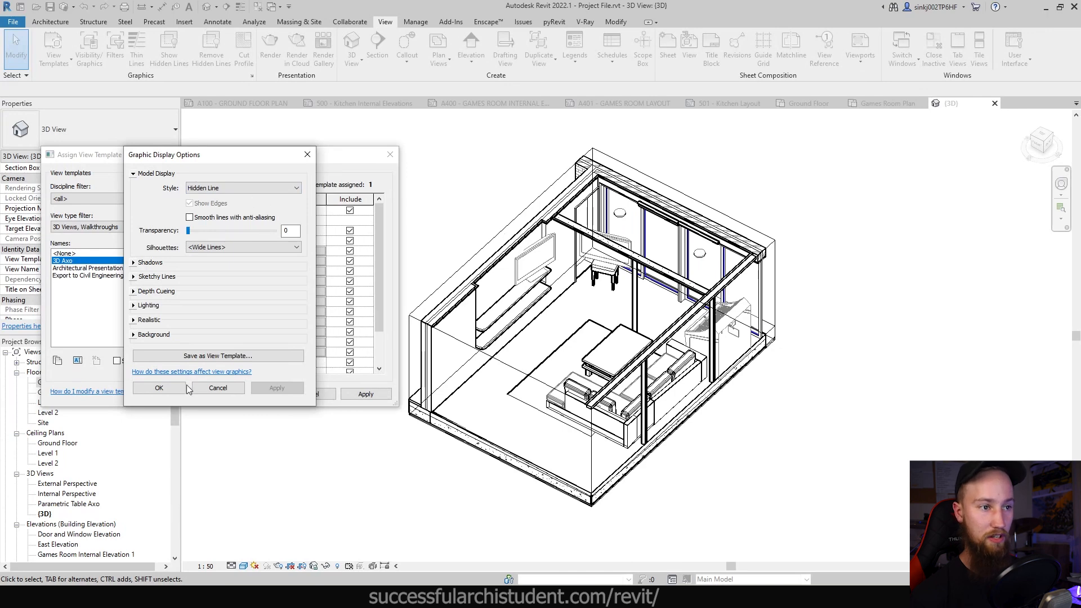
- Set the 3D Axo template's model display style to Realistic, finish assigning it and save the project
click(235, 186)
click(239, 231)
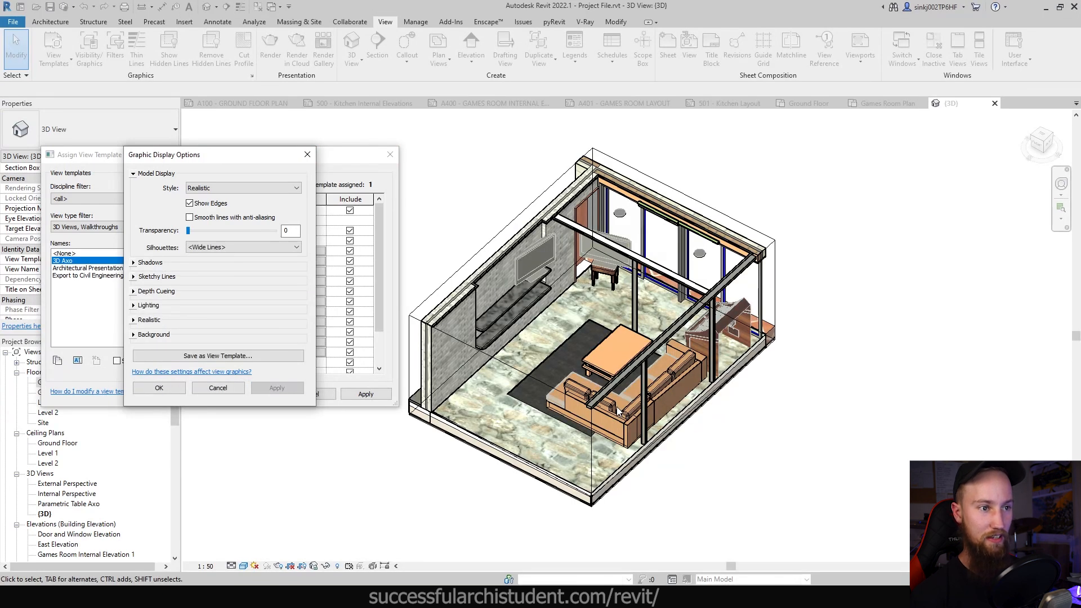
click(174, 387)
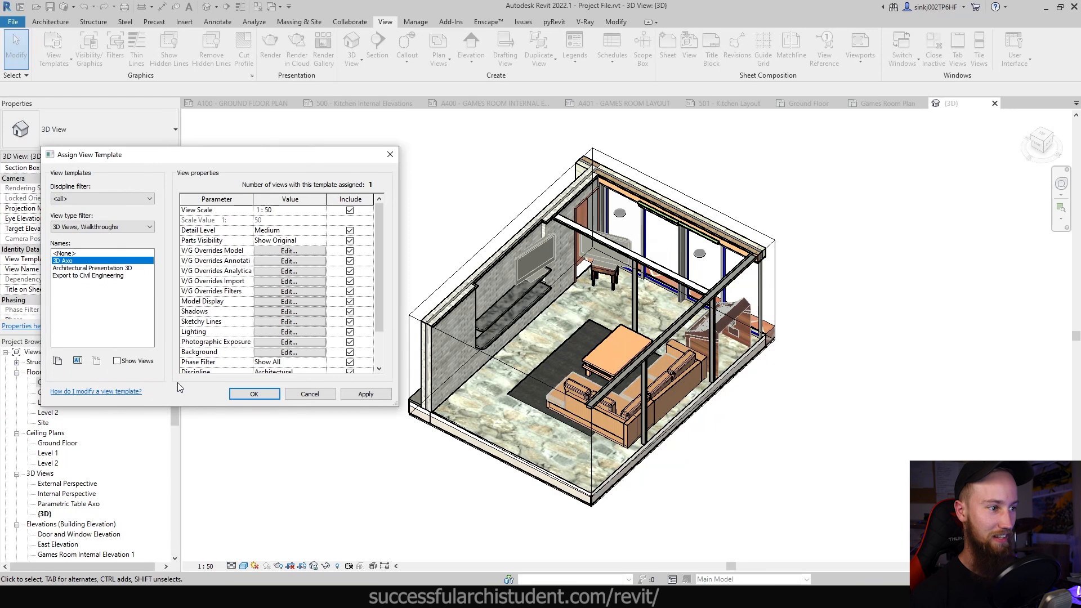
click(255, 393)
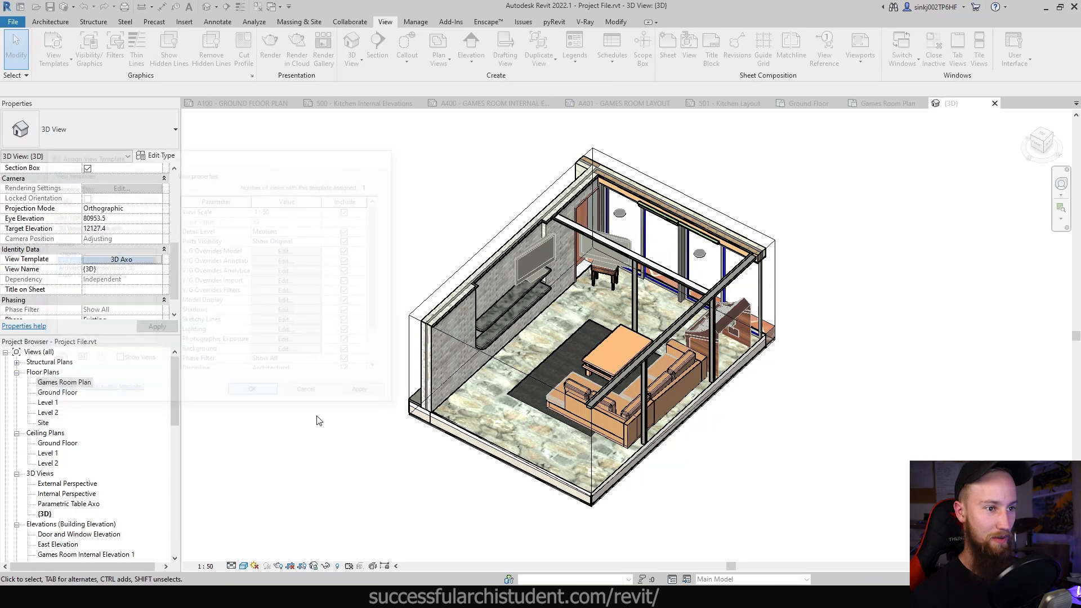
click(51, 8)
- Snap the 3D view to the corner isometric orientation, then save and lock that orientation under the view name Games Room 3D
middle_drag(818, 430, 805, 455)
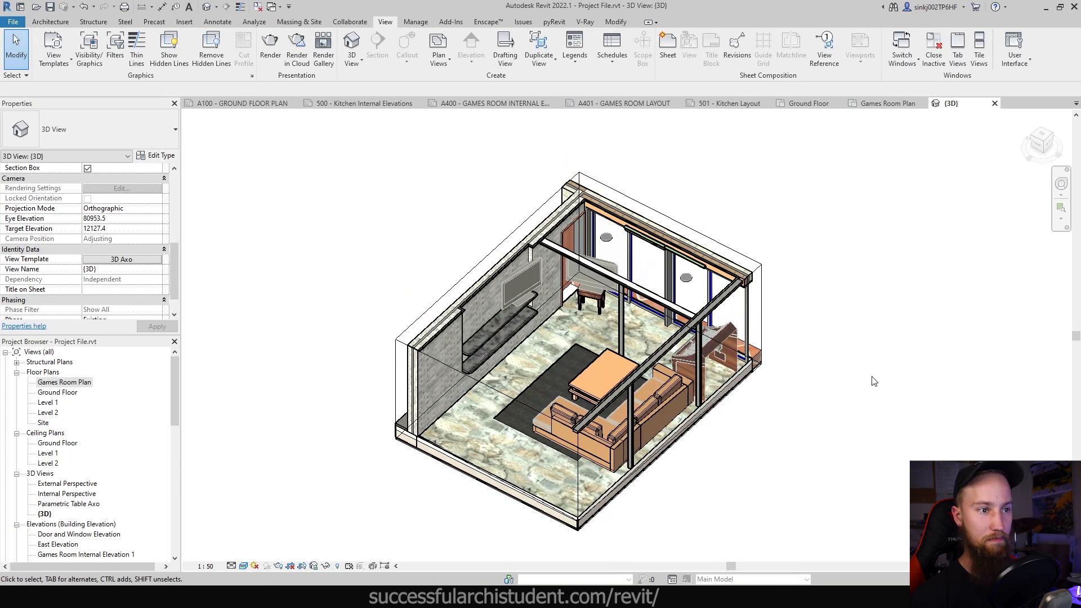
click(1043, 145)
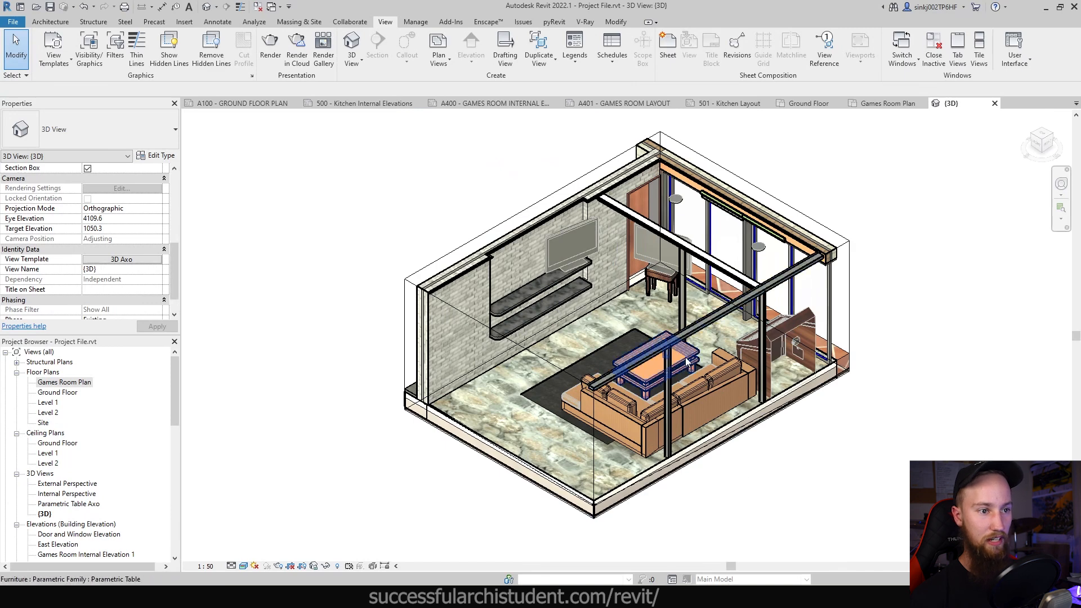
click(313, 566)
click(350, 533)
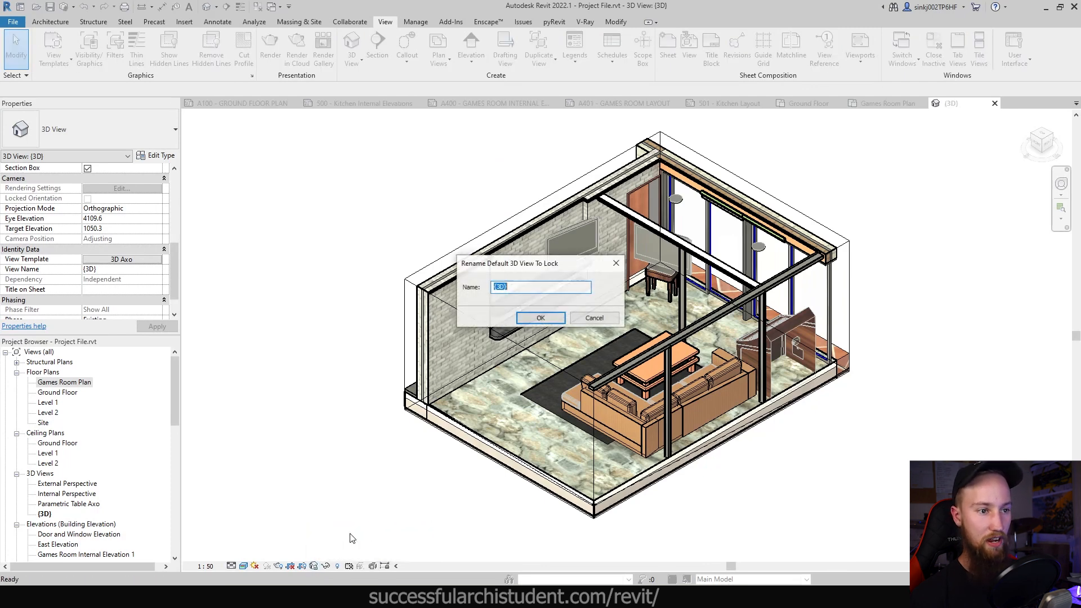
text(Gamesd)
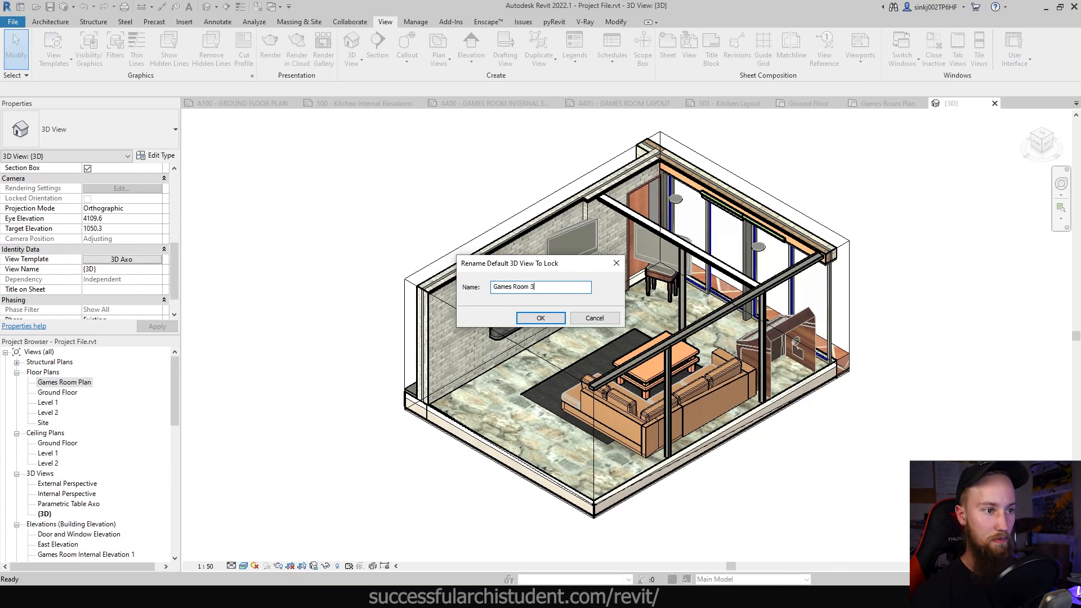
key(Return)
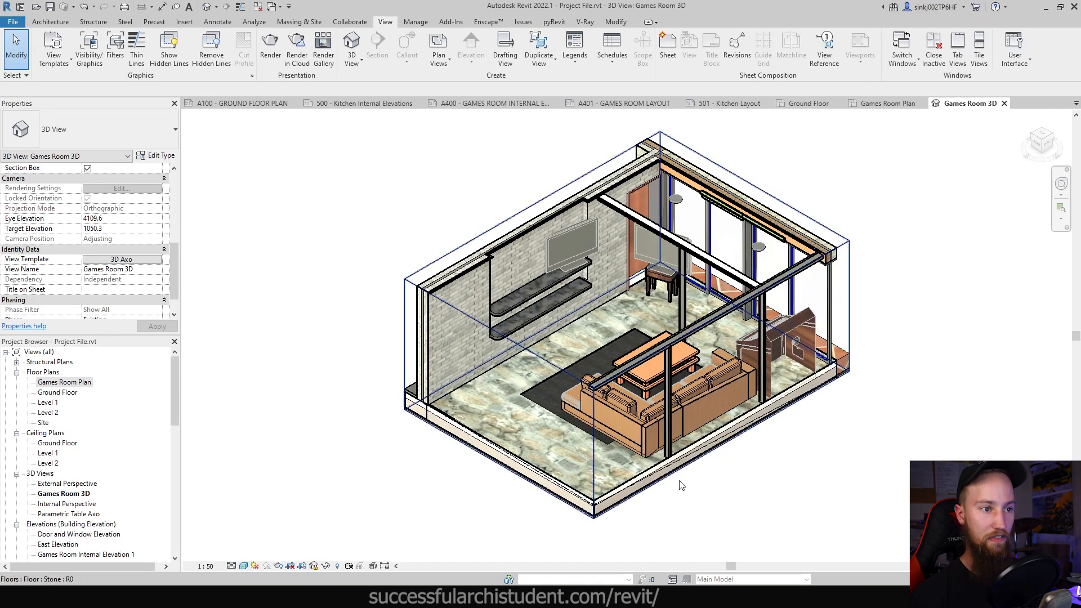
click(52, 494)
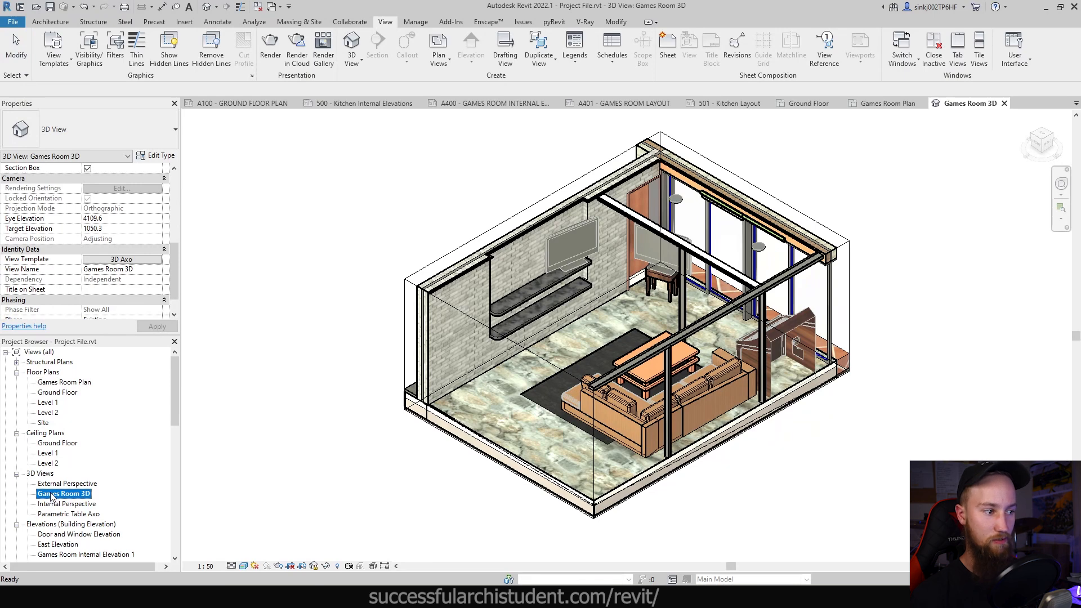
- Pull the section box's shelf-wall and glazed-wall sides slightly inward to trim the model edges, and hide the section box in the view
click(521, 242)
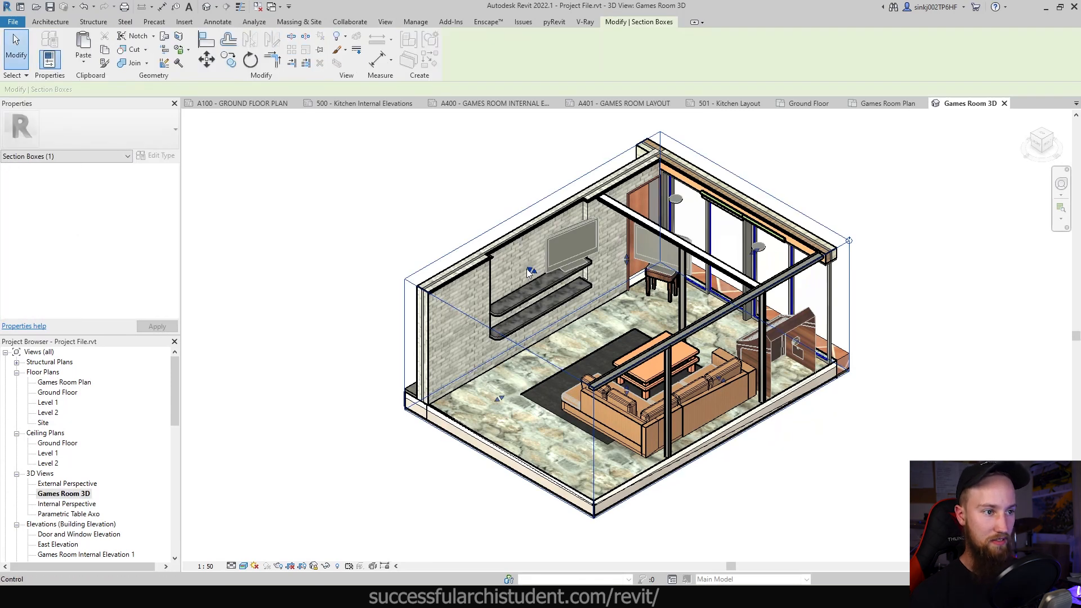
drag(533, 275, 538, 276)
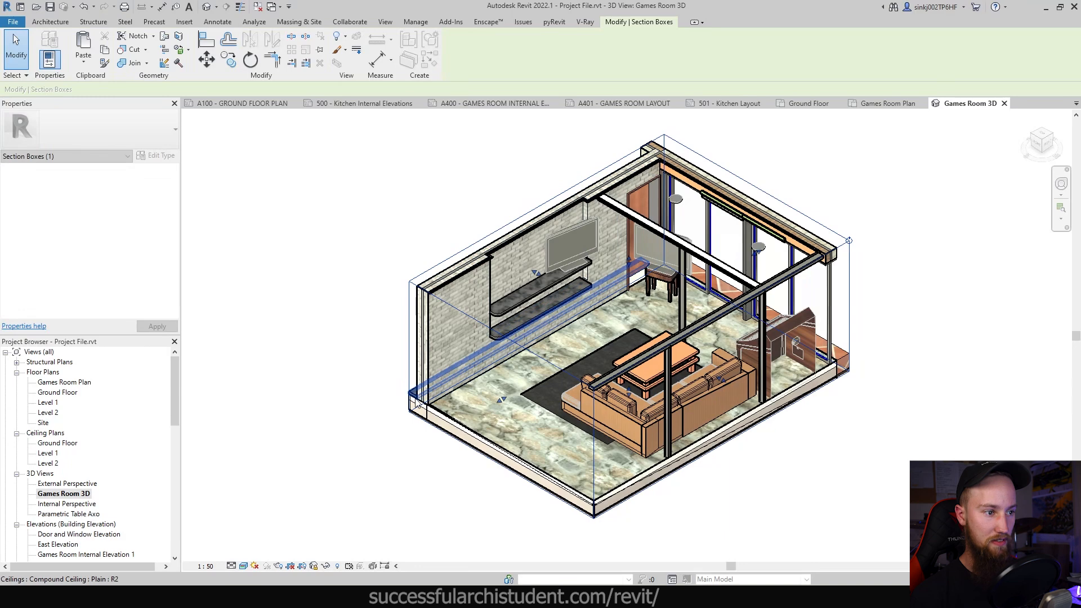
click(814, 451)
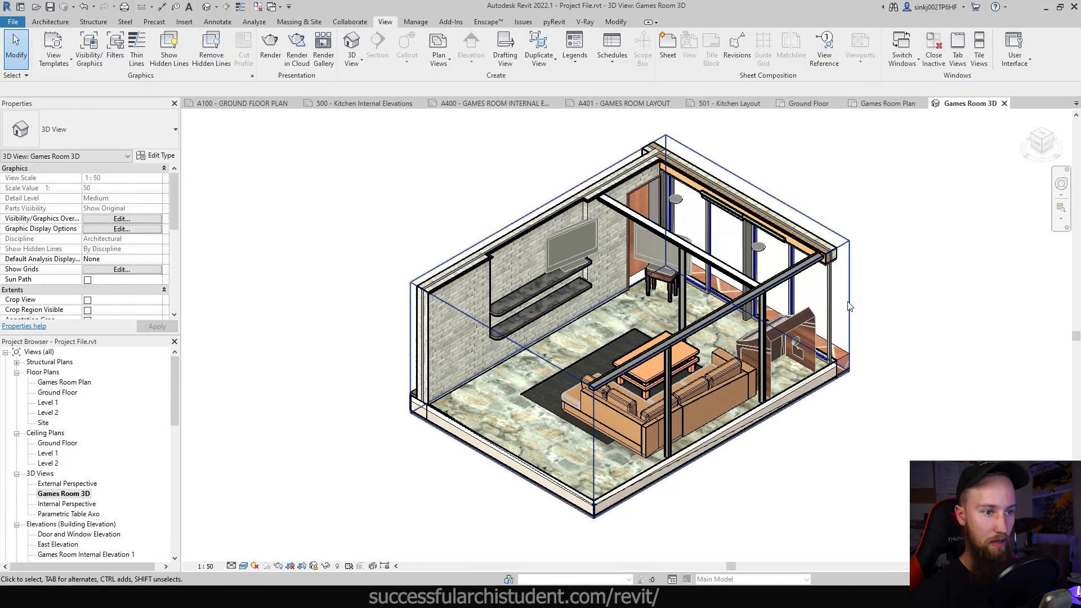
click(847, 324)
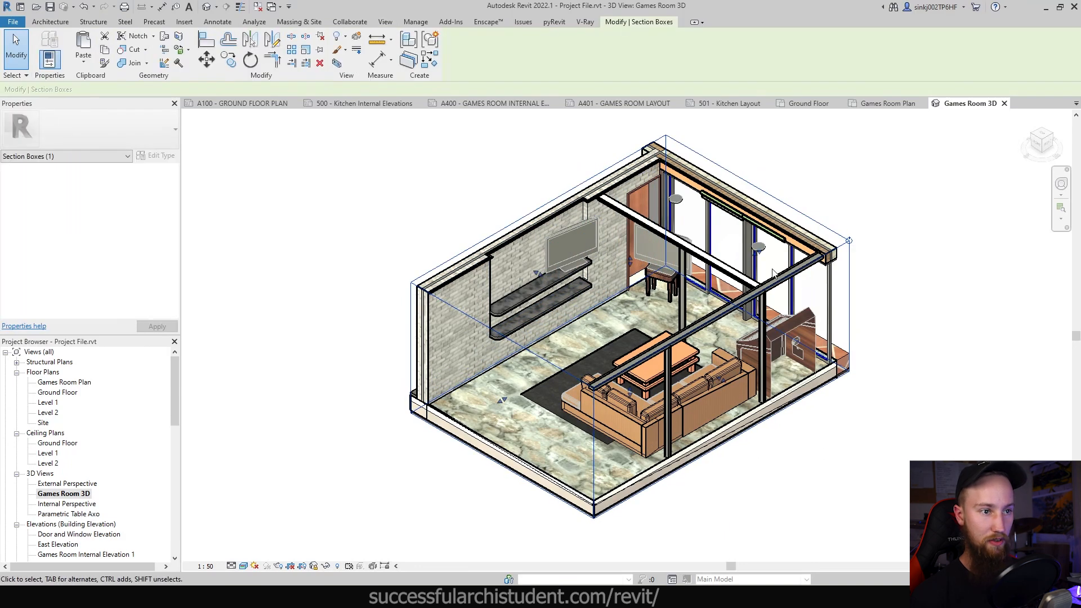
drag(883, 365, 877, 366)
click(903, 485)
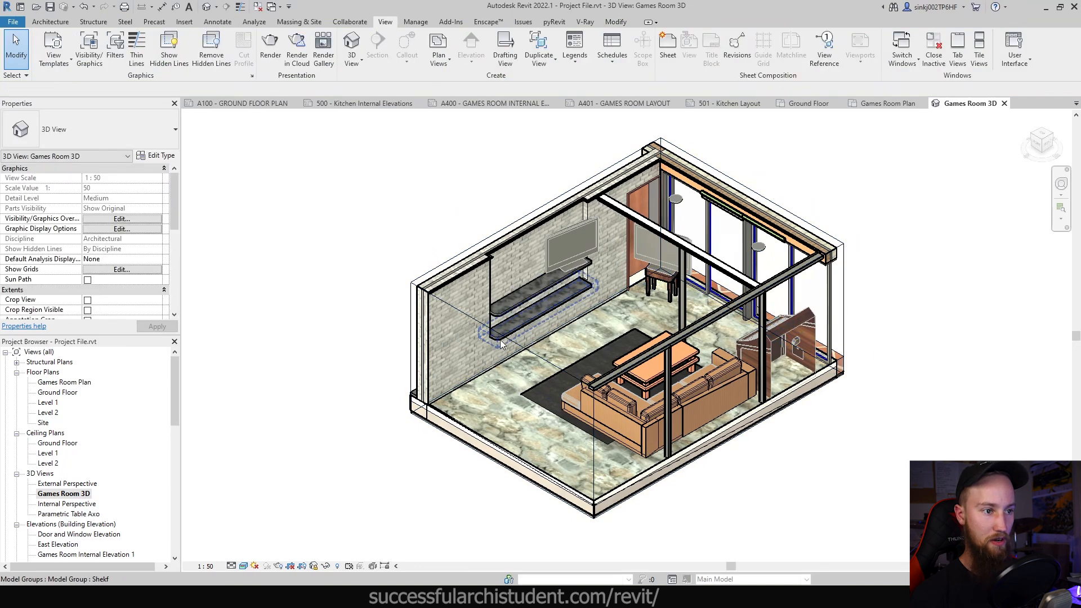
click(524, 348)
key(Escape)
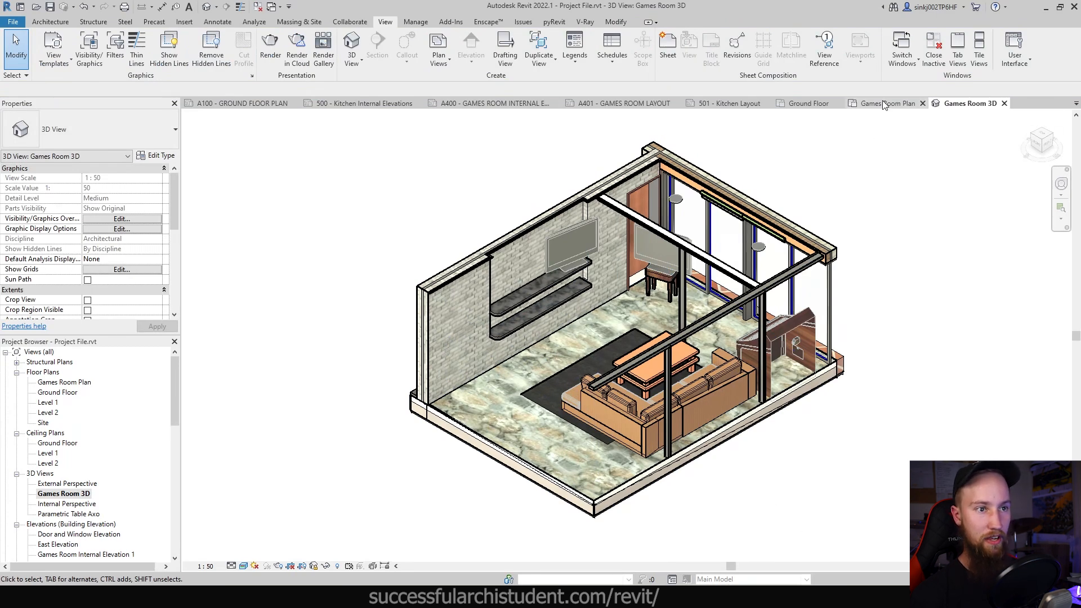
- Place the Games Room 3D view on the A401 Games Room Layout sheet beside the floor plan
click(638, 105)
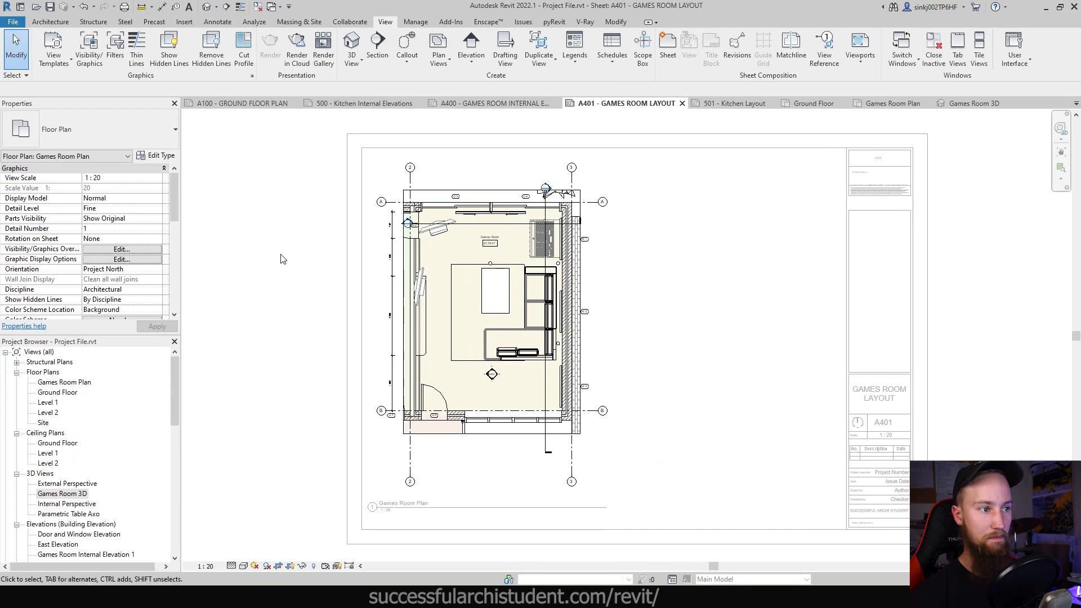
double_click(978, 290)
click(48, 495)
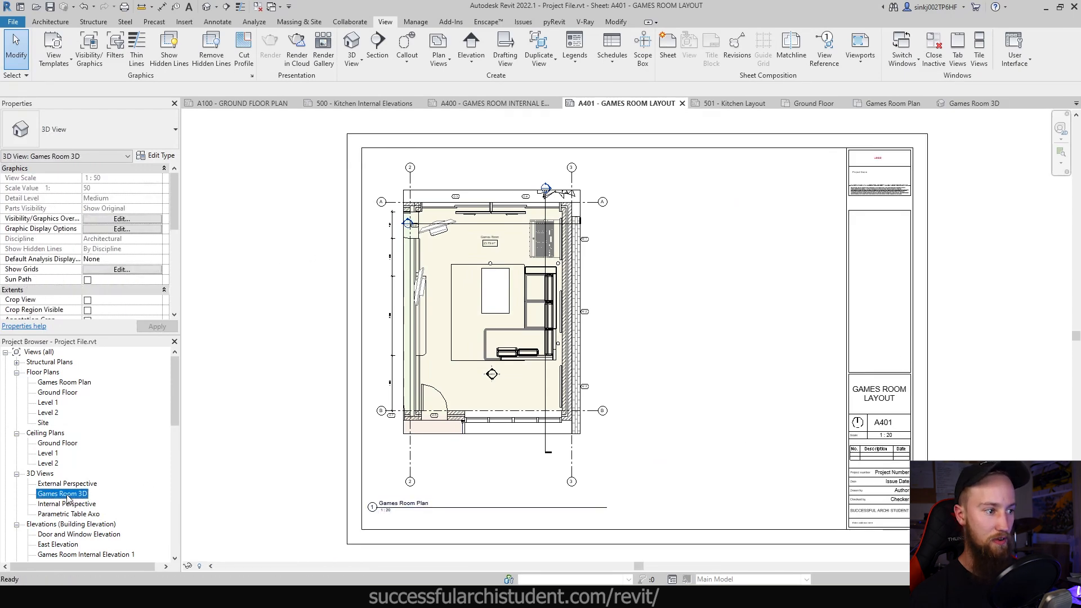
drag(702, 324, 732, 316)
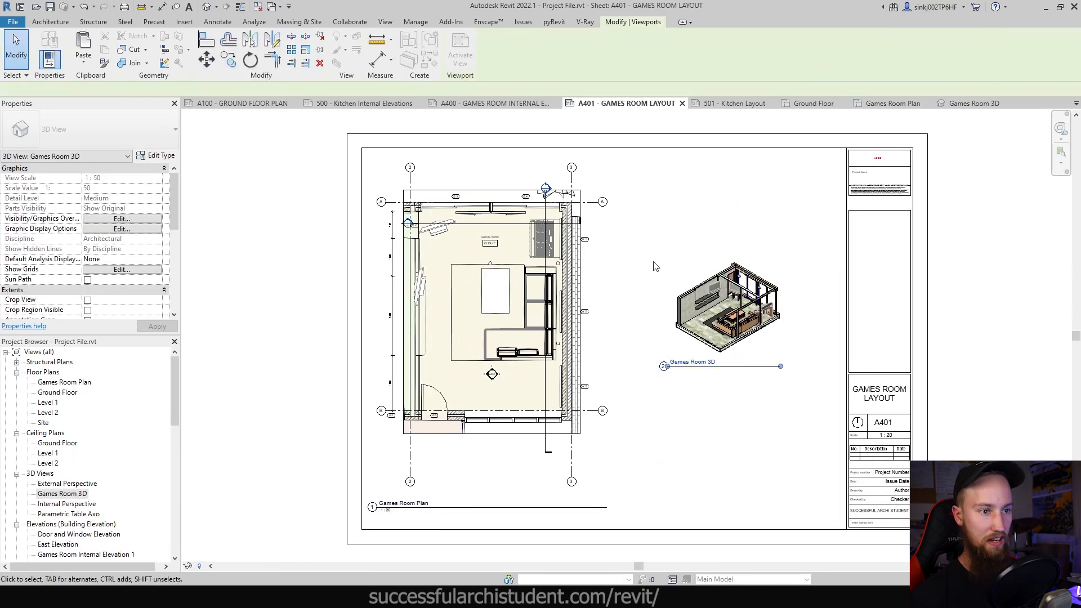
- Activate the placed Games Room 3D view and apply a 1:20 view scale through its 3D Axo template
click(749, 314)
double_click(749, 313)
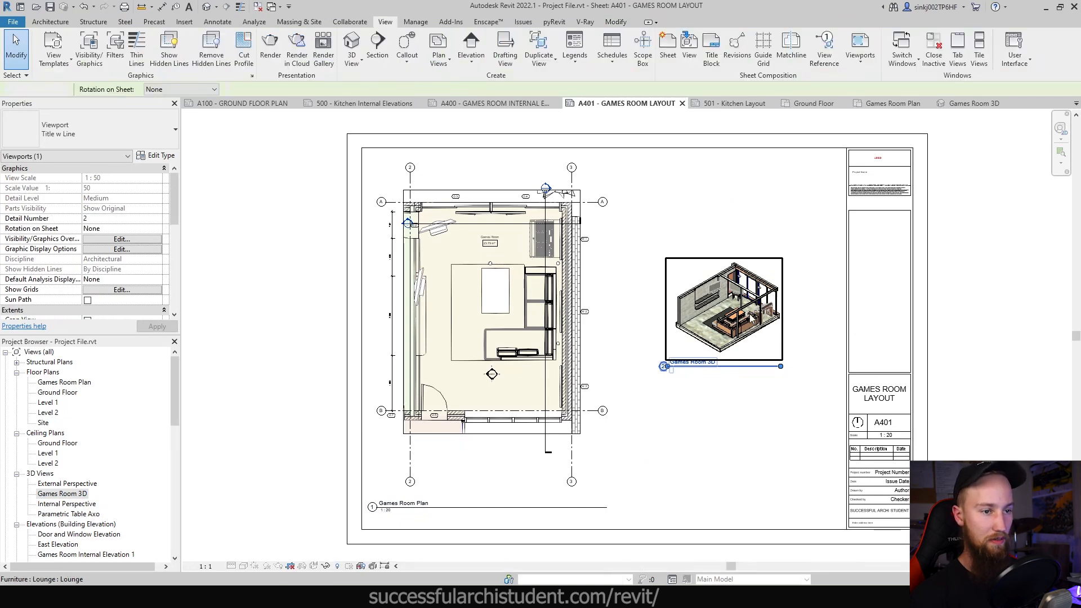
scroll(125, 275, down, 3)
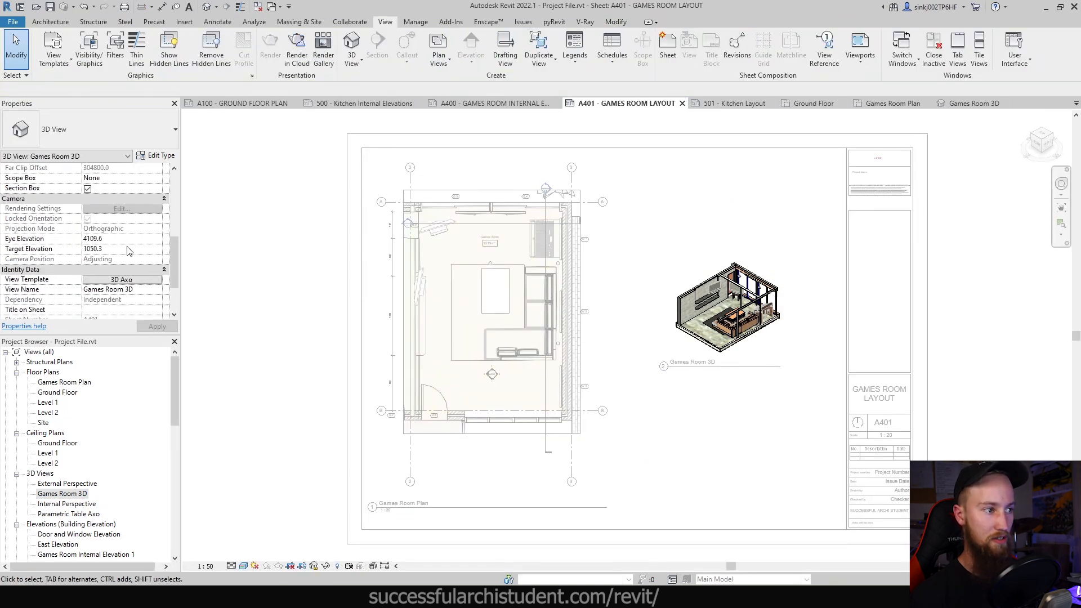
click(124, 280)
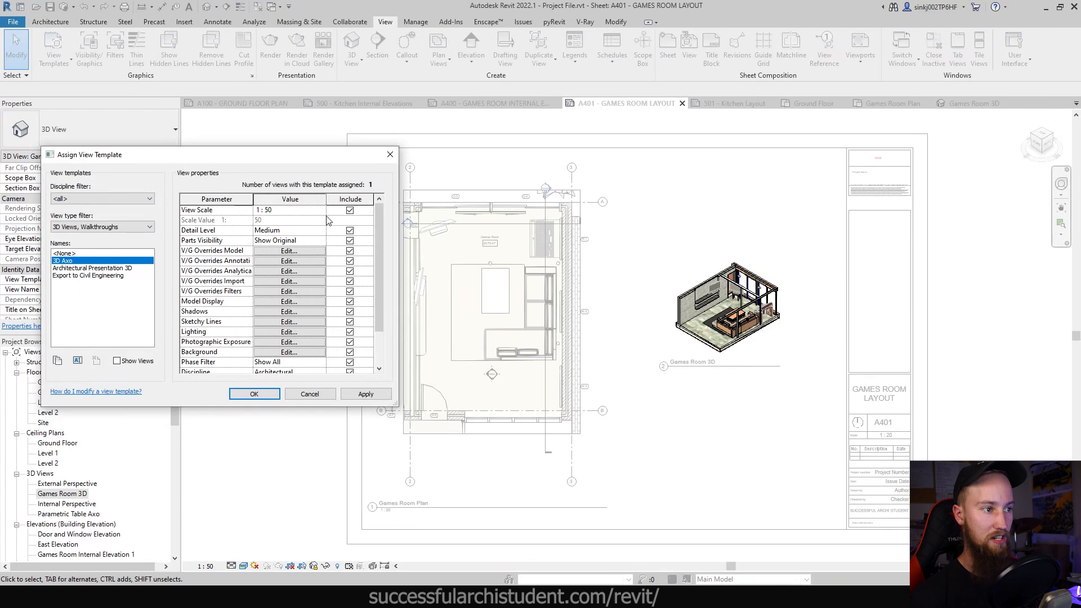
click(324, 211)
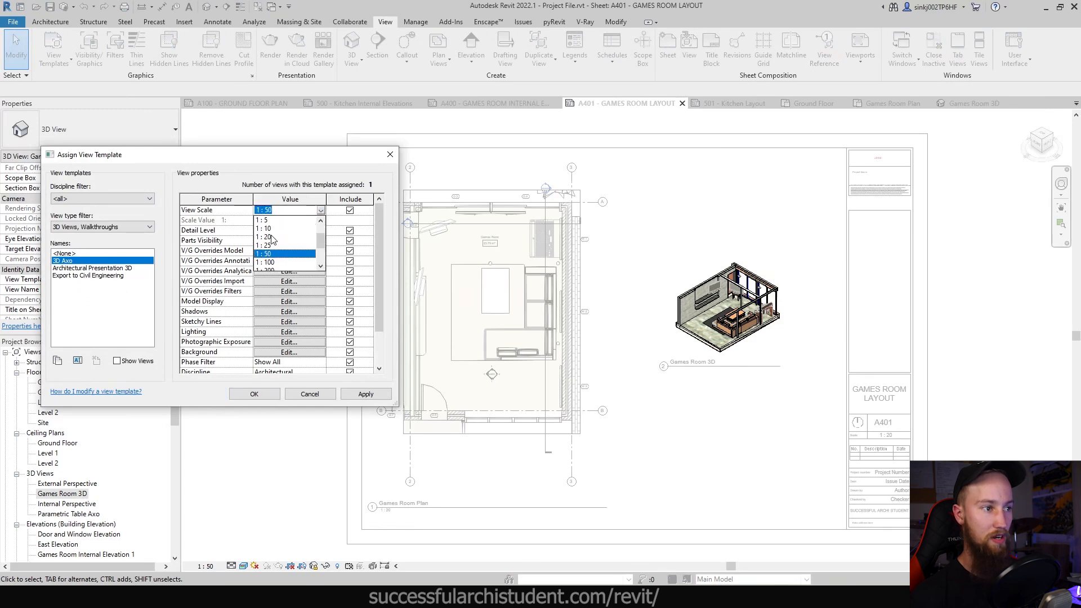
click(272, 237)
click(363, 395)
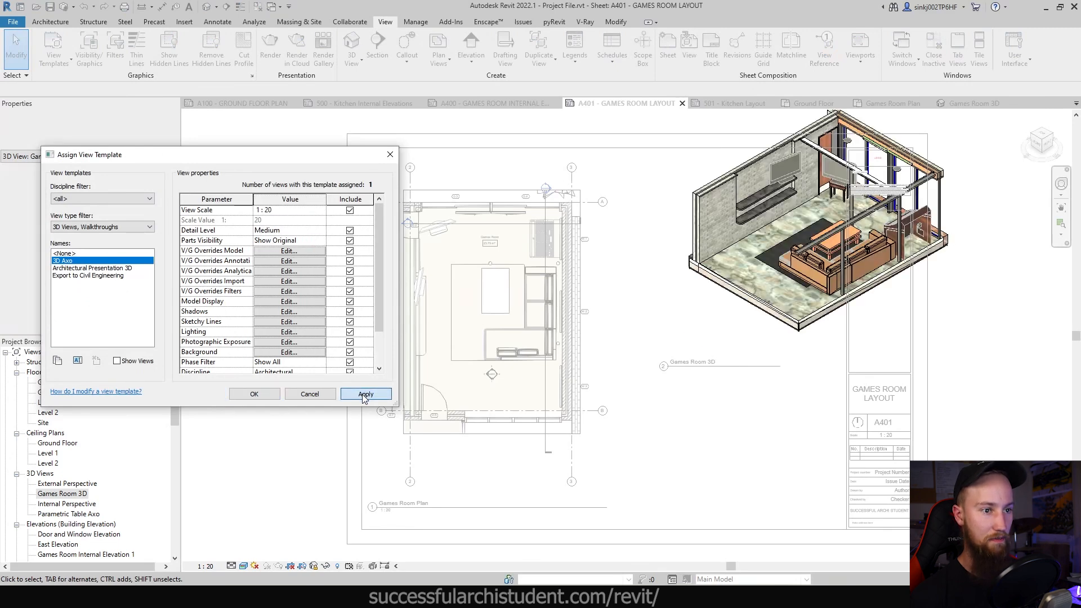
- Set the 3D Axo template's view scale to 1:25 and finish assigning the template
click(324, 211)
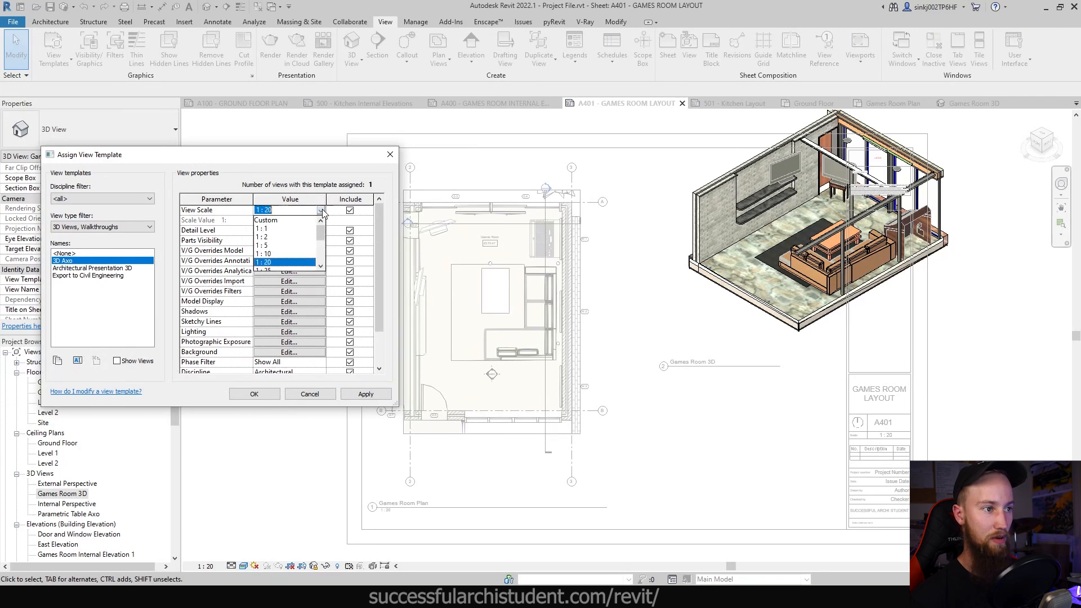
click(269, 271)
click(365, 394)
click(263, 391)
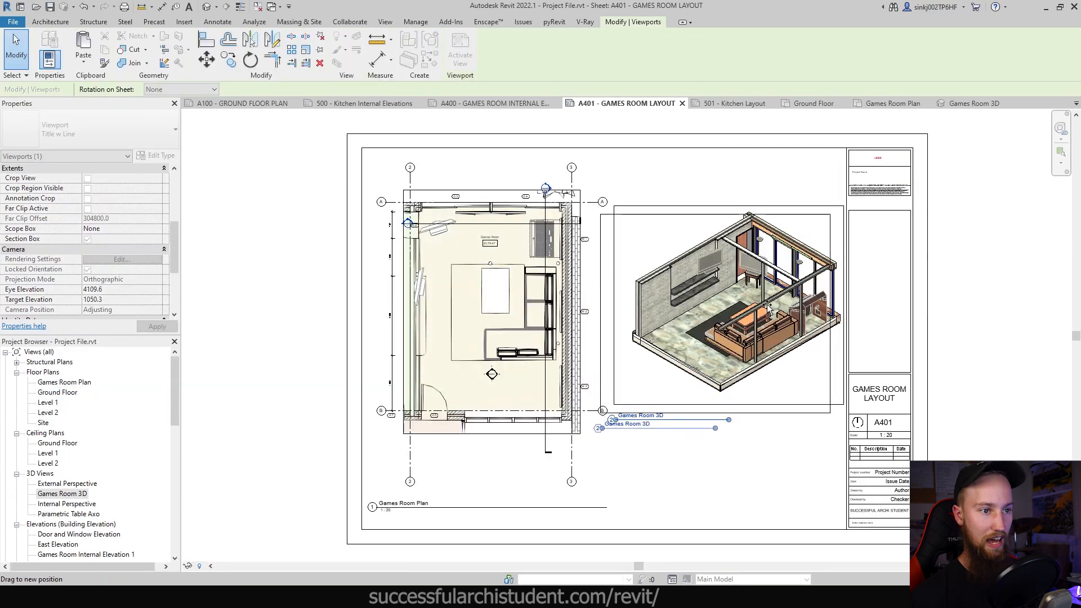
- Reposition the Games Room 3D viewport between the plan and the title block, and set its viewport type to No Title
click(726, 316)
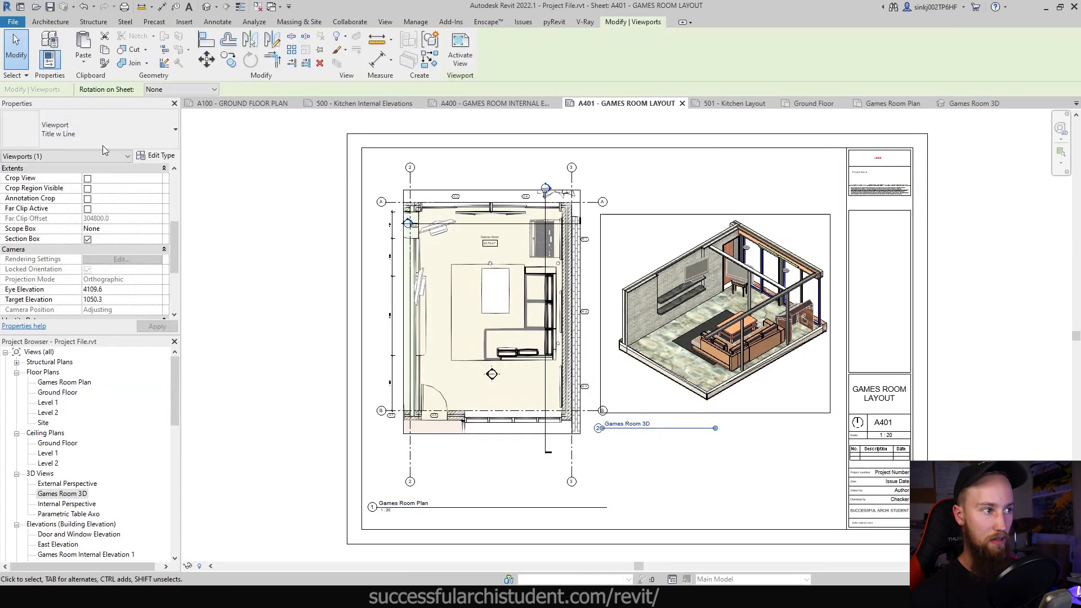
click(90, 129)
click(59, 184)
key(Escape)
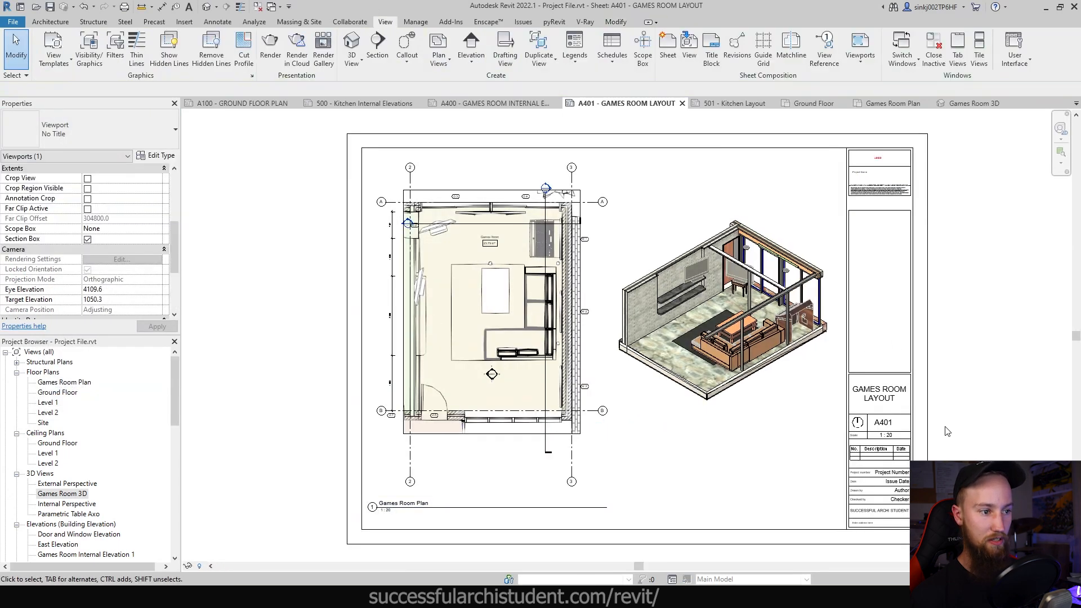
- Set the Games Room Plan viewport's type to No Title
click(462, 349)
click(90, 130)
scroll(59, 186, up, 2)
click(60, 184)
key(Escape)
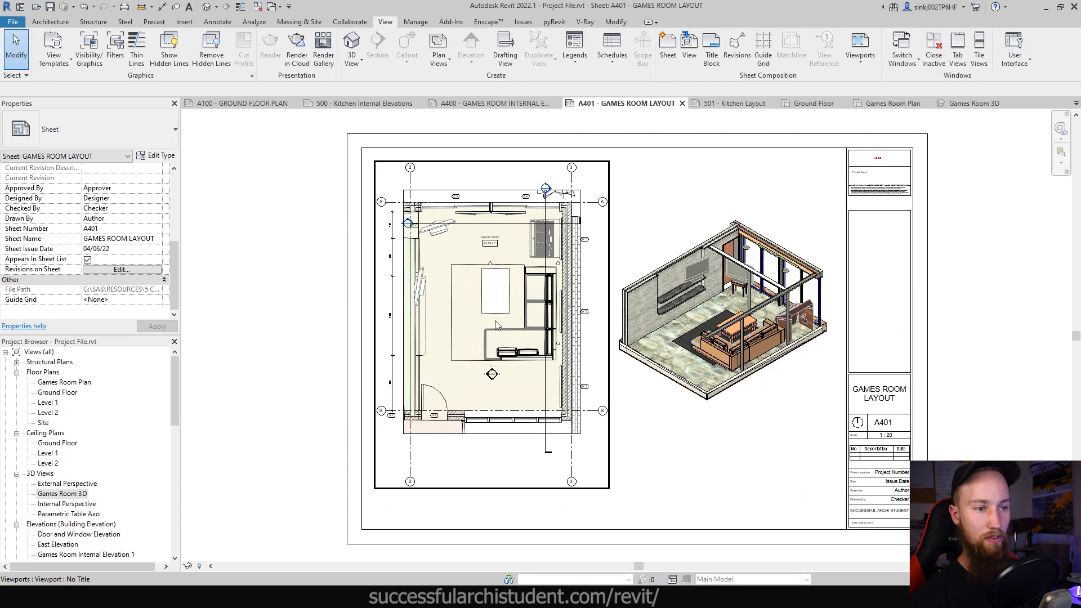
- Examine the A401 sheet's plan dimensions, tags and 3D view up close and as a whole
scroll(503, 341, up, 2)
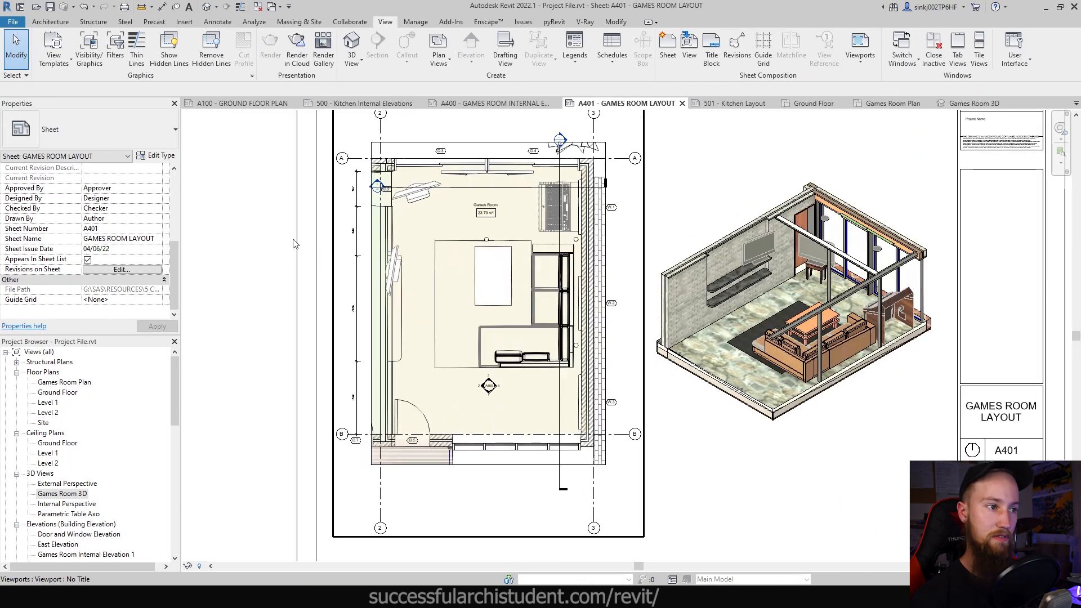
scroll(376, 287, up, 2)
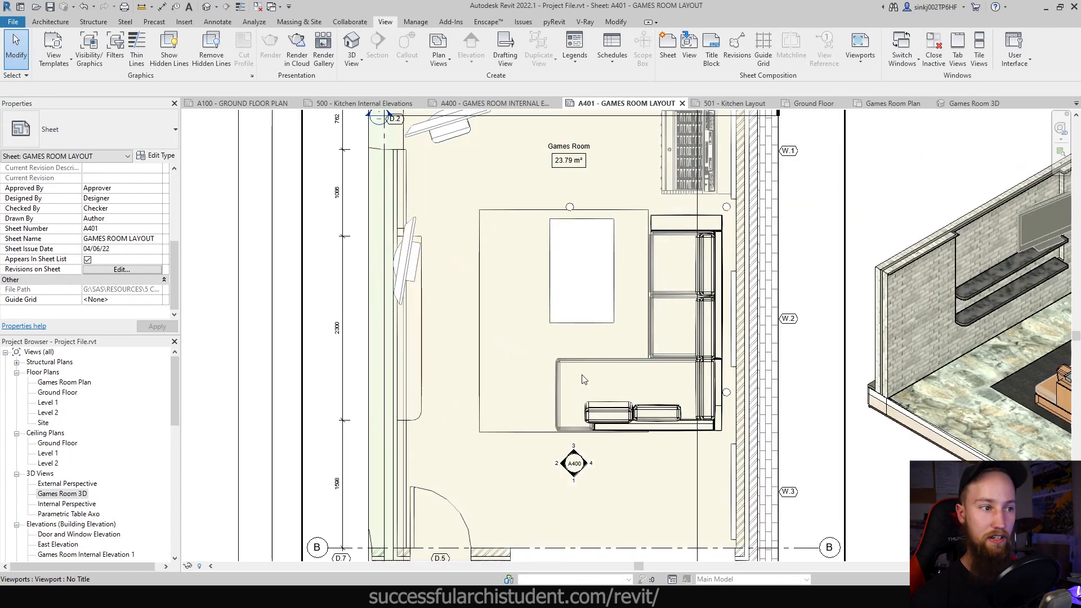
scroll(584, 379, down, 4)
middle_drag(692, 406, 552, 405)
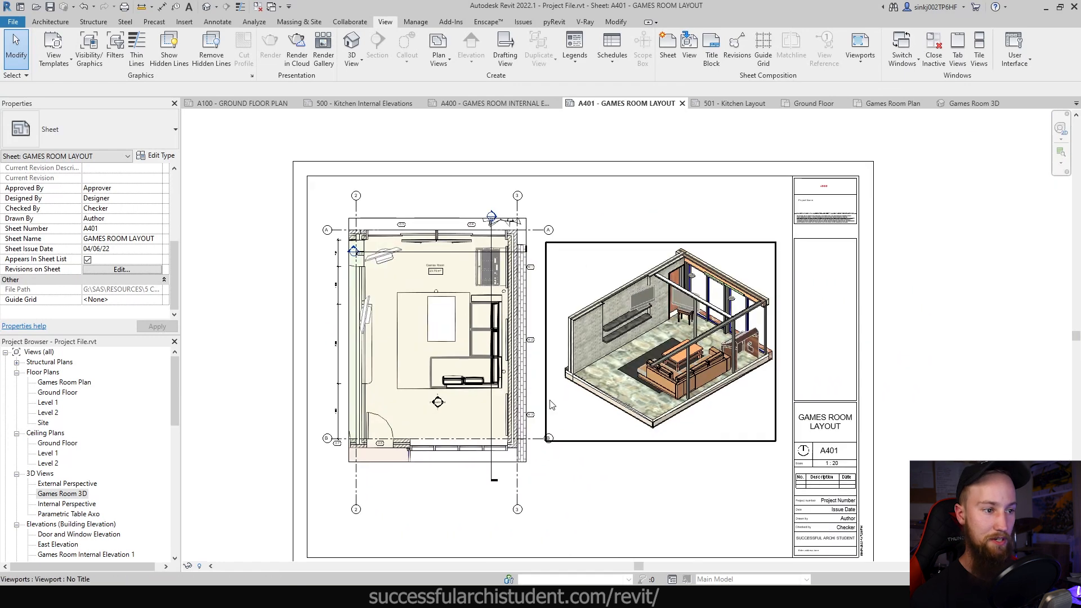
scroll(662, 345, up, 2)
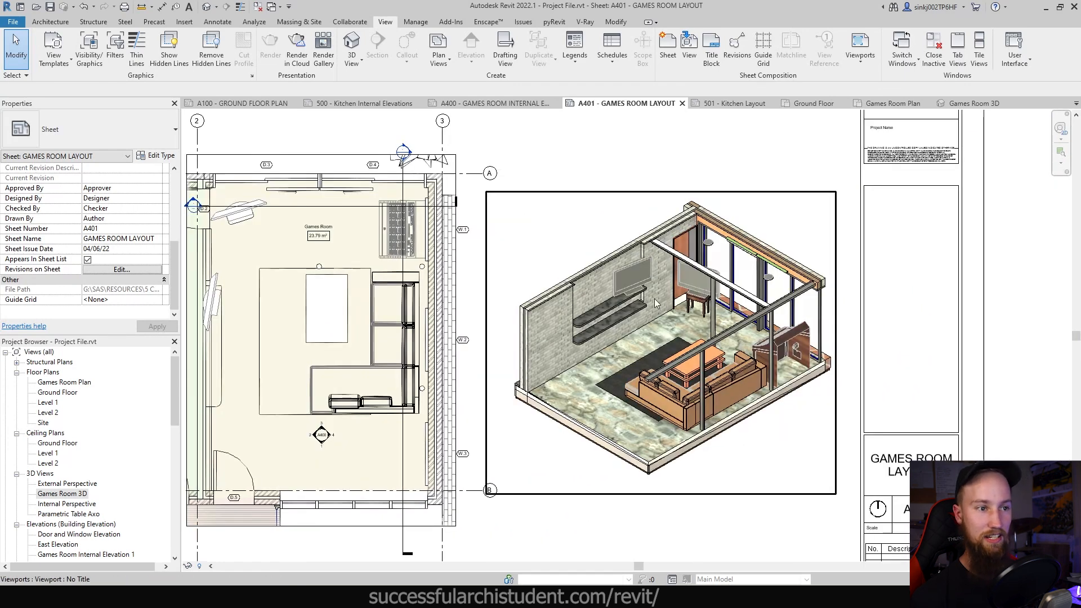
scroll(654, 304, down, 2)
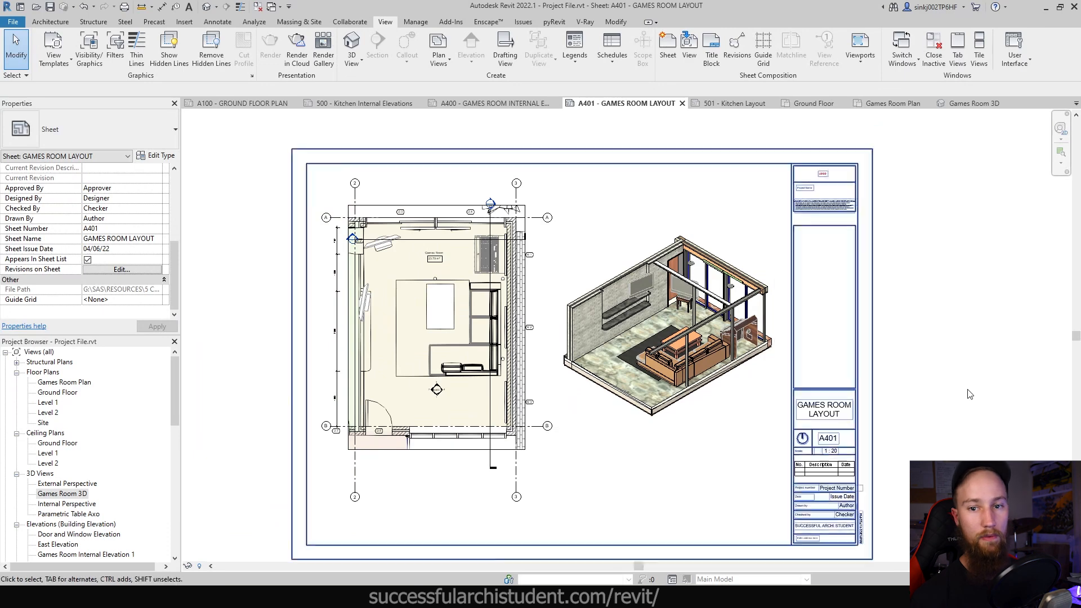
scroll(648, 400, up, 1)
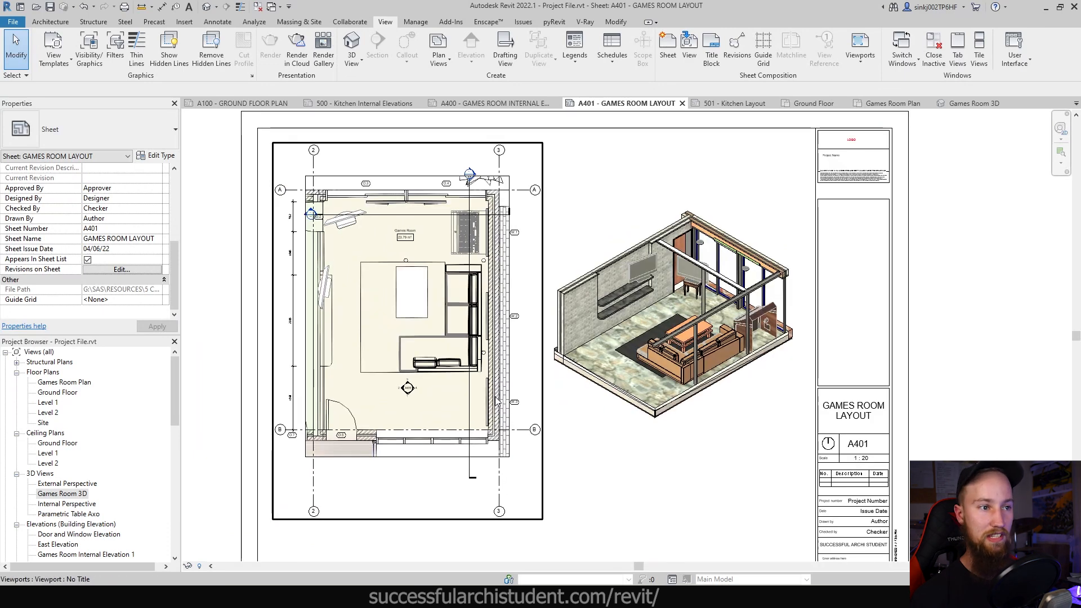
- Open the A400 Games Room Internal Elevations sheet to review its elevations, and return to the A401 sheet
scroll(130, 508, down, 10)
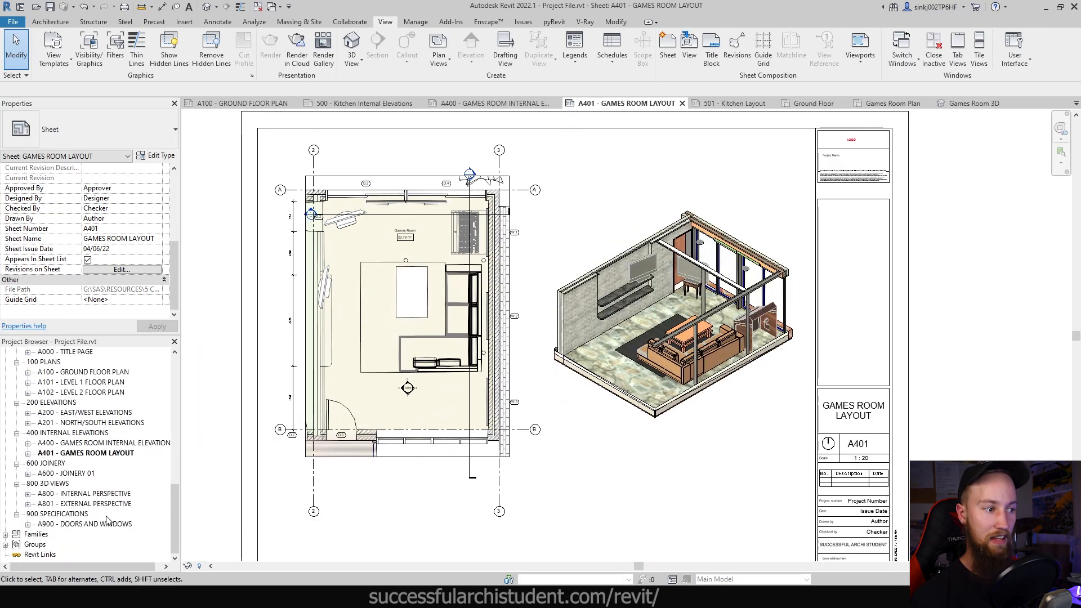
double_click(63, 443)
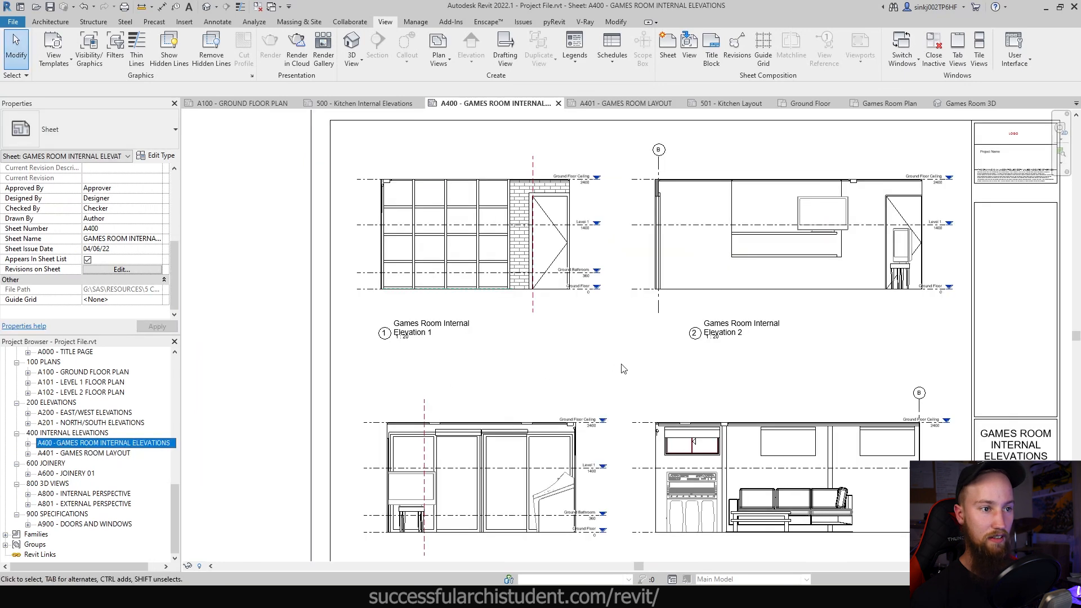
middle_drag(650, 335, 567, 306)
scroll(580, 435, down, 1)
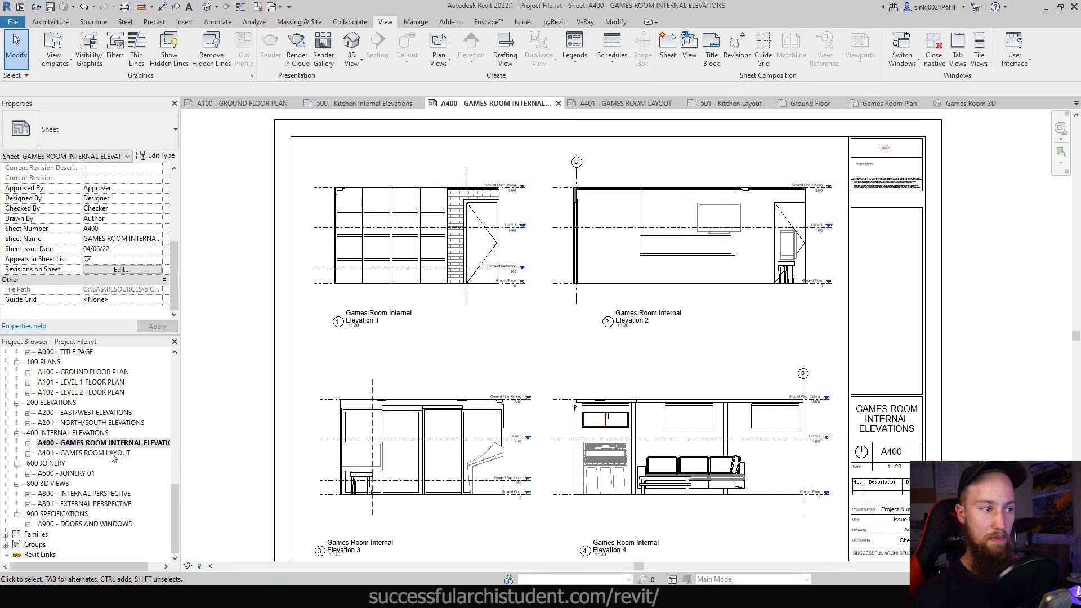
double_click(96, 453)
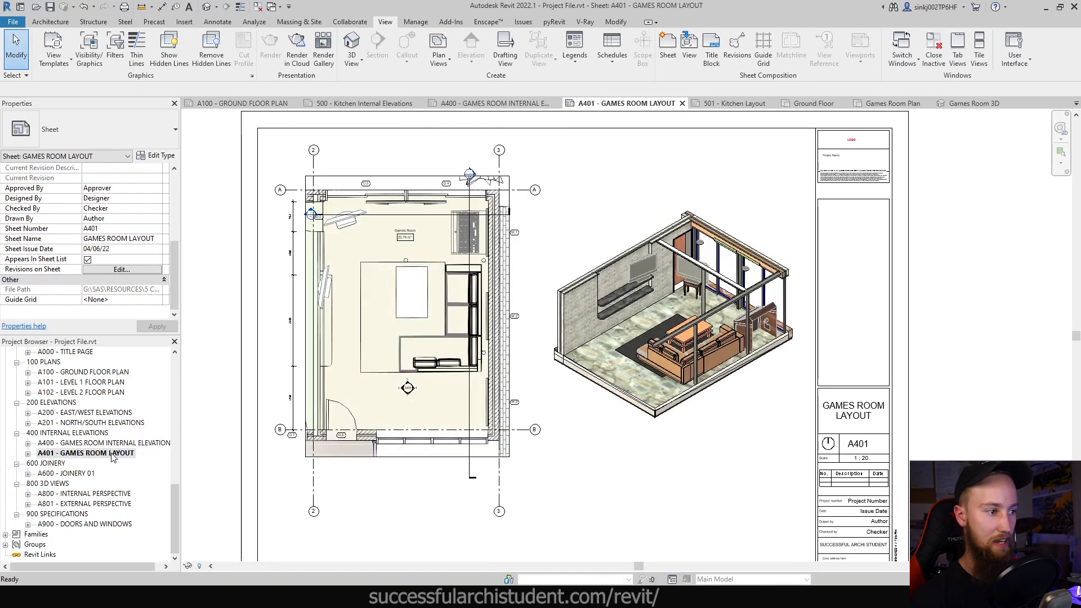
scroll(933, 319, down, 3)
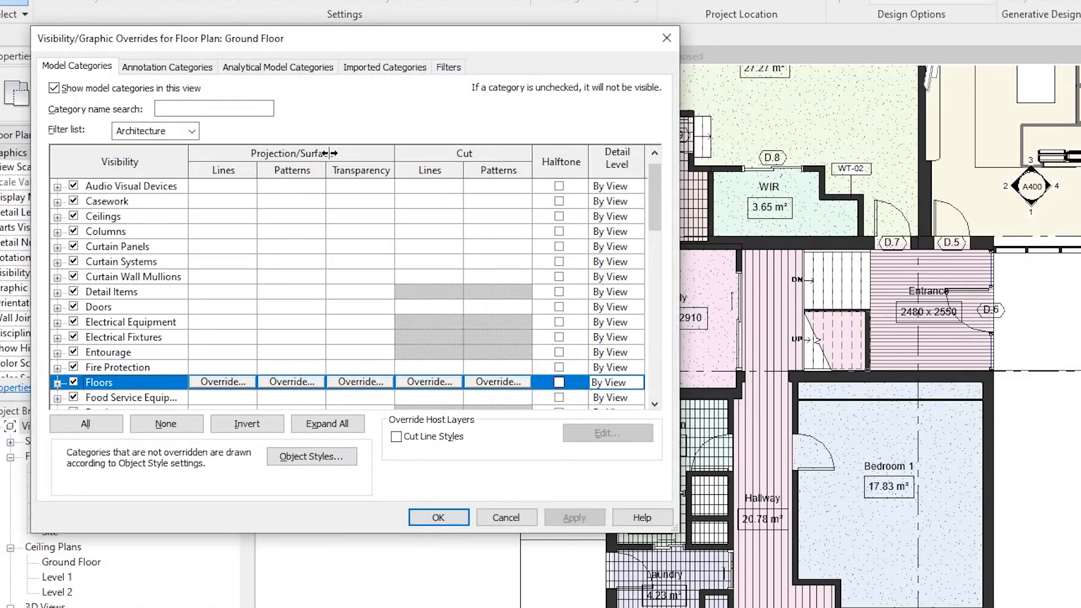
- Edit the projection and cut pattern overrides of the Floors category in the Ground Floor plan
click(291, 382)
click(494, 383)
click(467, 431)
click(574, 556)
click(549, 508)
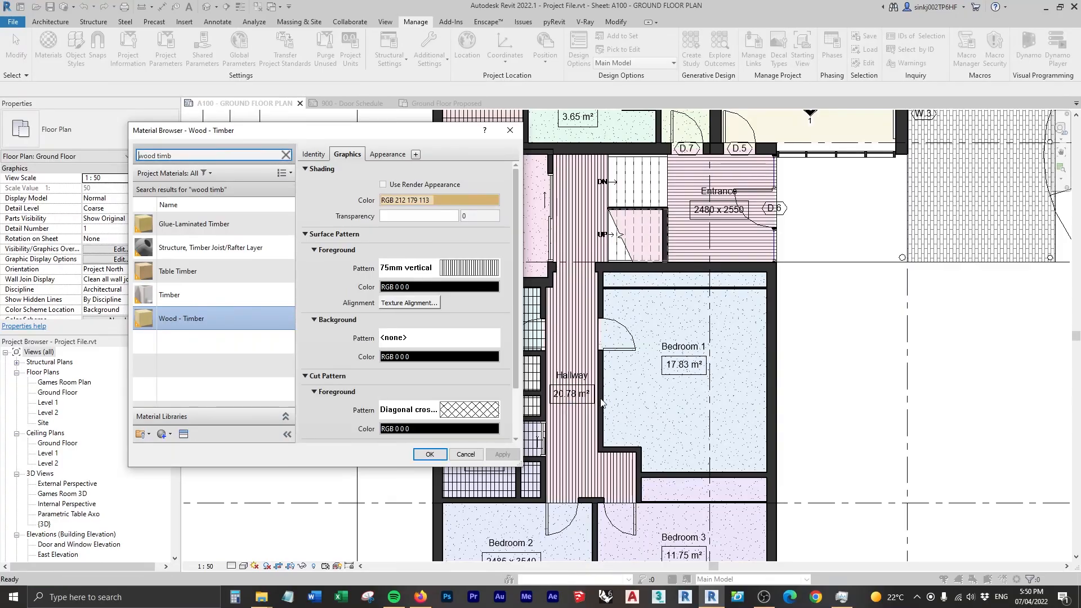
- Add a model surface pattern named 150mm Vertical for the Wood - Timber material's surface foreground
click(444, 272)
click(287, 388)
text(150mm Vertical)
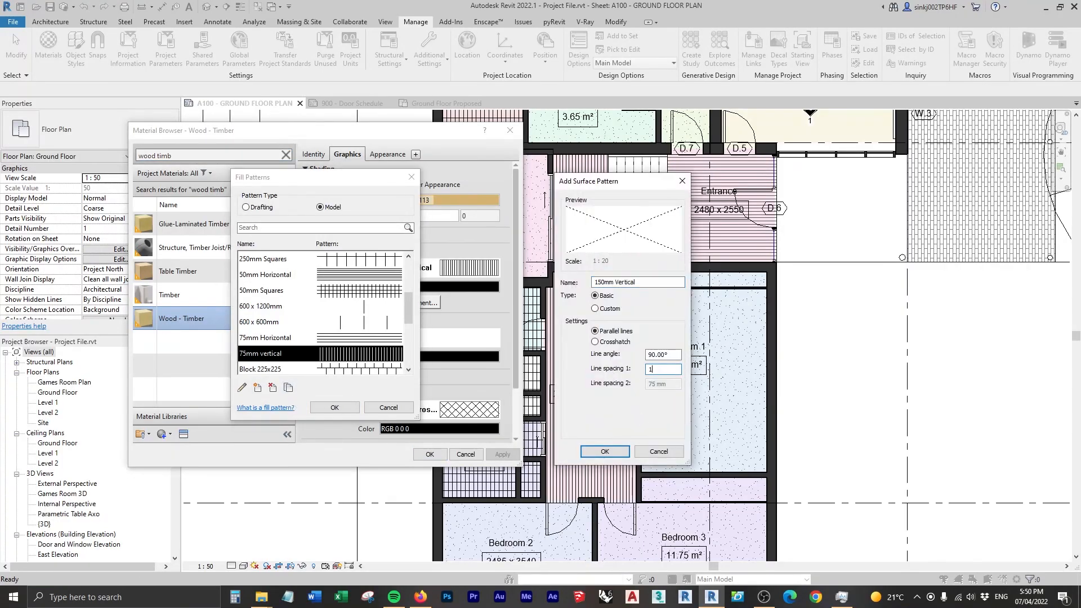